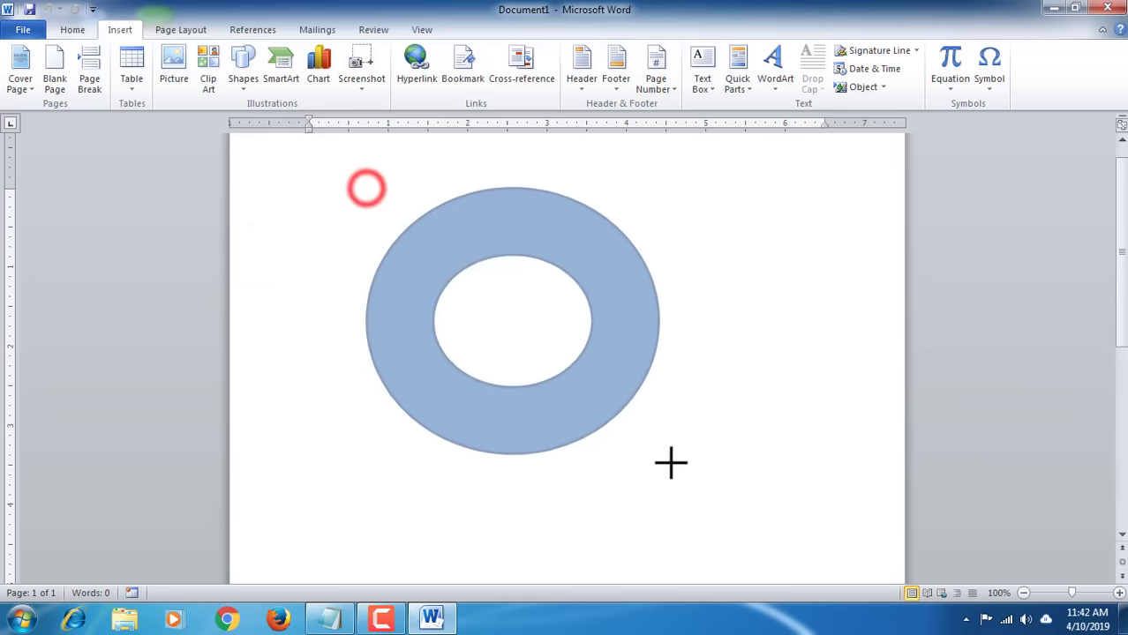
Step: Finish drawing the donut at about 5.17" by 5.17" and enlarge its hole to leave a narrow ring
{"action": "key", "text": "ctrl"}
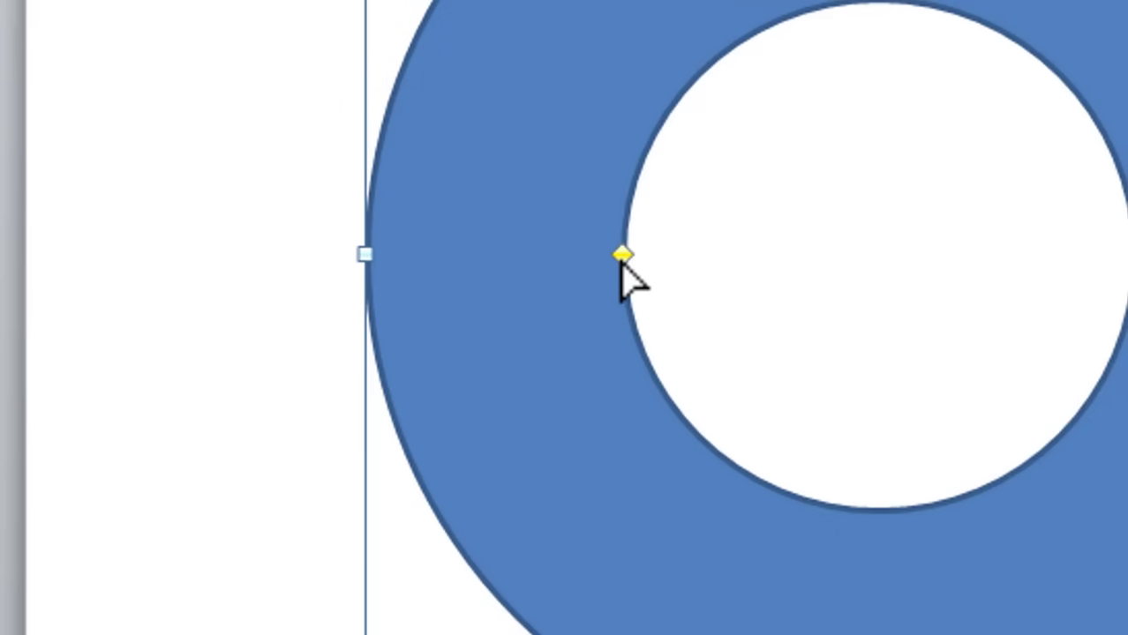
{"action": "left_click_drag", "start_coordinate": [622, 257], "coordinate": [488, 270]}
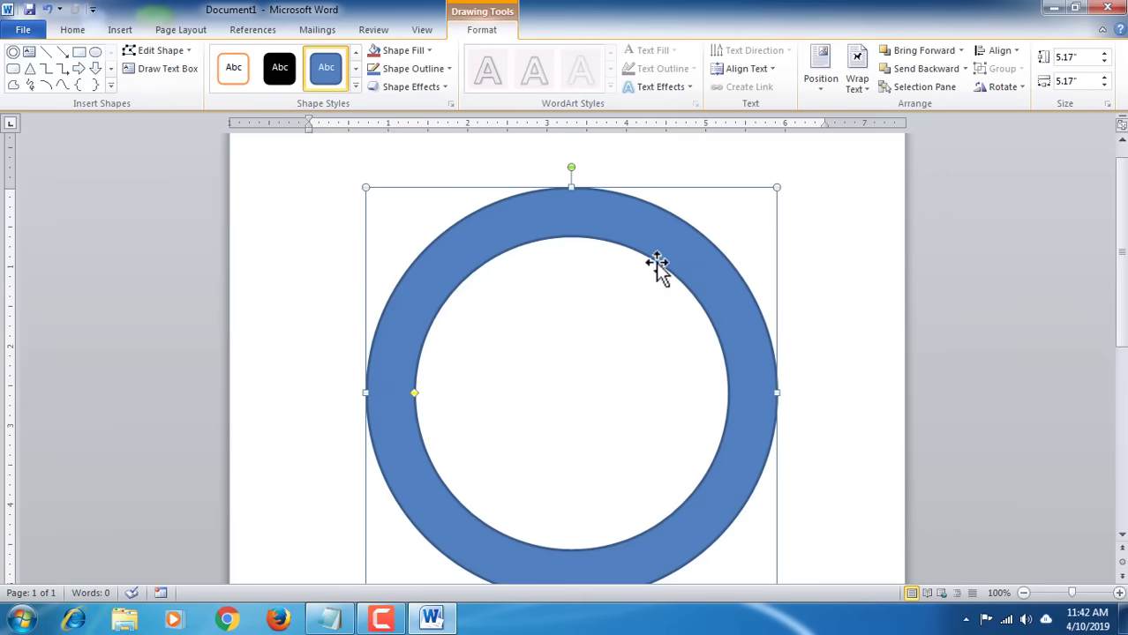
Step: Apply the shape style with a green outline and white fill to the ring
{"action": "left_click", "coordinate": [355, 86]}
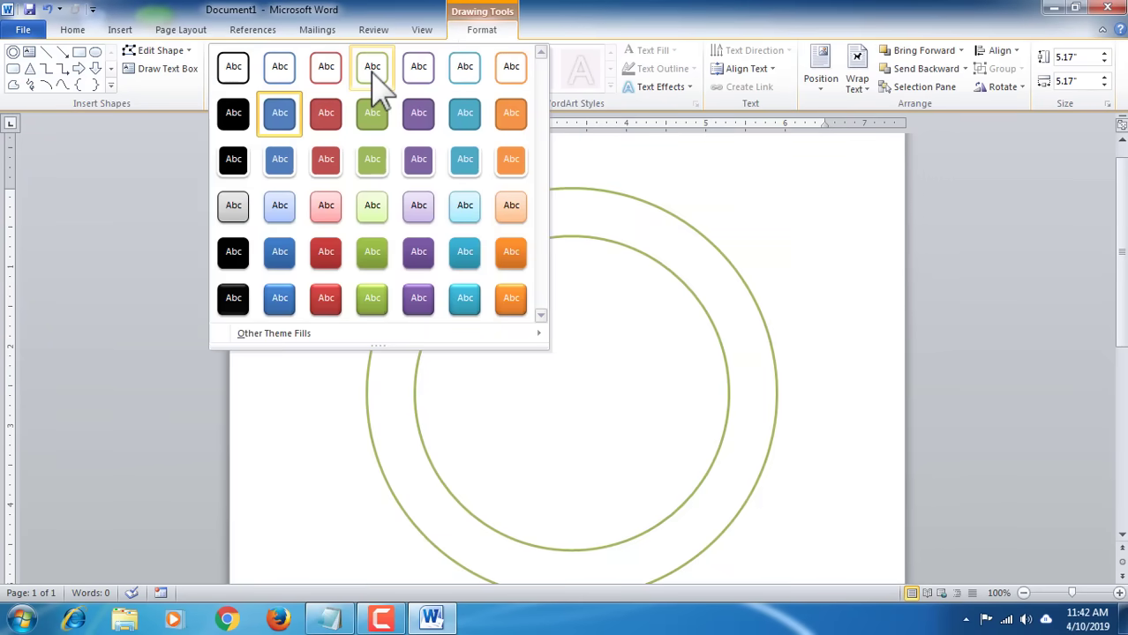
{"action": "left_click", "coordinate": [372, 68]}
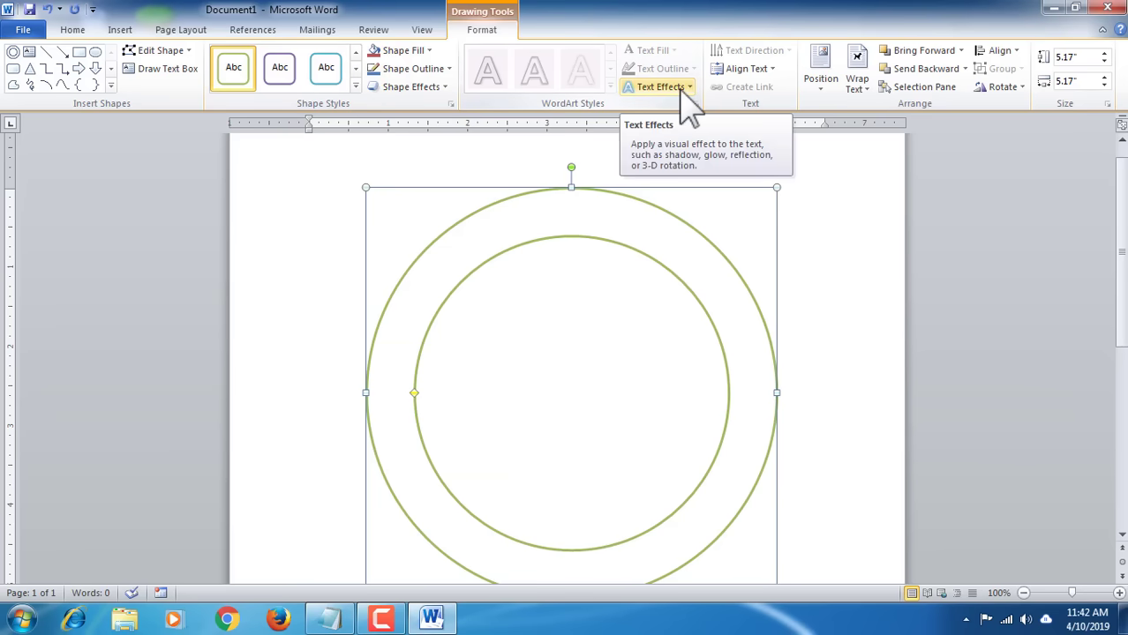
{"action": "left_click", "coordinate": [593, 229]}
{"action": "left_click", "coordinate": [633, 166]}
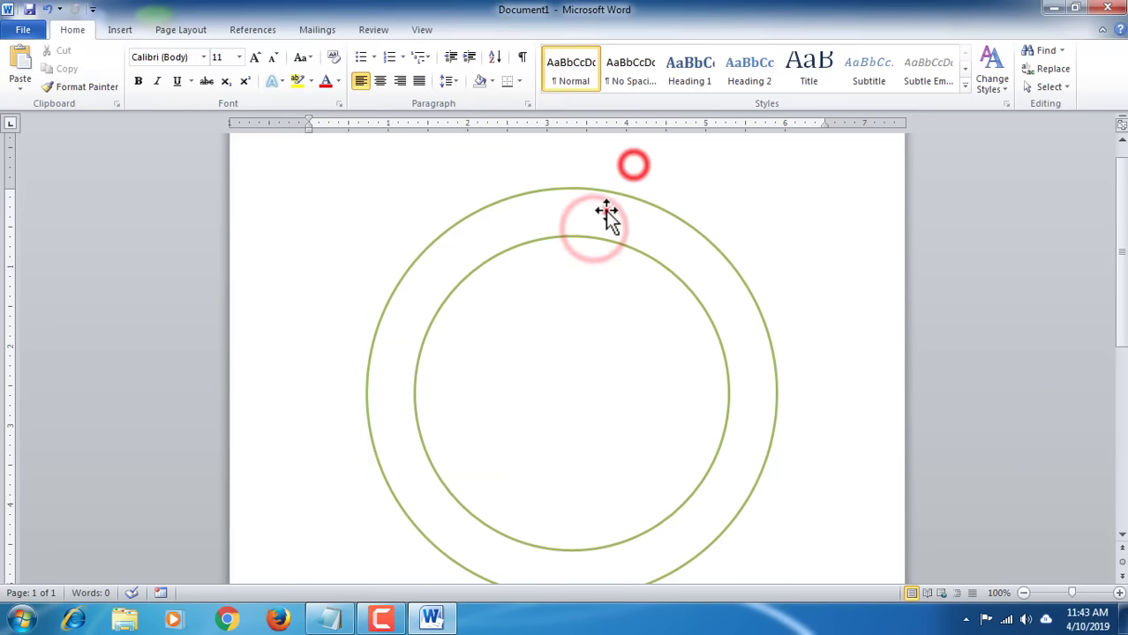
{"action": "left_click", "coordinate": [604, 207]}
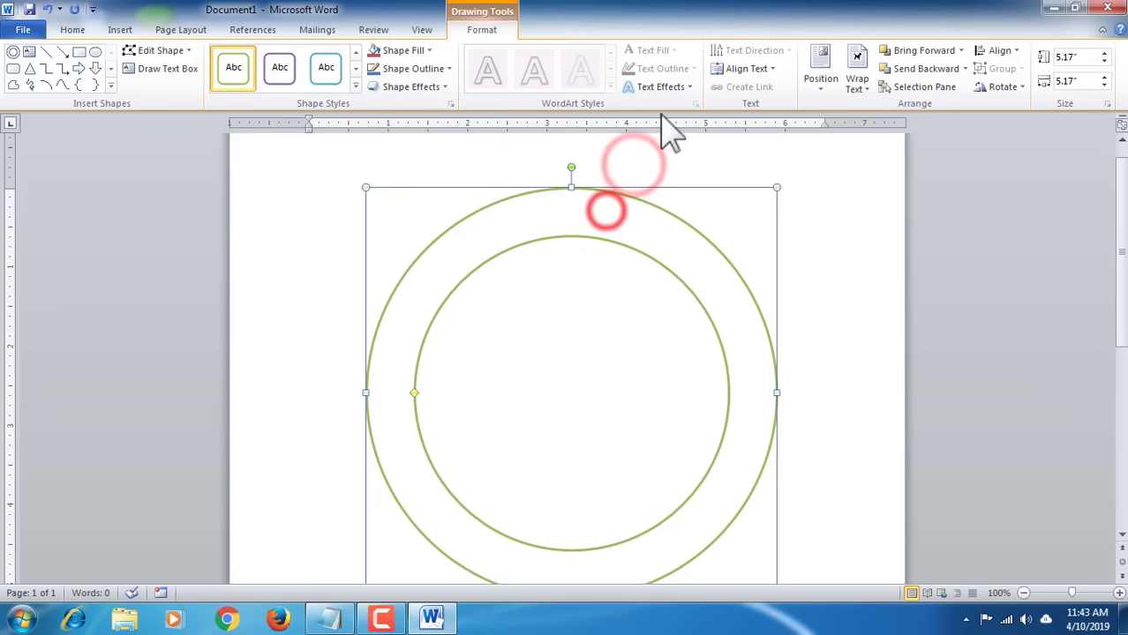
Step: Set the ring's outline weight to 4½ pt
{"action": "left_click", "coordinate": [432, 68]}
{"action": "left_click", "coordinate": [435, 245]}
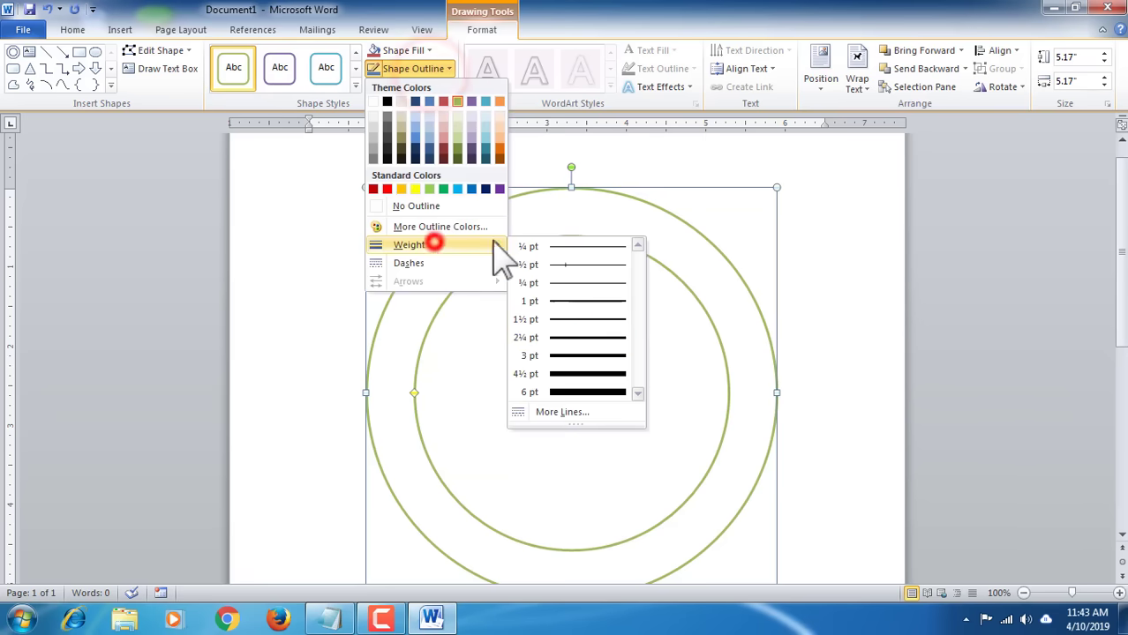
{"action": "left_click", "coordinate": [577, 378]}
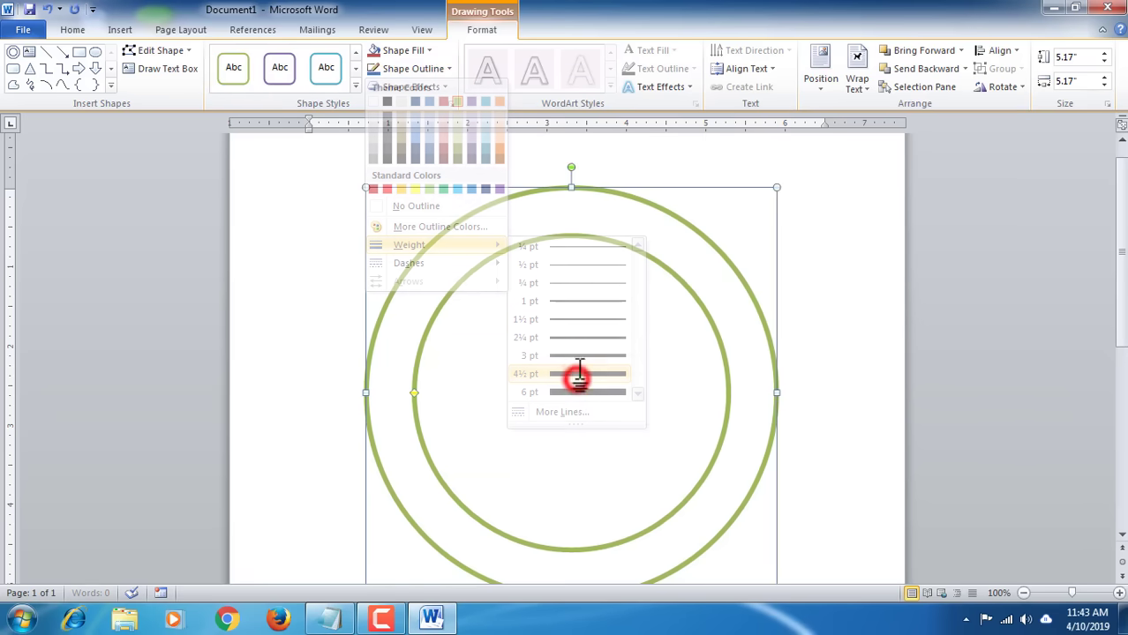
{"action": "left_click", "coordinate": [824, 283]}
{"action": "scroll", "coordinate": [761, 276], "scroll_direction": "down", "scroll_amount": 1}
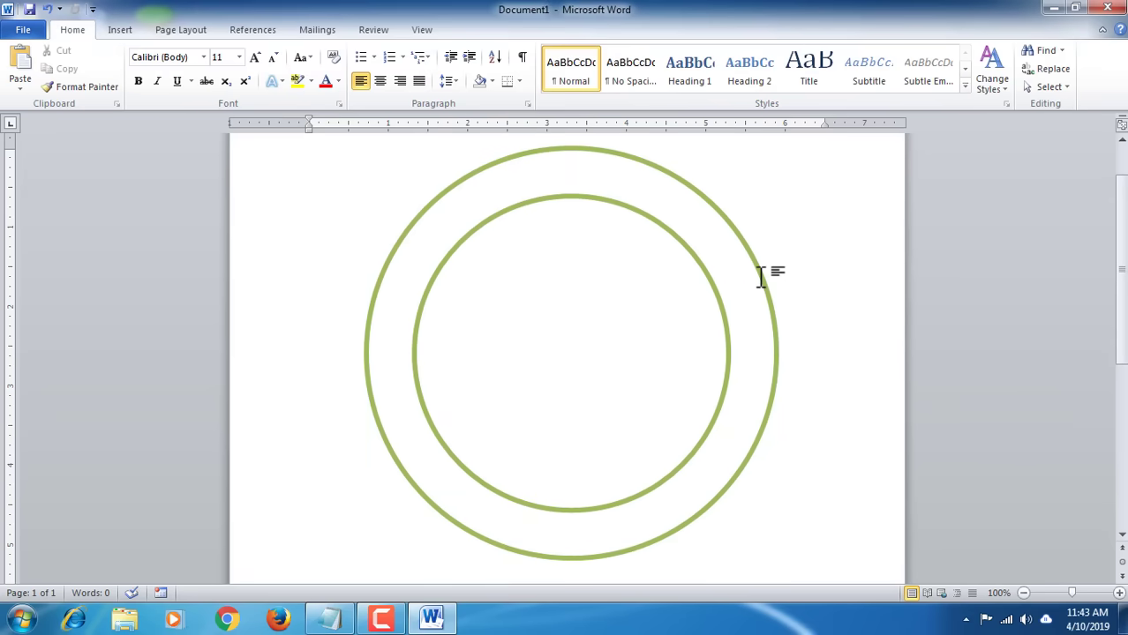
{"action": "left_click", "coordinate": [115, 30]}
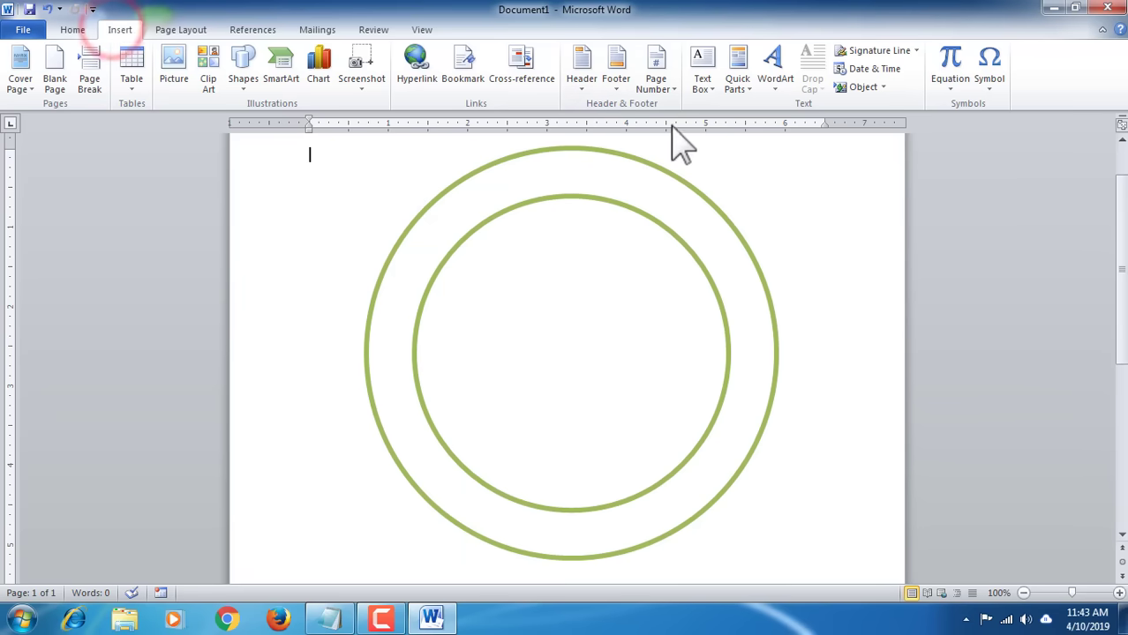
{"action": "left_click", "coordinate": [776, 81]}
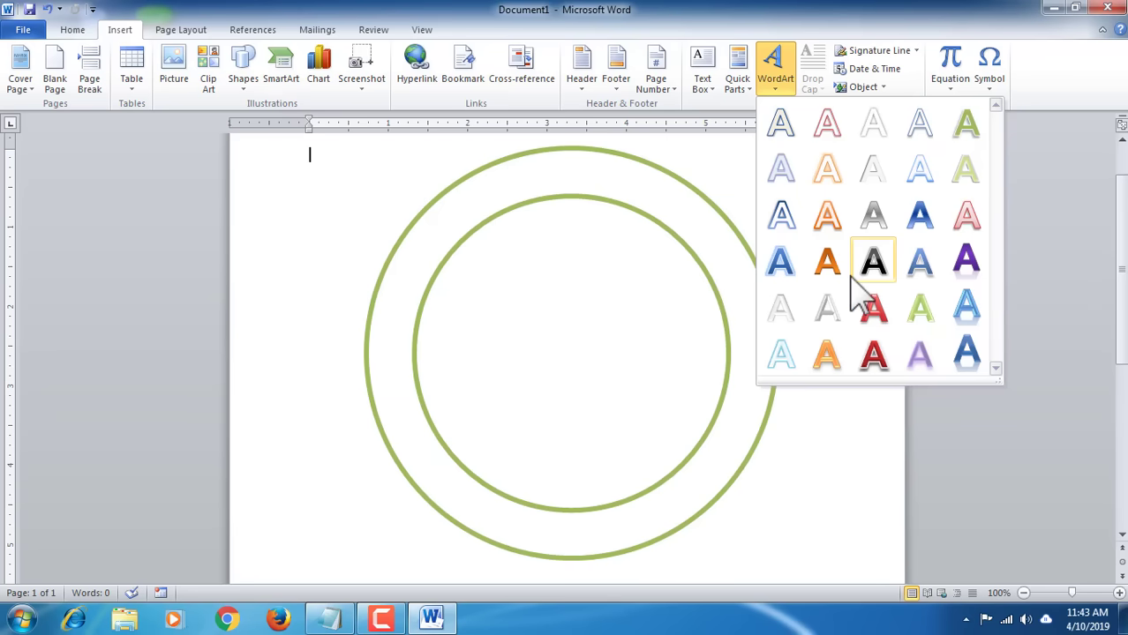
{"action": "left_click", "coordinate": [318, 152]}
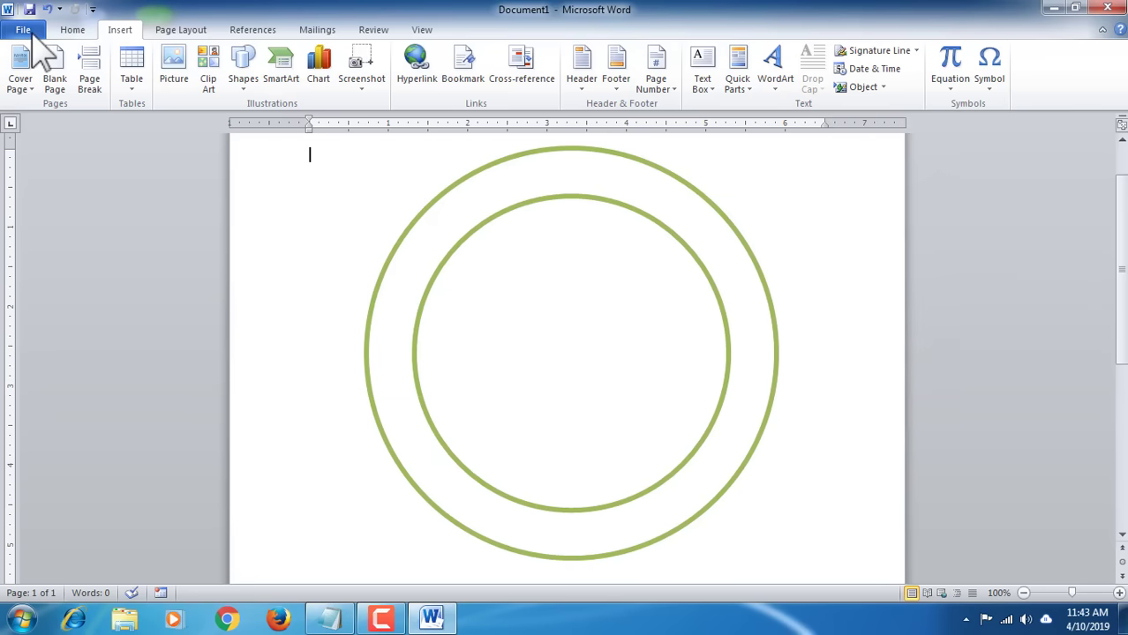
Step: Save the document in the Documents library as Doc222 in Word 97-2003 Template format, accepting the compatibility changes
{"action": "left_click", "coordinate": [27, 32]}
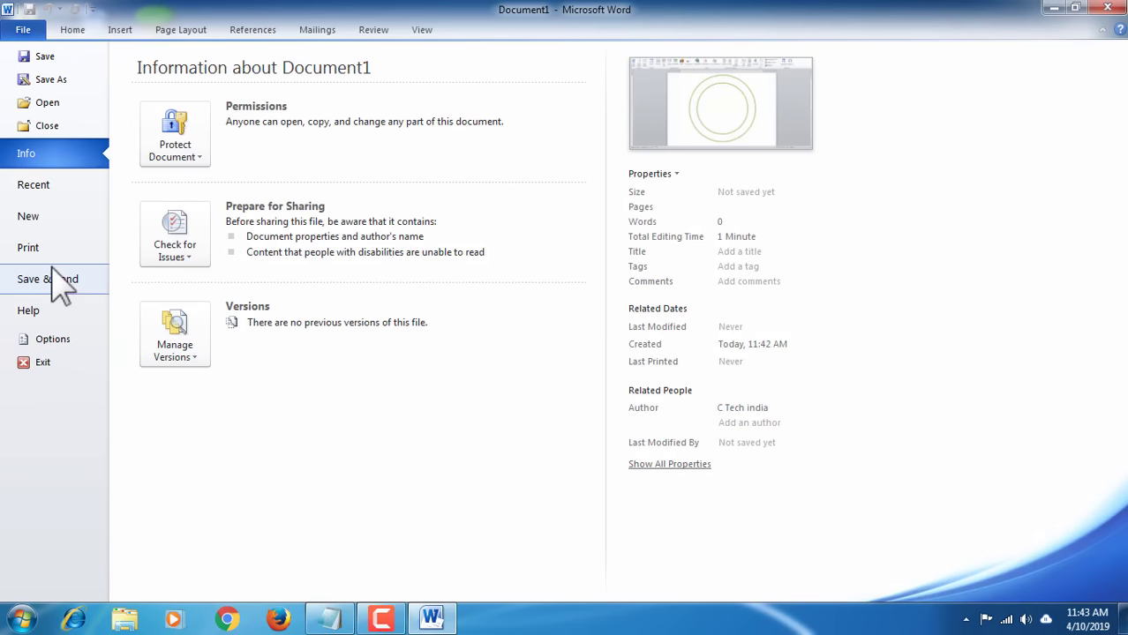
{"action": "left_click", "coordinate": [57, 84]}
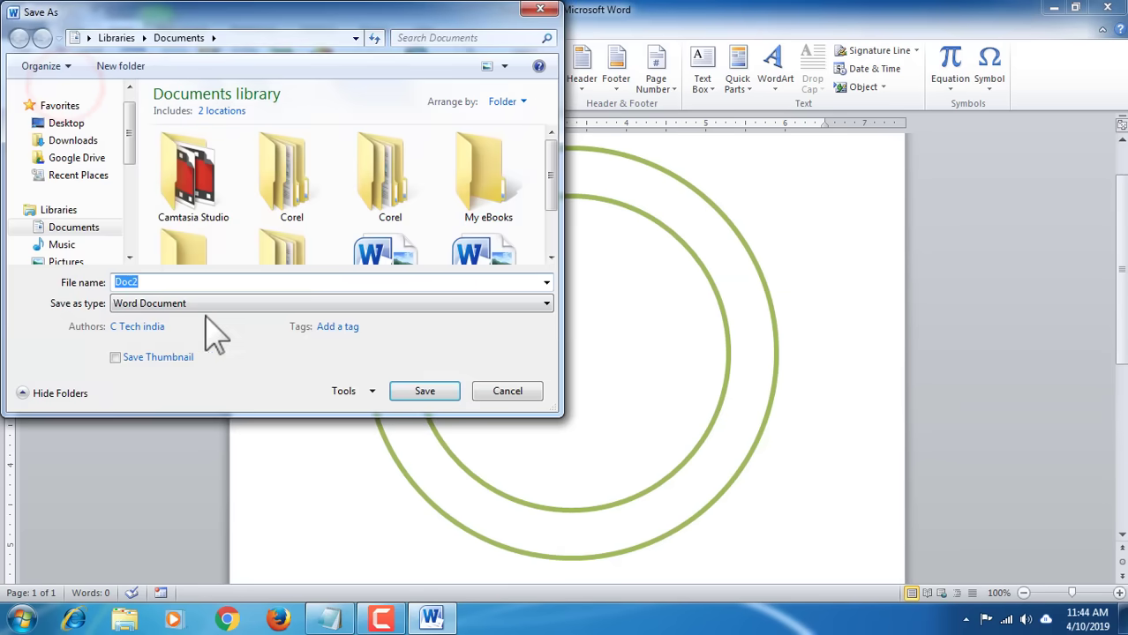
{"action": "left_click", "coordinate": [181, 303]}
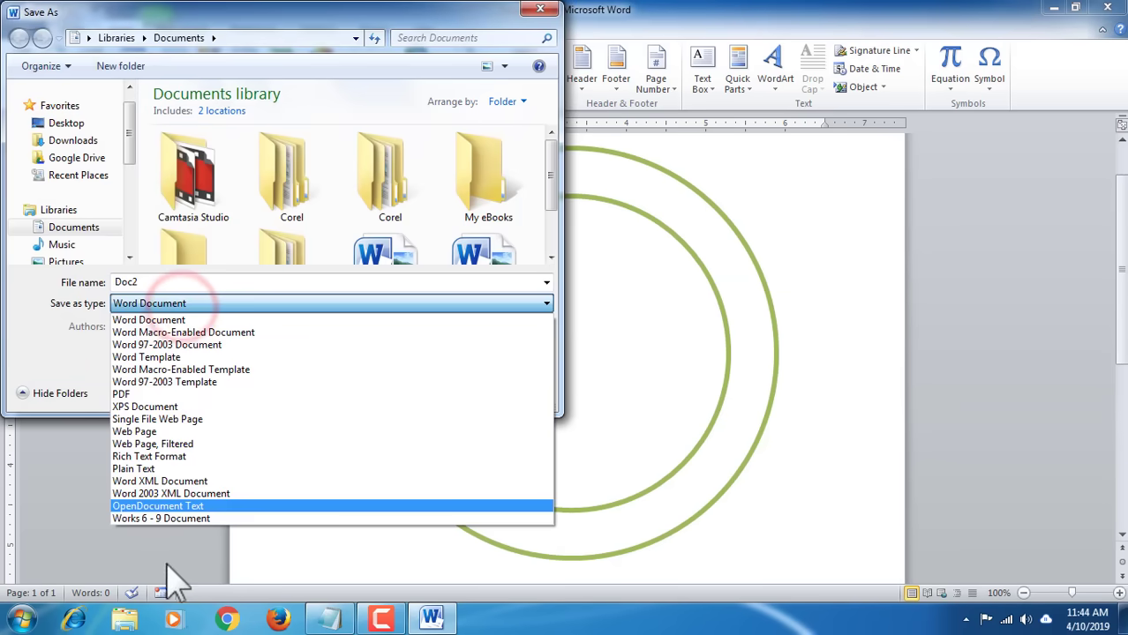
{"action": "left_click", "coordinate": [173, 383]}
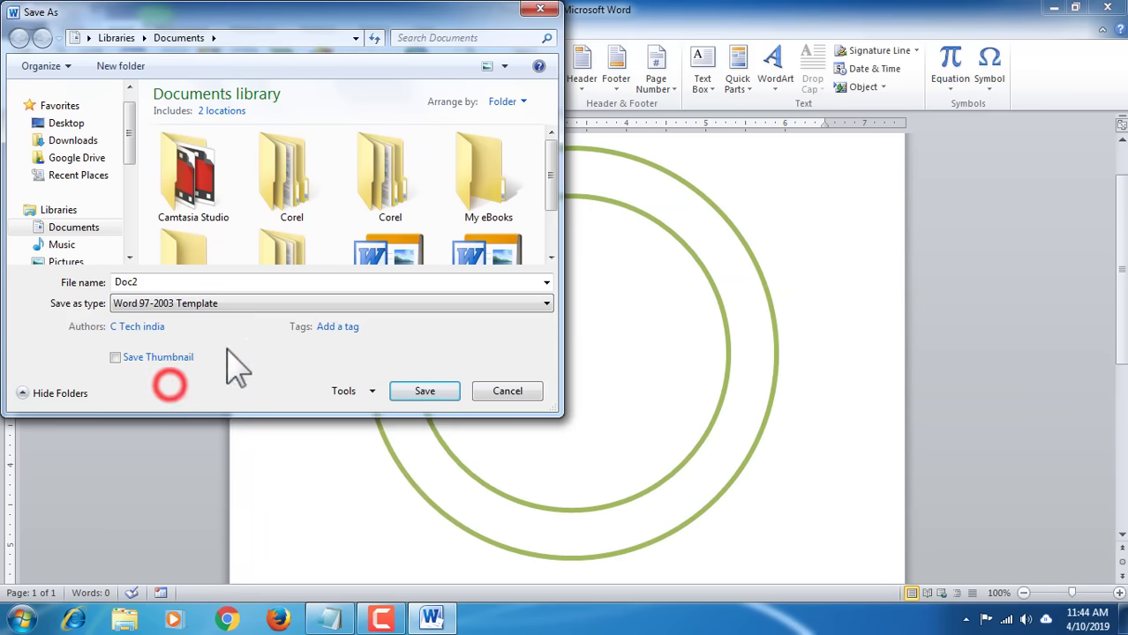
{"action": "left_click", "coordinate": [395, 376]}
{"action": "left_click", "coordinate": [620, 343]}
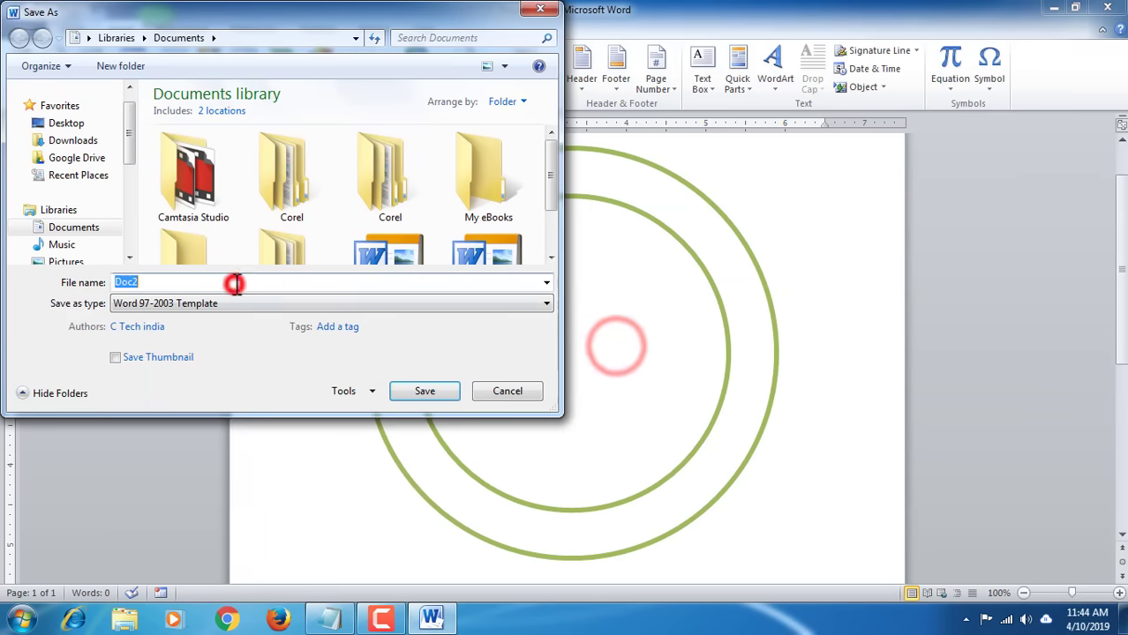
{"action": "left_click", "coordinate": [235, 283]}
{"action": "type", "text": "22"}
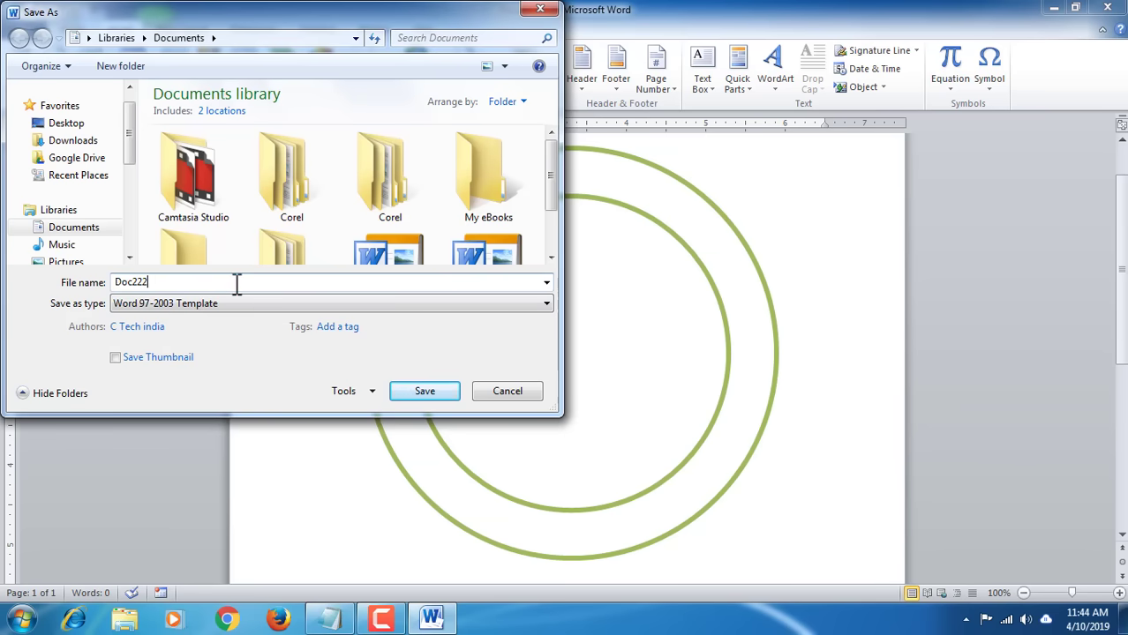
{"action": "left_click", "coordinate": [414, 392]}
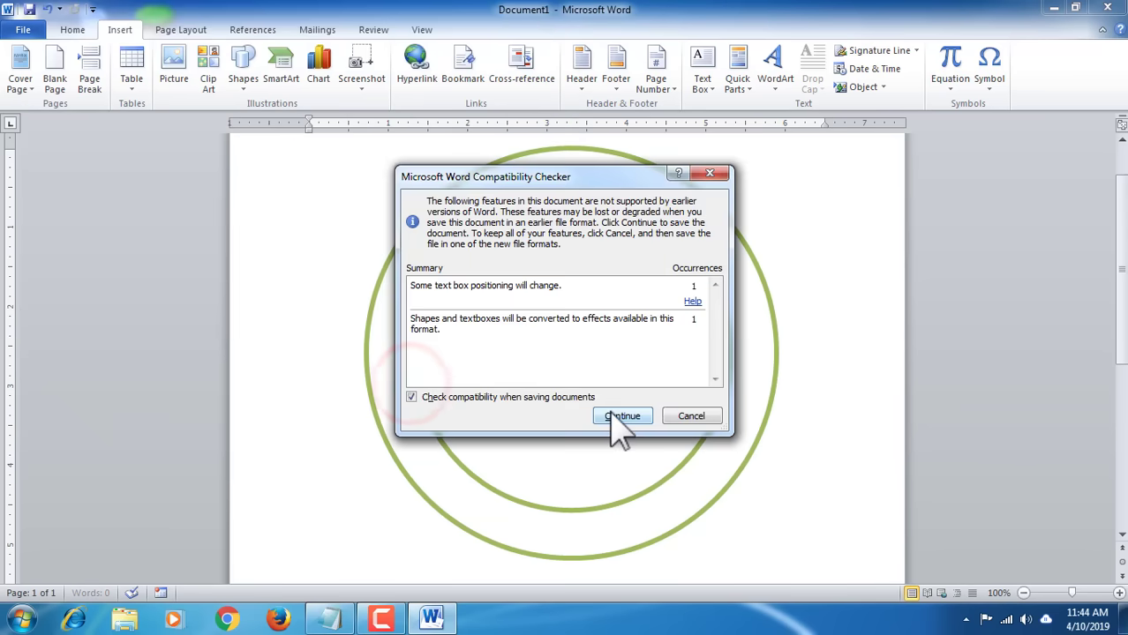
{"action": "left_click", "coordinate": [612, 415]}
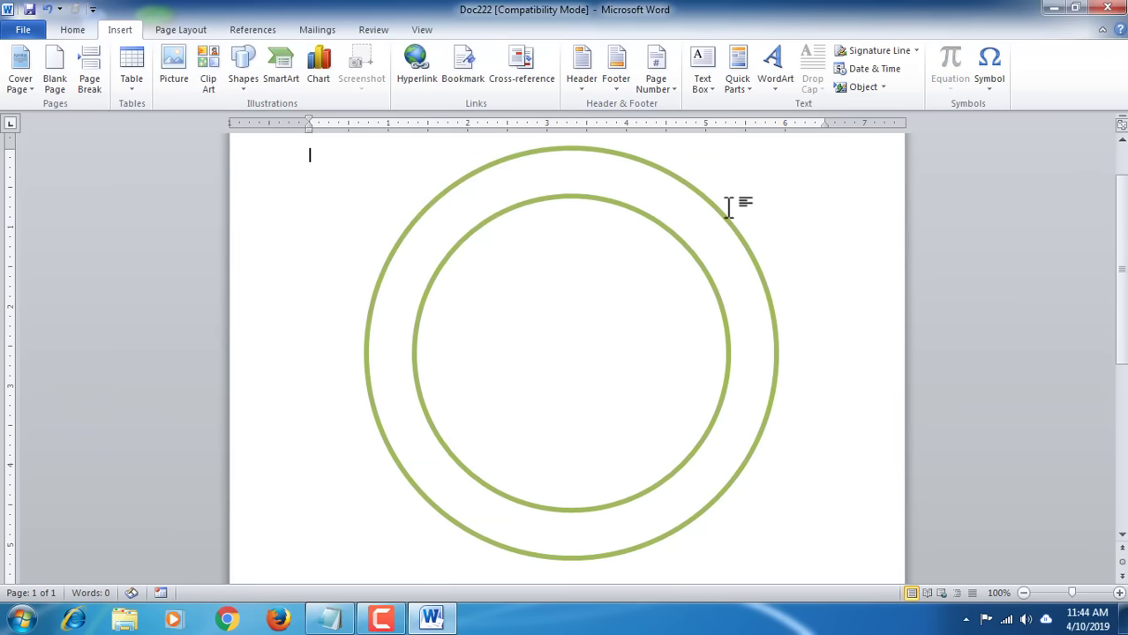
Step: Insert a black arched WordArt reading "CHANDAN COMPUTER" in Arial Black, size 36
{"action": "left_click", "coordinate": [774, 88]}
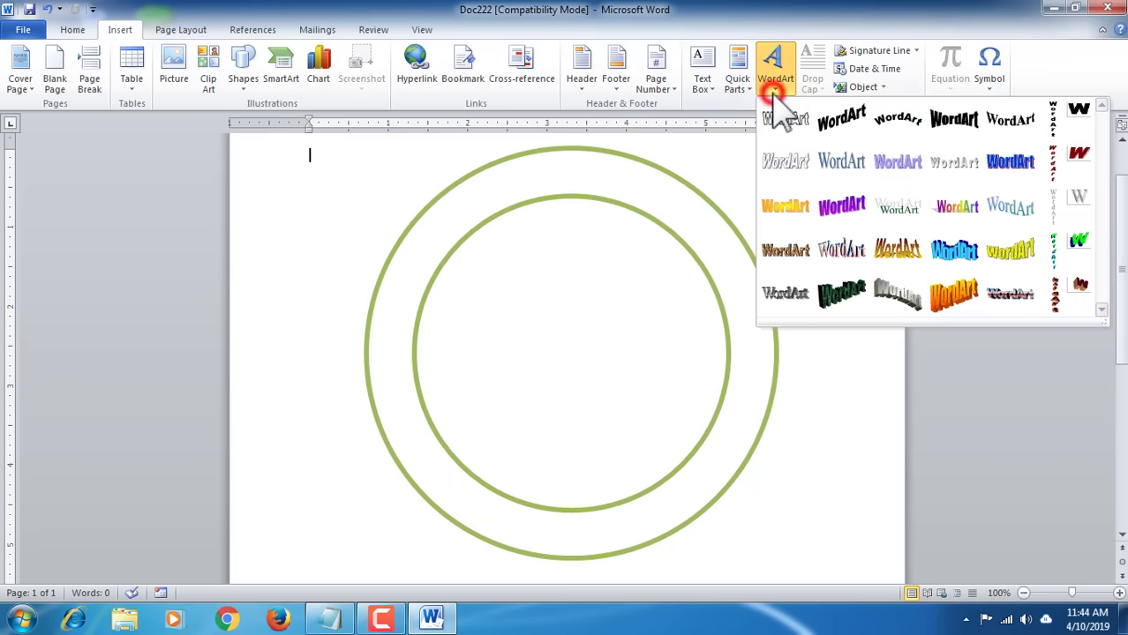
{"action": "left_click", "coordinate": [896, 128]}
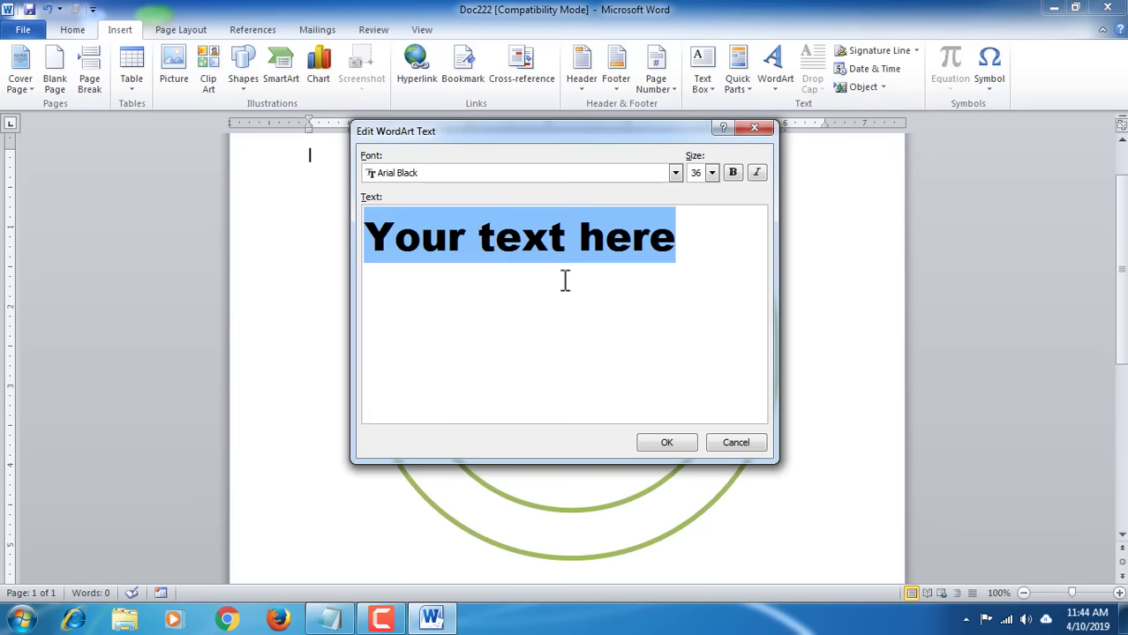
{"action": "type", "text": "CHA"}
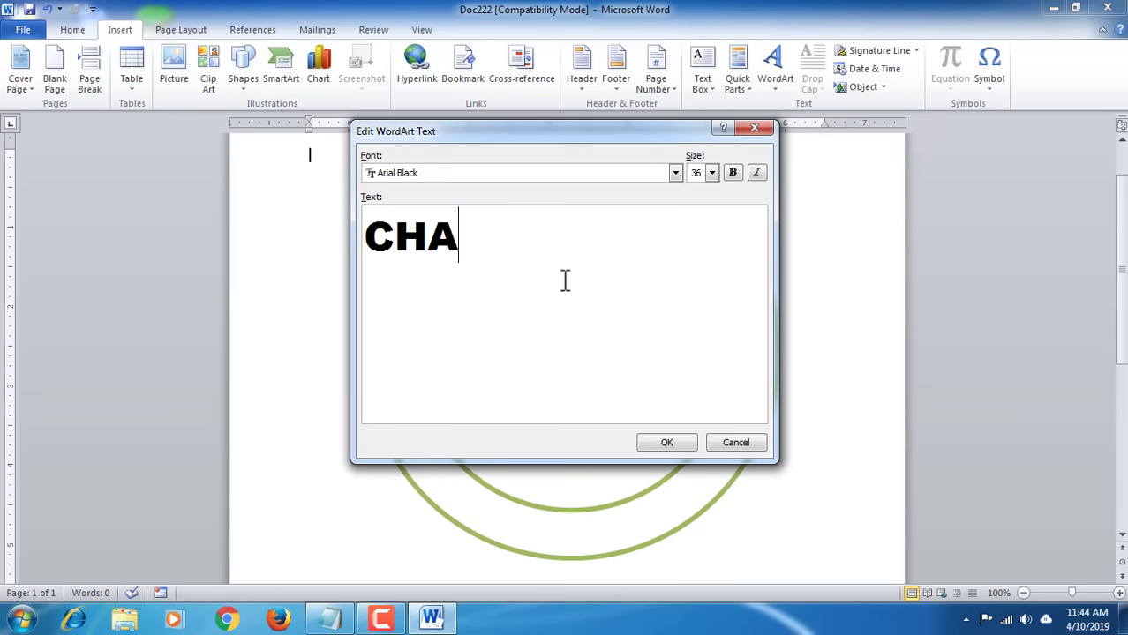
{"action": "type", "text": "NDAN"}
{"action": "key", "text": "Return"}
{"action": "type", "text": "COMPUTER"}
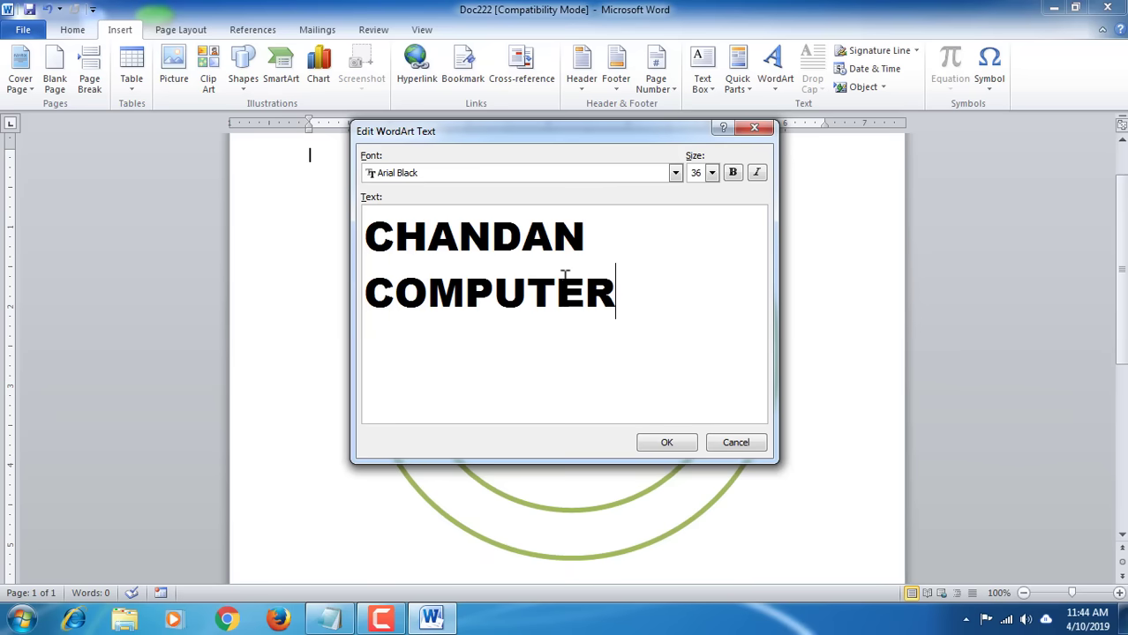
{"action": "left_click", "coordinate": [674, 443]}
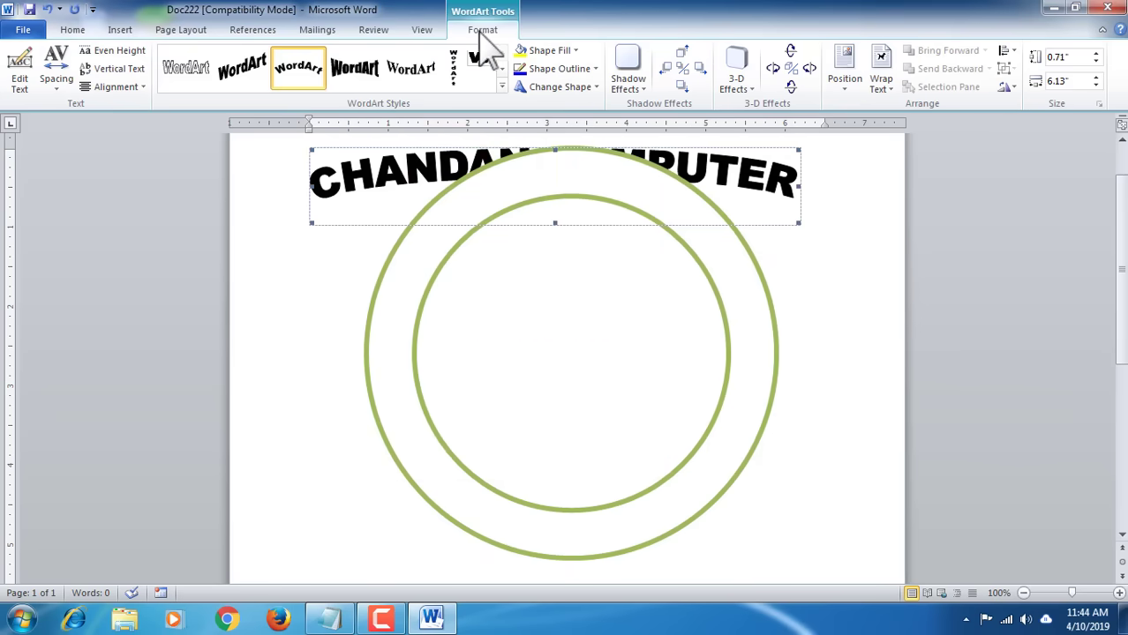
Step: Set the WordArt's text wrapping to In Front of Text and move it onto the upper part of the ring
{"action": "left_click", "coordinate": [882, 84]}
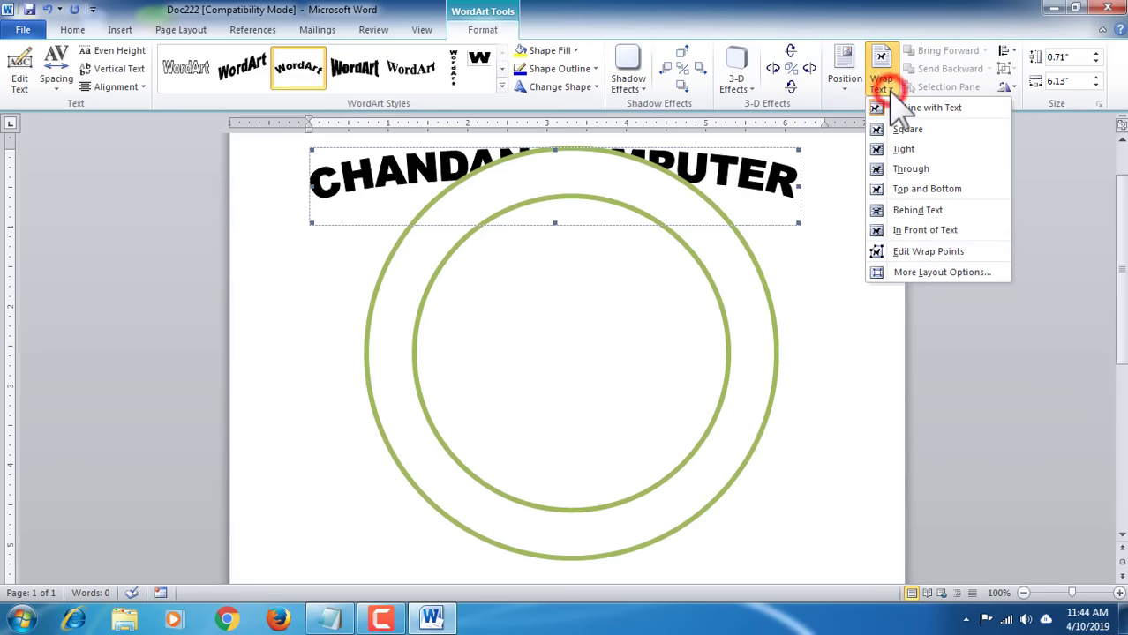
{"action": "left_click", "coordinate": [925, 231]}
{"action": "left_click", "coordinate": [589, 164]}
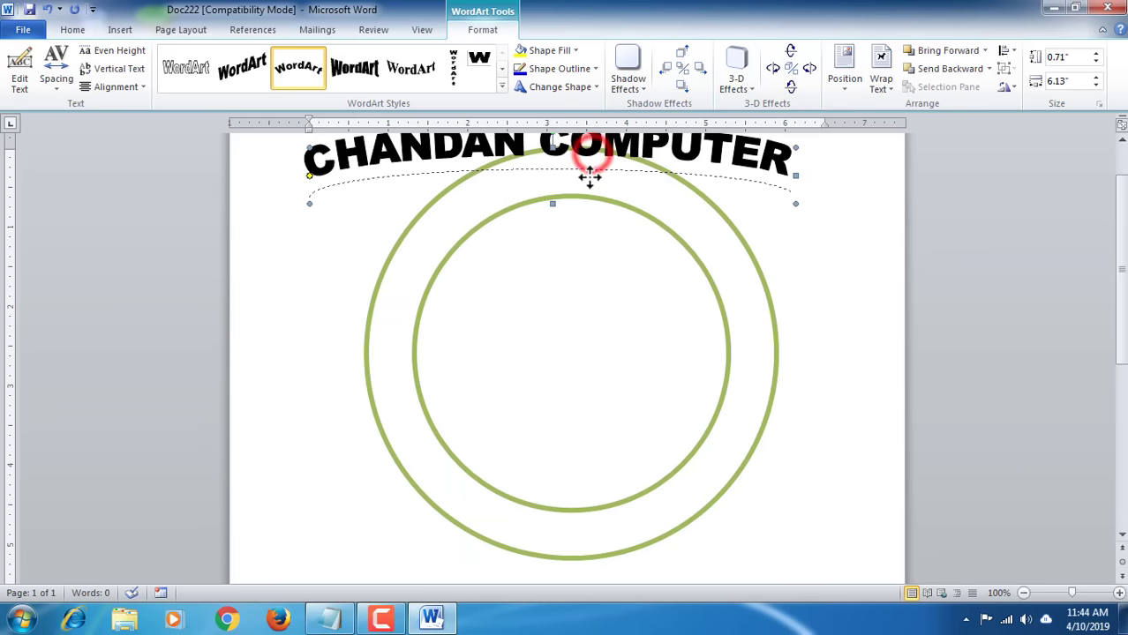
{"action": "left_click_drag", "start_coordinate": [589, 176], "coordinate": [583, 194]}
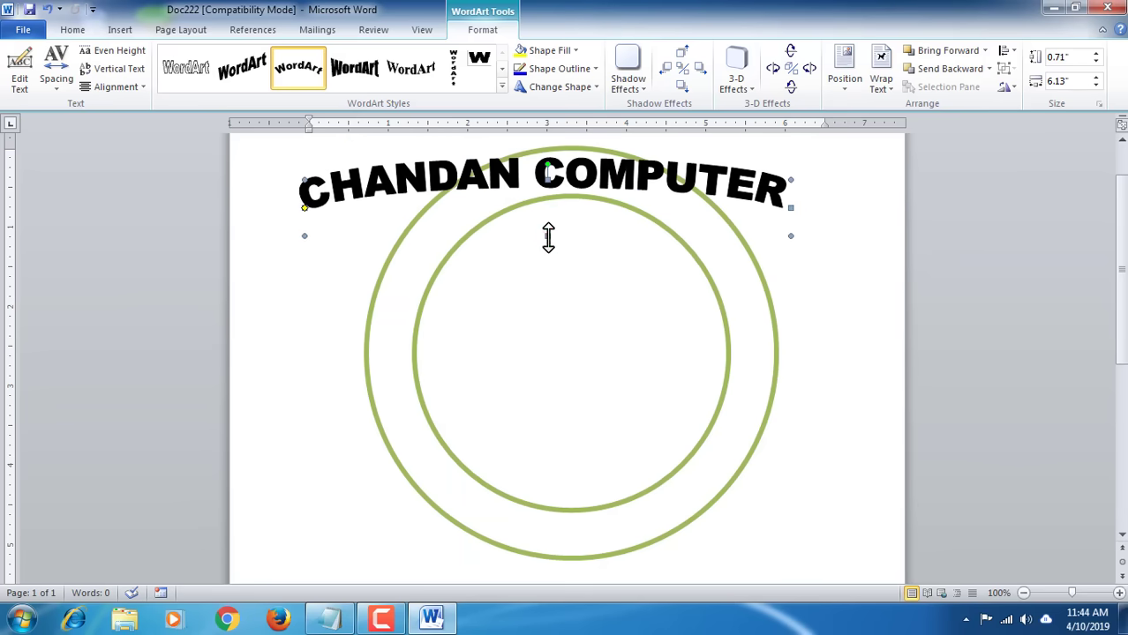
Step: Stretch the WordArt into a semicircular arch about 4.32" wide that follows the upper half of the ring between its two outlines
{"action": "left_click_drag", "start_coordinate": [547, 250], "coordinate": [603, 573]}
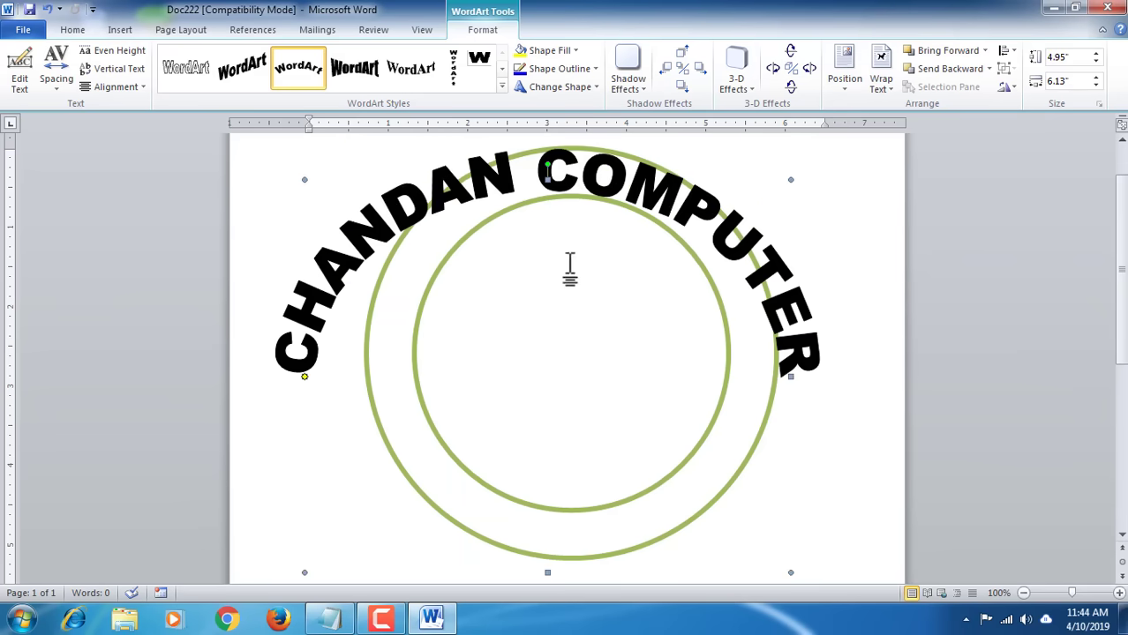
{"action": "left_click_drag", "start_coordinate": [307, 180], "coordinate": [362, 203]}
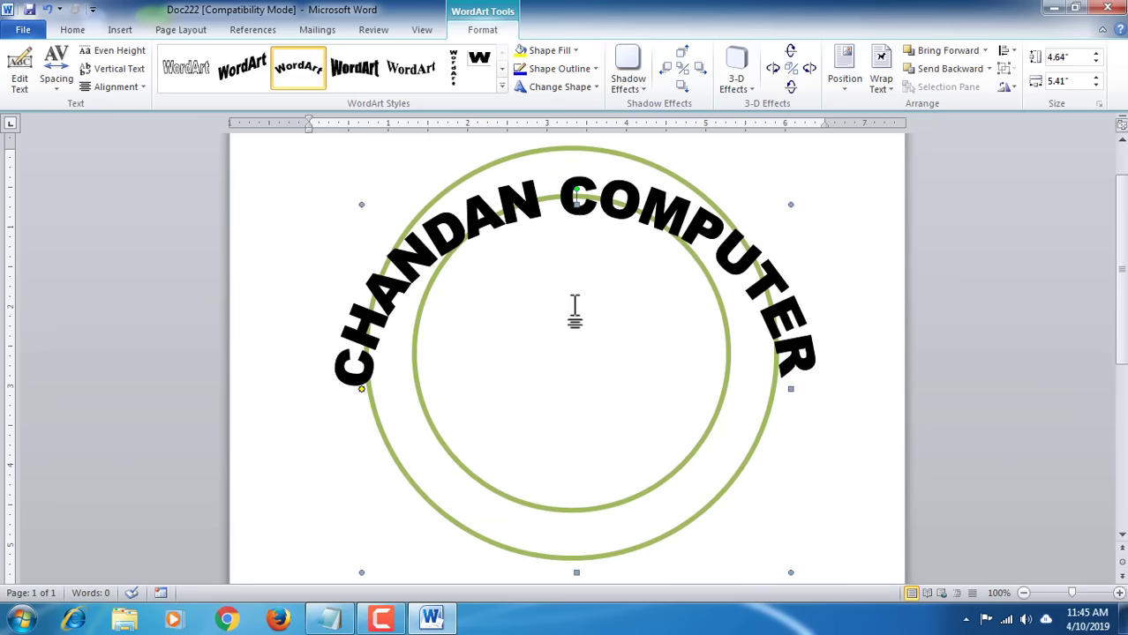
{"action": "left_click_drag", "start_coordinate": [574, 202], "coordinate": [573, 167]}
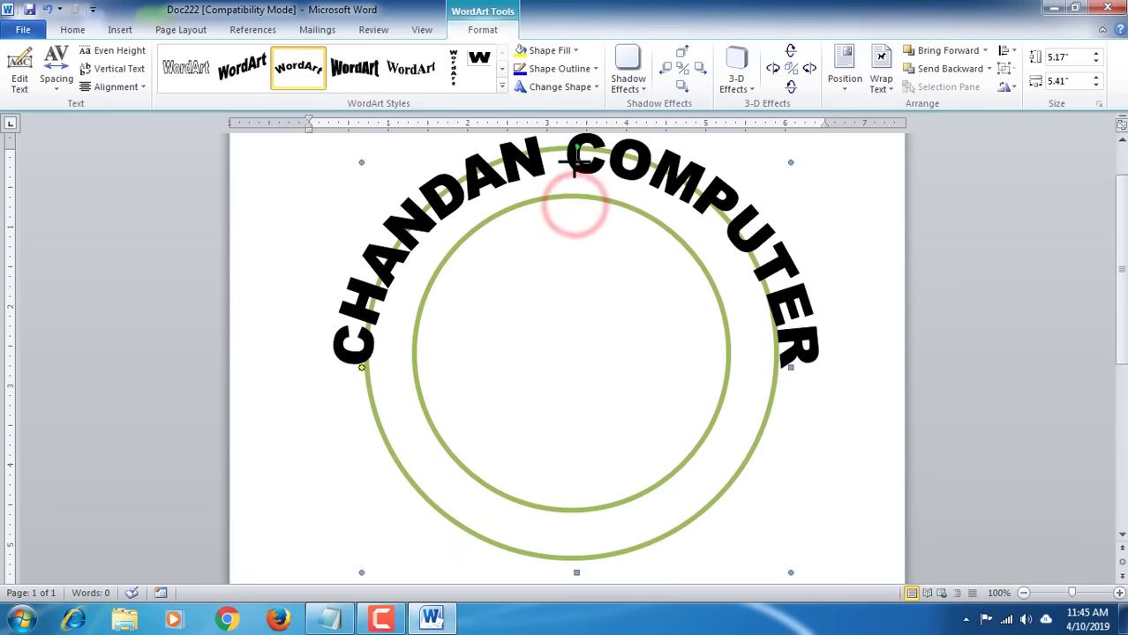
{"action": "left_click_drag", "start_coordinate": [361, 165], "coordinate": [408, 191]}
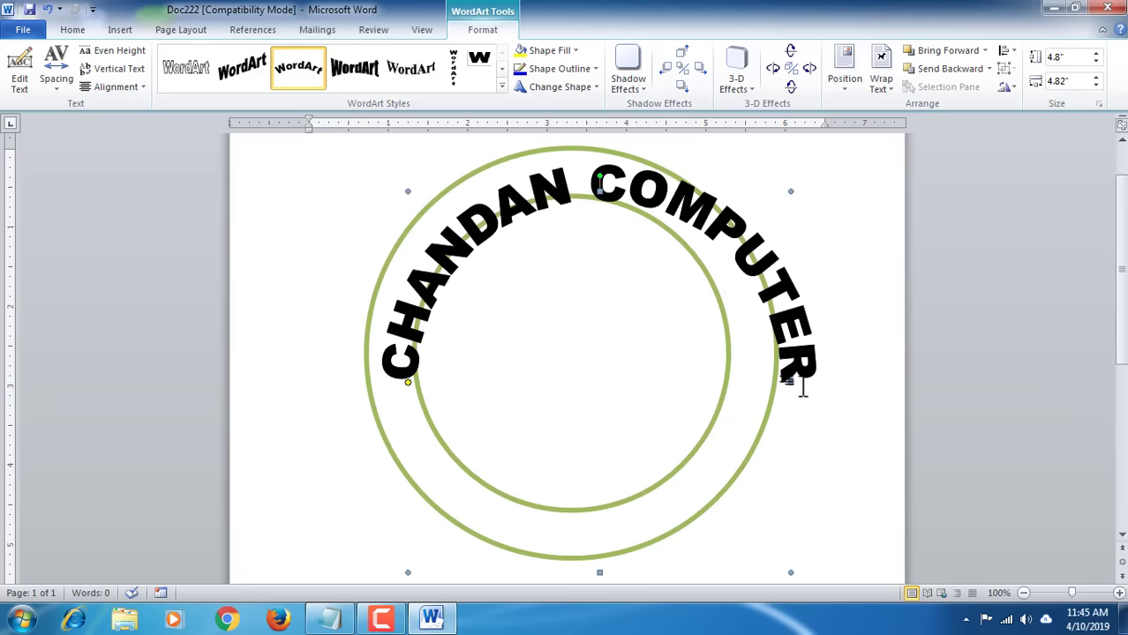
{"action": "left_click_drag", "start_coordinate": [791, 382], "coordinate": [751, 383]}
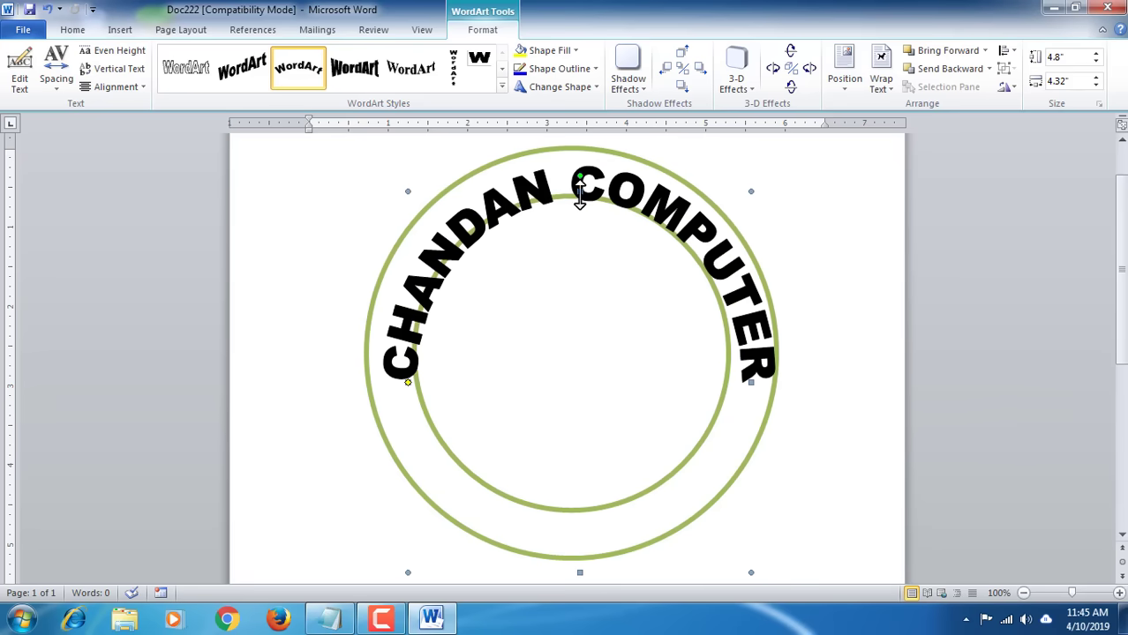
{"action": "left_click", "coordinate": [791, 268]}
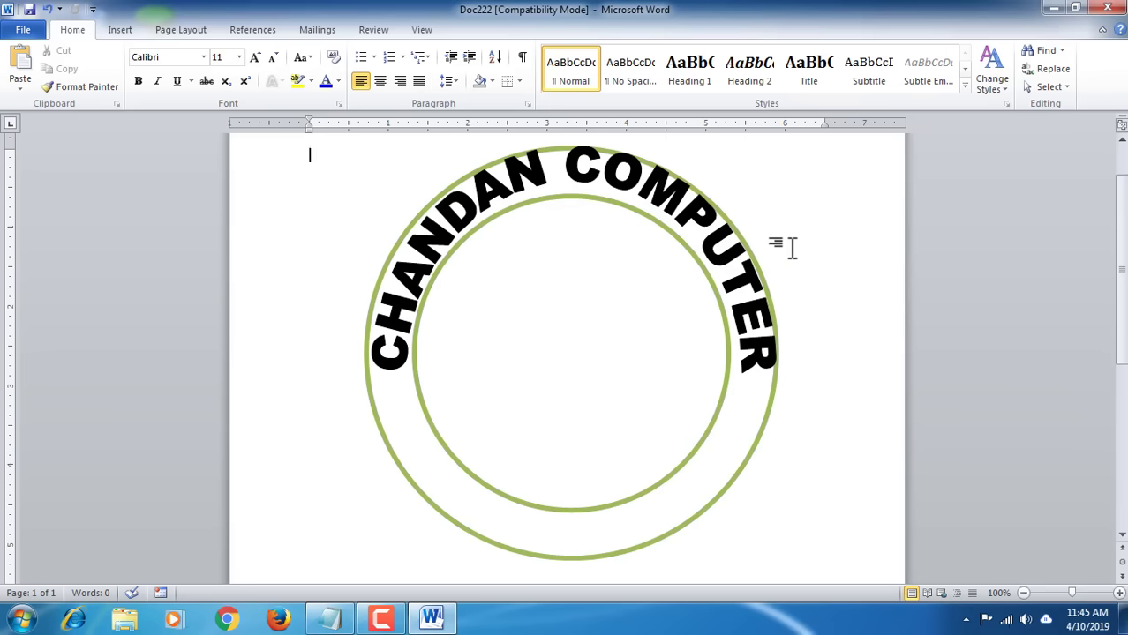
{"action": "scroll", "coordinate": [792, 248], "scroll_direction": "up", "scroll_amount": 10, "text": "ctrl"}
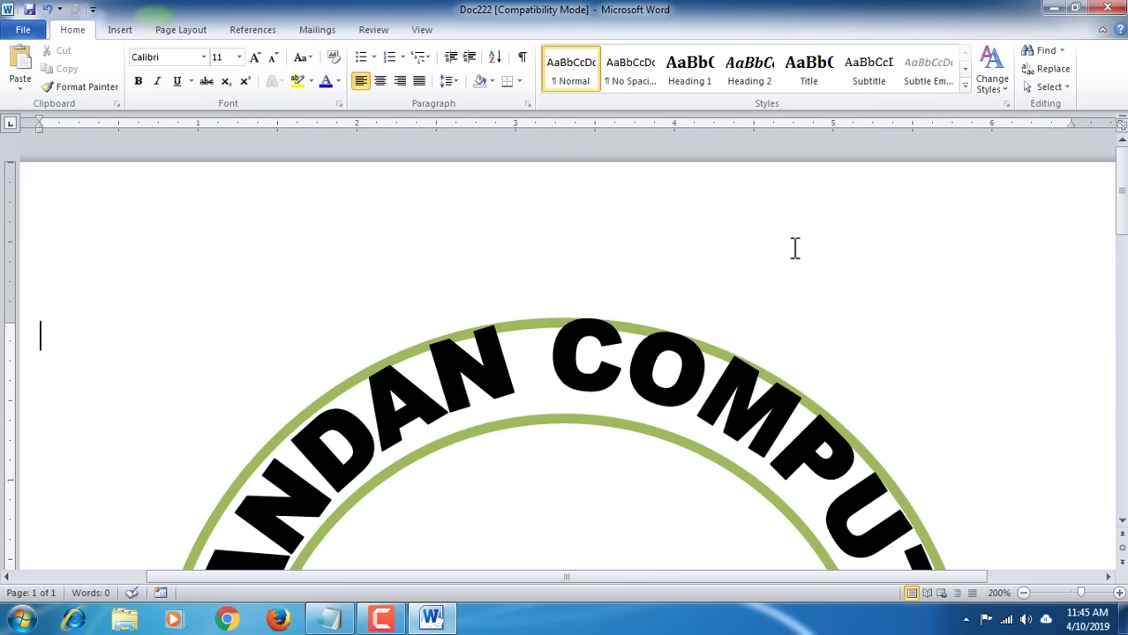
Step: Fine-tune the CHANDAN COMPUTER WordArt by narrowing its width slightly and lowering its upper edge so the letters sit between the ring's outlines
{"action": "scroll", "coordinate": [795, 248], "scroll_direction": "down", "scroll_amount": 5}
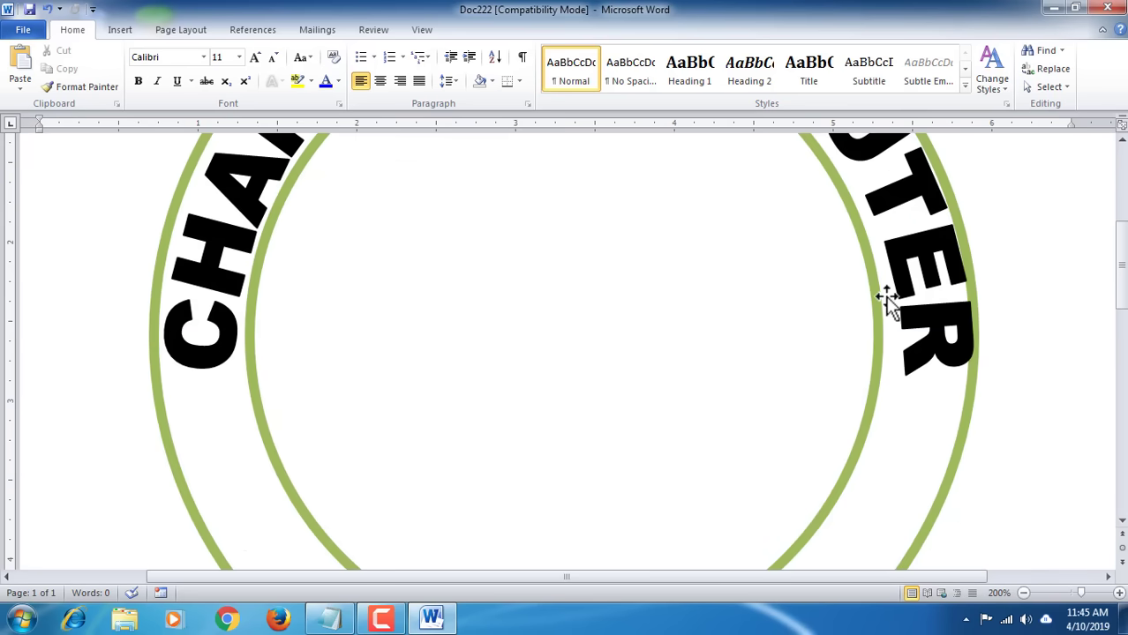
{"action": "left_click", "coordinate": [933, 327]}
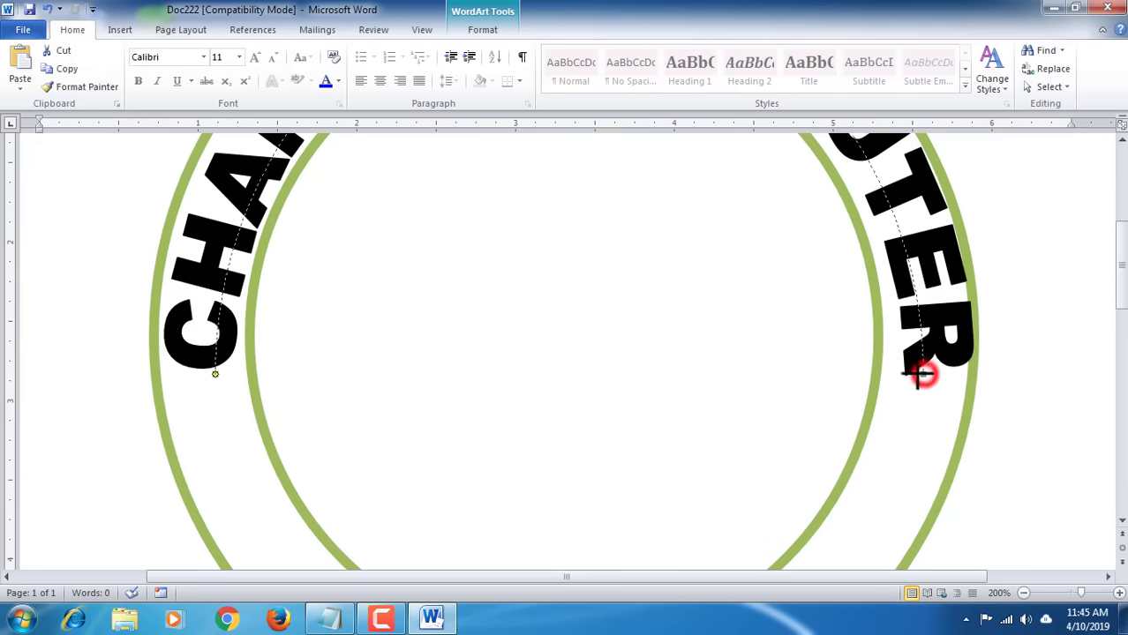
{"action": "left_click_drag", "start_coordinate": [918, 375], "coordinate": [916, 376]}
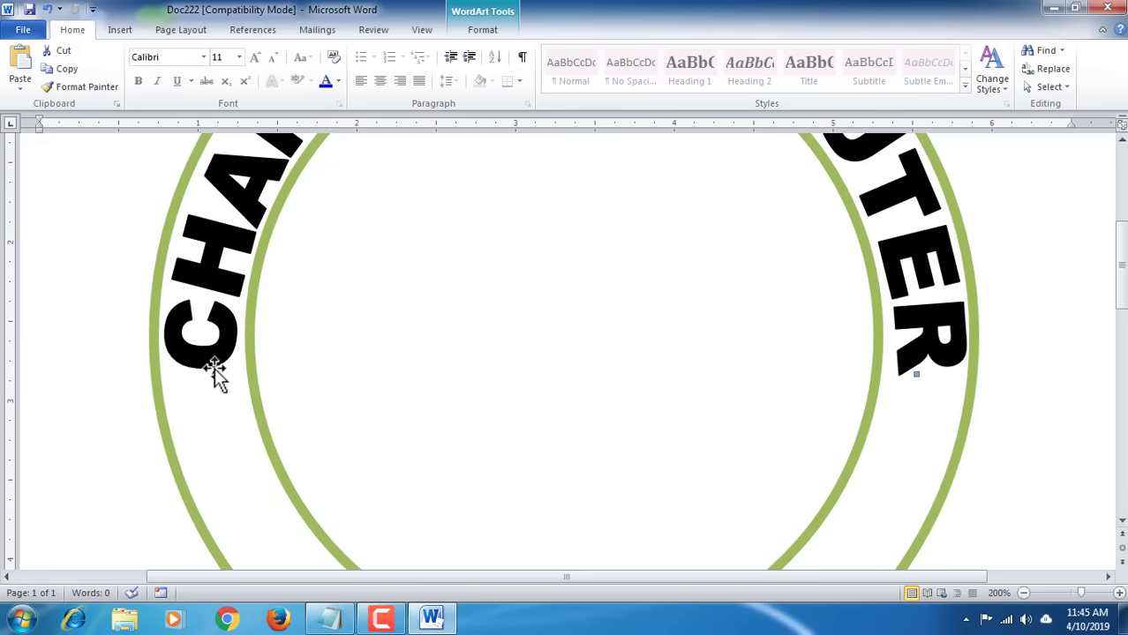
{"action": "scroll", "coordinate": [402, 323], "scroll_direction": "up", "scroll_amount": 5}
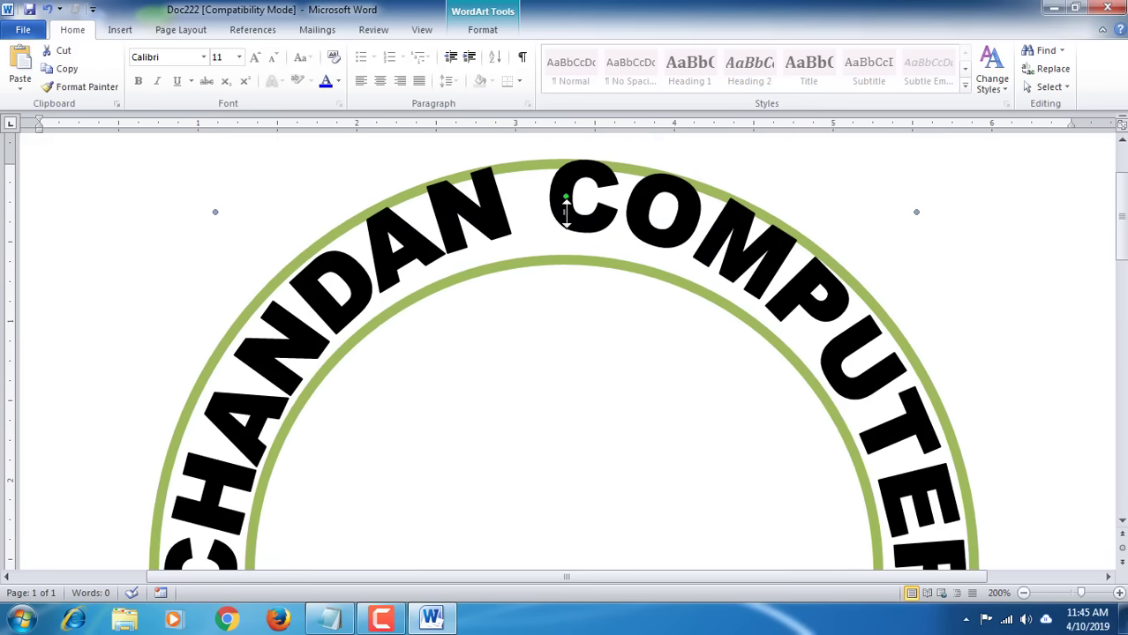
{"action": "left_click_drag", "start_coordinate": [565, 212], "coordinate": [567, 228]}
{"action": "scroll", "coordinate": [662, 258], "scroll_direction": "down", "scroll_amount": 2}
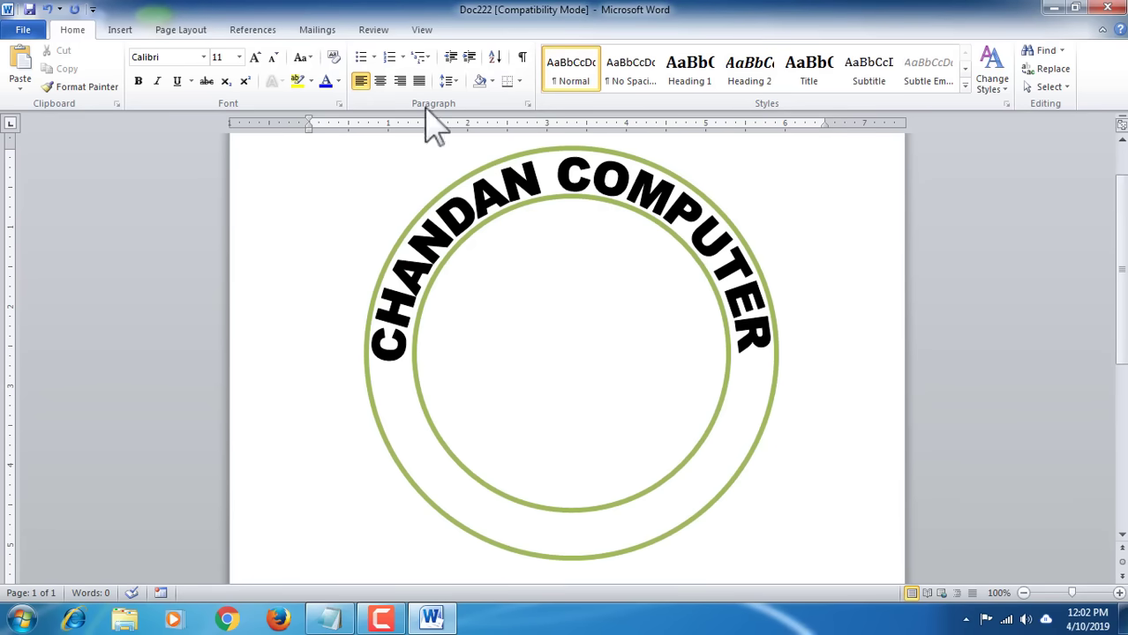
Step: Insert a straight, outlined WordArt in the first gallery style reading "CENTER" in Arial Black, size 36
{"action": "left_click", "coordinate": [111, 29]}
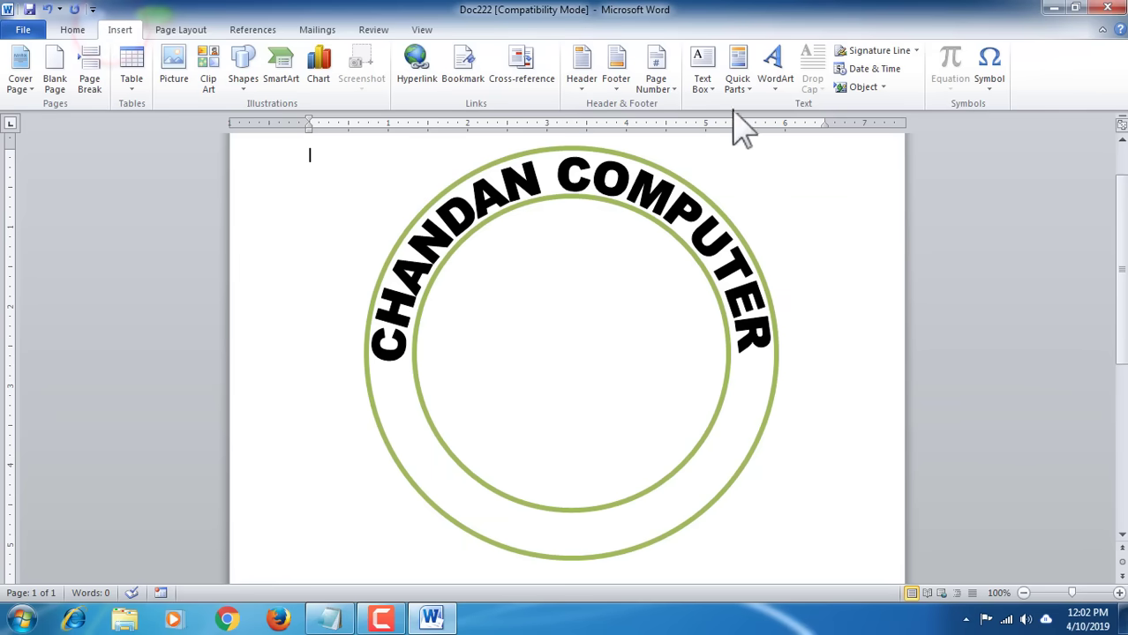
{"action": "left_click", "coordinate": [773, 92]}
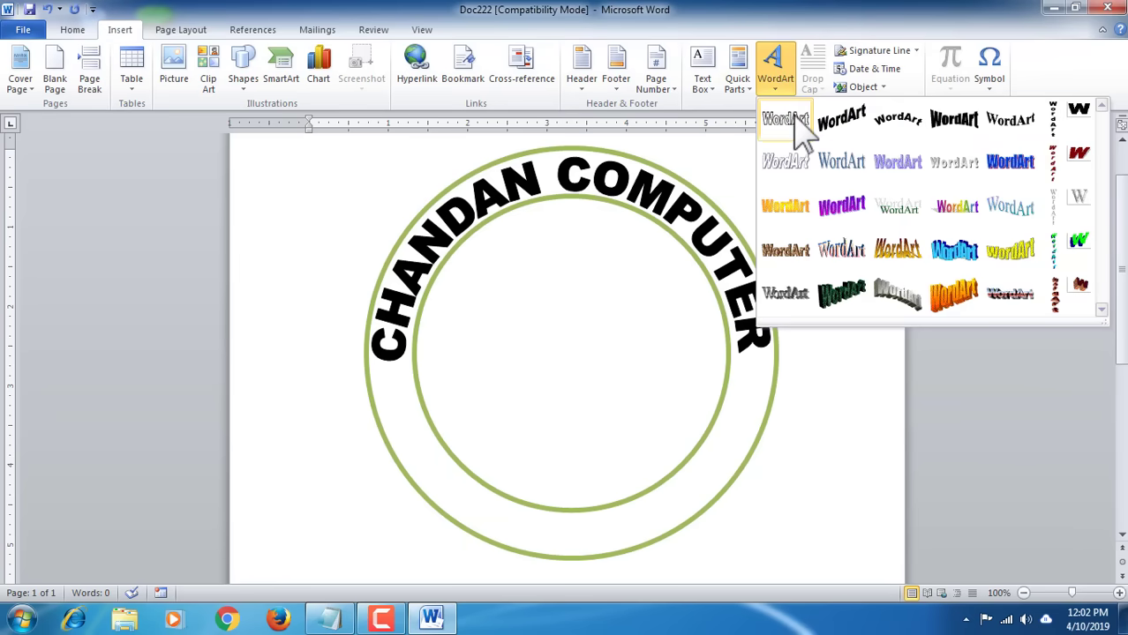
{"action": "left_click", "coordinate": [794, 120]}
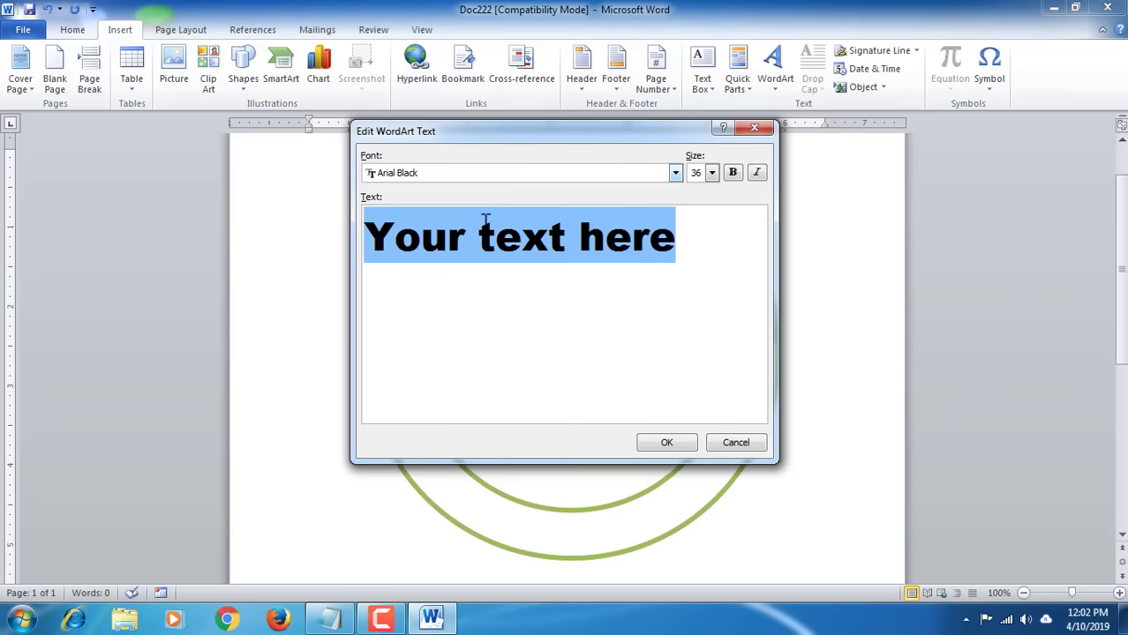
{"action": "type", "text": "CEN"}
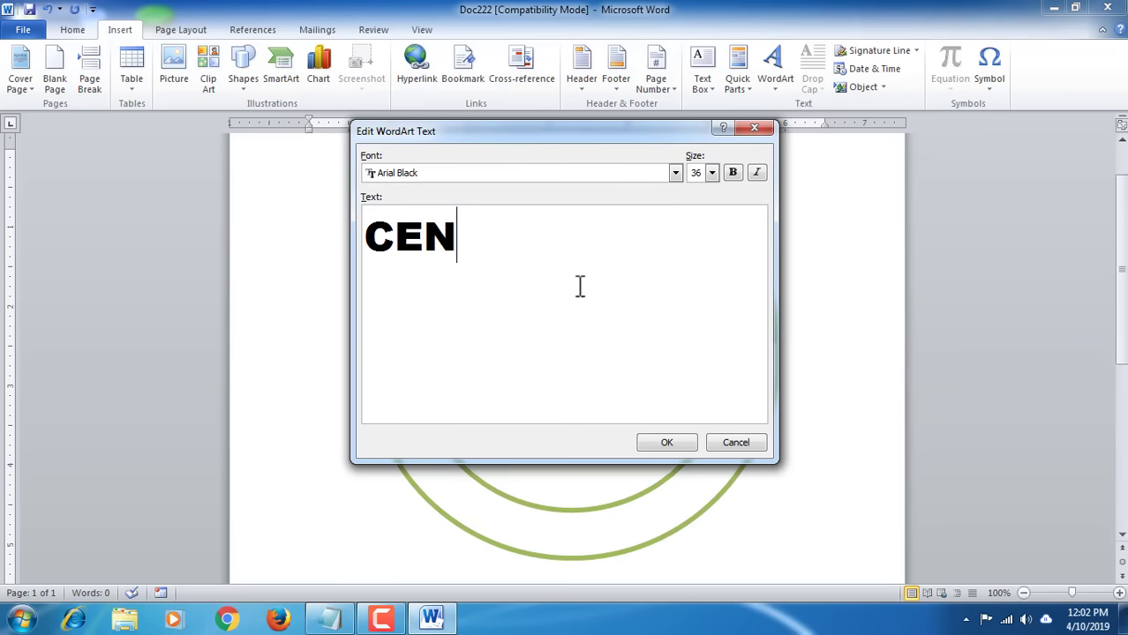
{"action": "type", "text": "TER"}
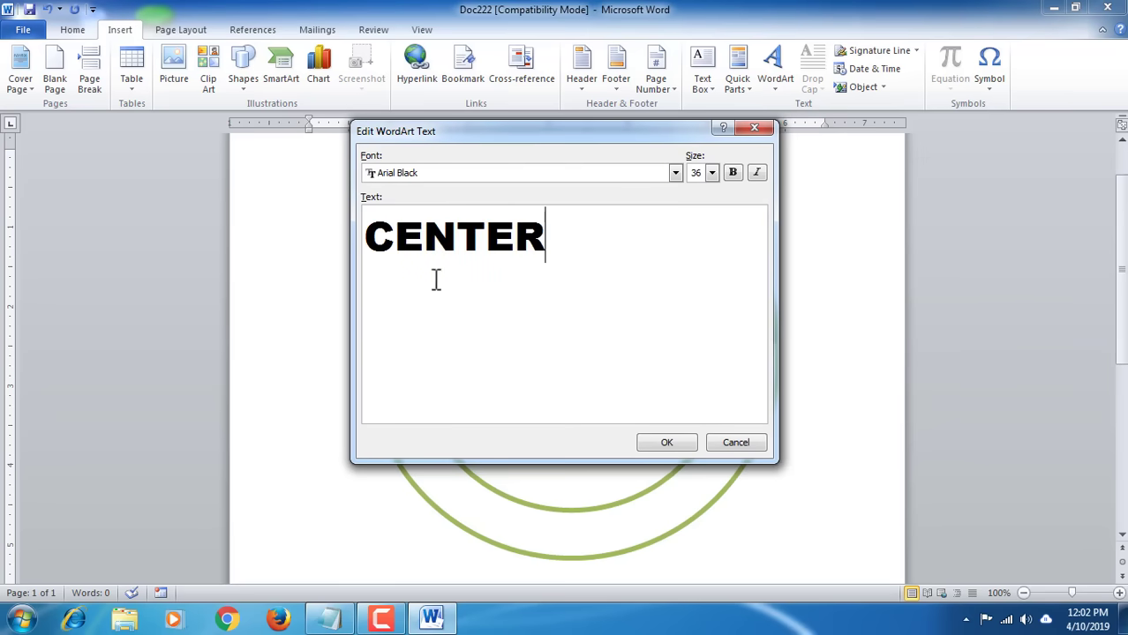
{"action": "left_click", "coordinate": [660, 446]}
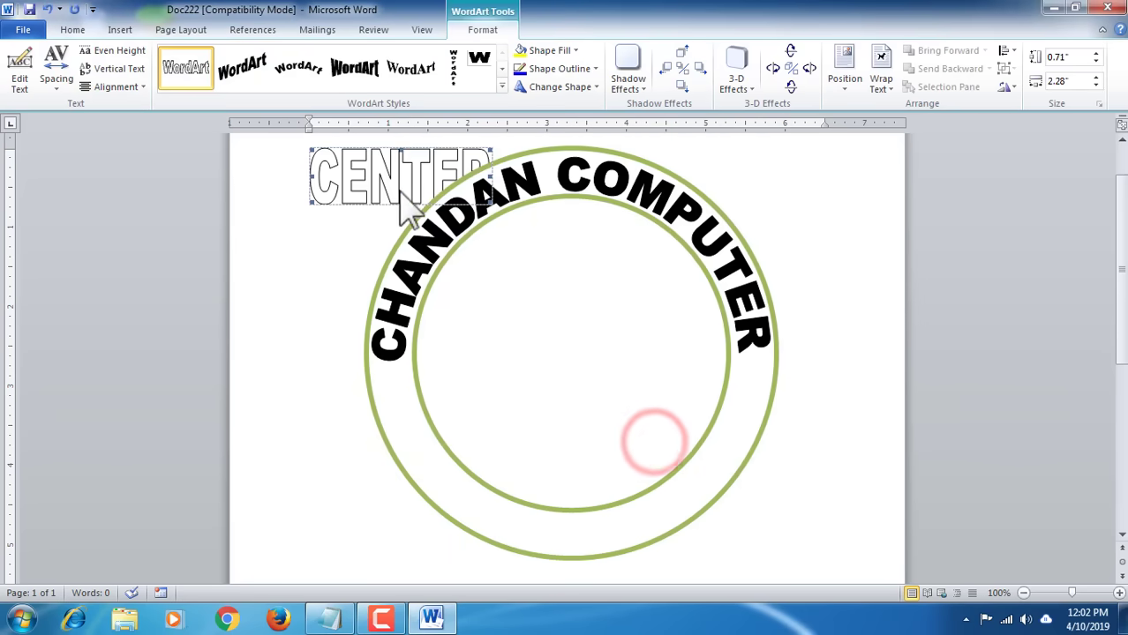
Step: Set the CENTER WordArt's text wrapping to In Front of Text and move it onto the lowest part of the ring
{"action": "left_click", "coordinate": [881, 88]}
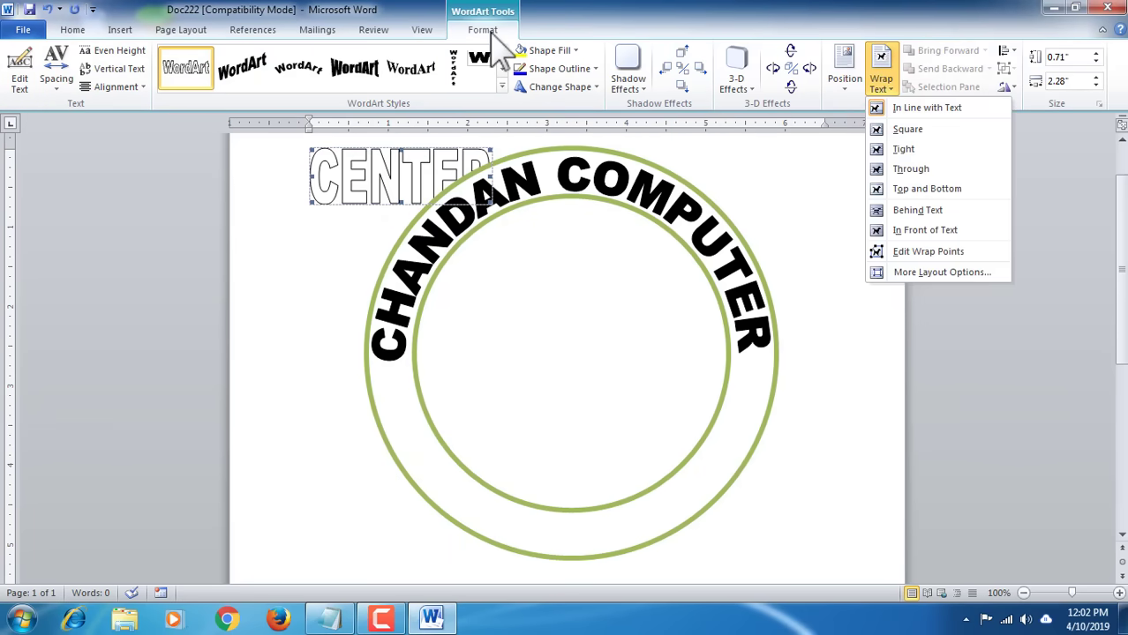
{"action": "left_click", "coordinate": [936, 232]}
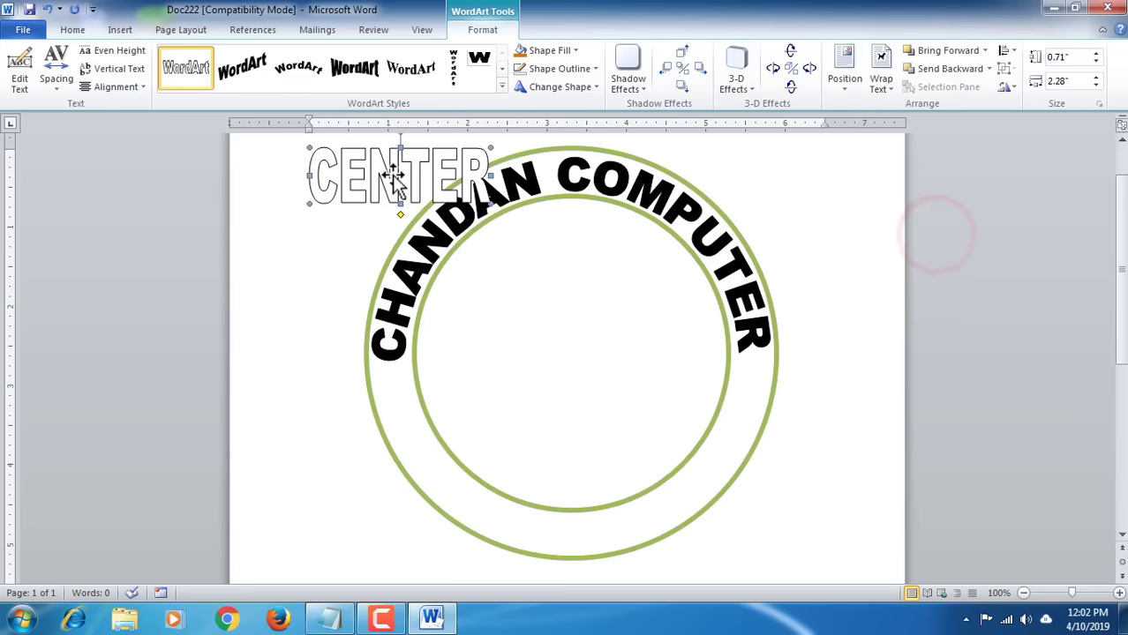
{"action": "left_click", "coordinate": [392, 175]}
{"action": "left_click_drag", "start_coordinate": [572, 496], "coordinate": [574, 531]}
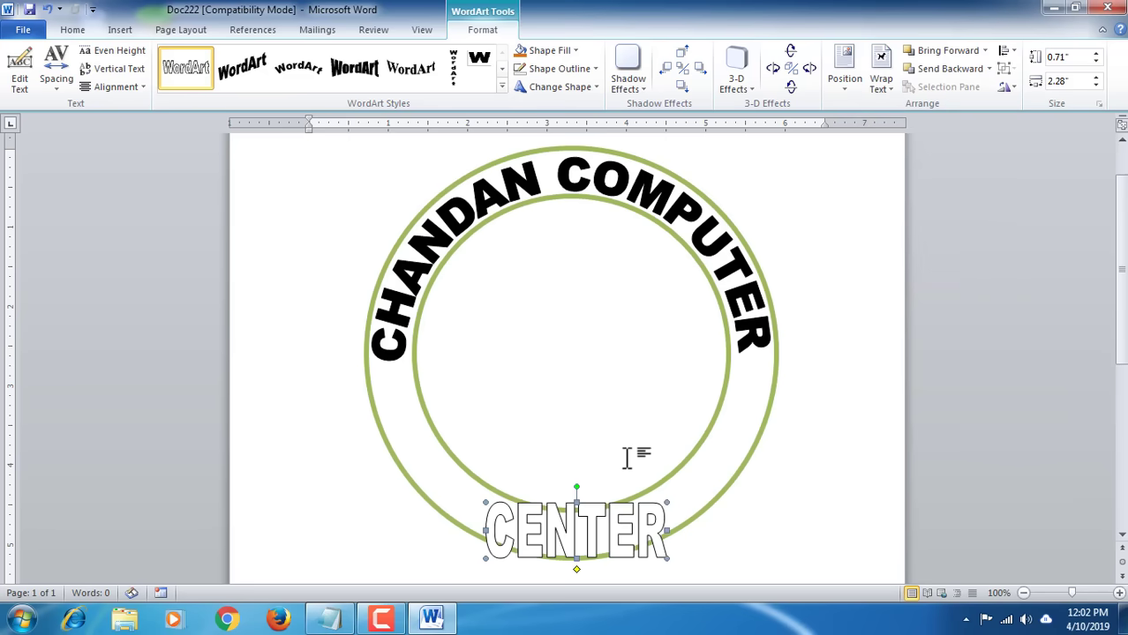
{"action": "scroll", "coordinate": [634, 457], "scroll_direction": "down", "scroll_amount": 3}
{"action": "left_click", "coordinate": [422, 29]}
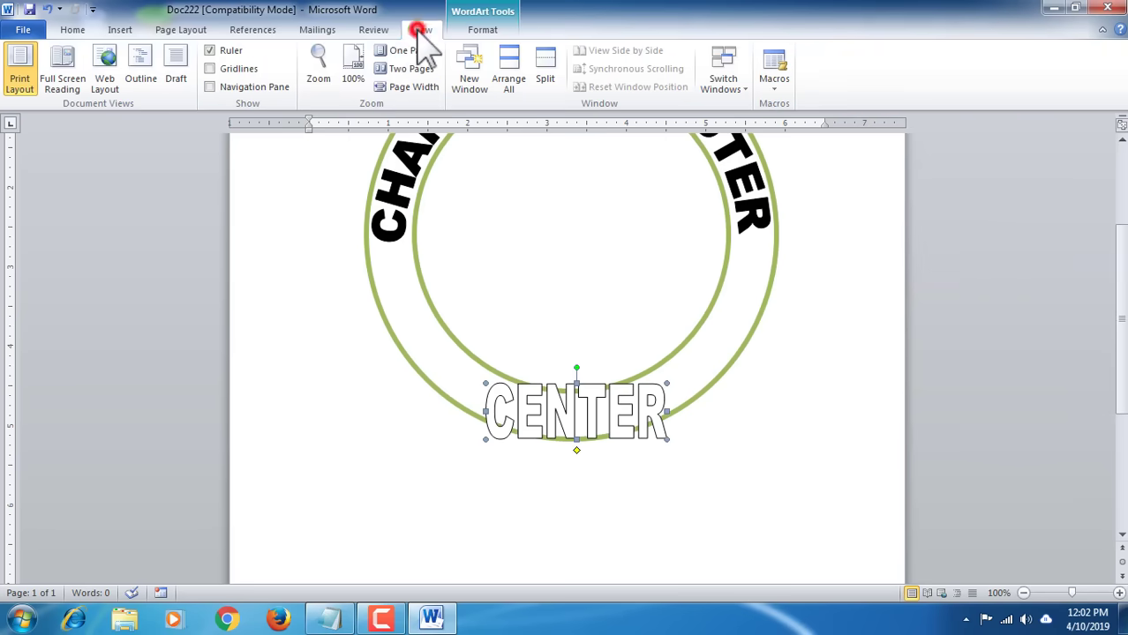
{"action": "left_click", "coordinate": [320, 62]}
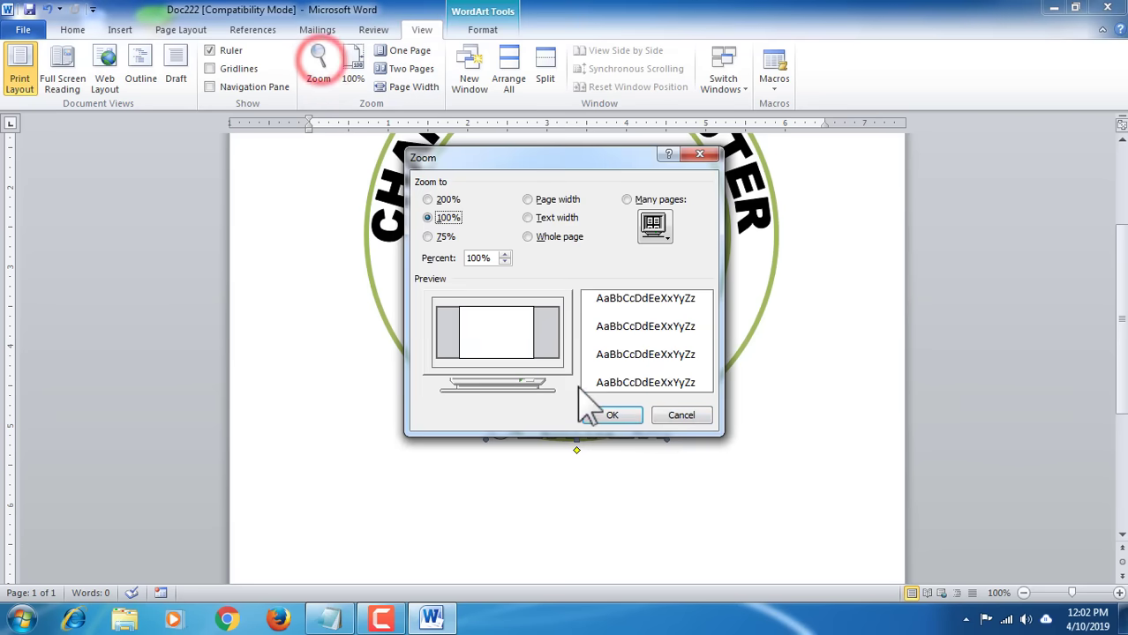
{"action": "left_click", "coordinate": [671, 415]}
{"action": "left_click", "coordinate": [630, 470]}
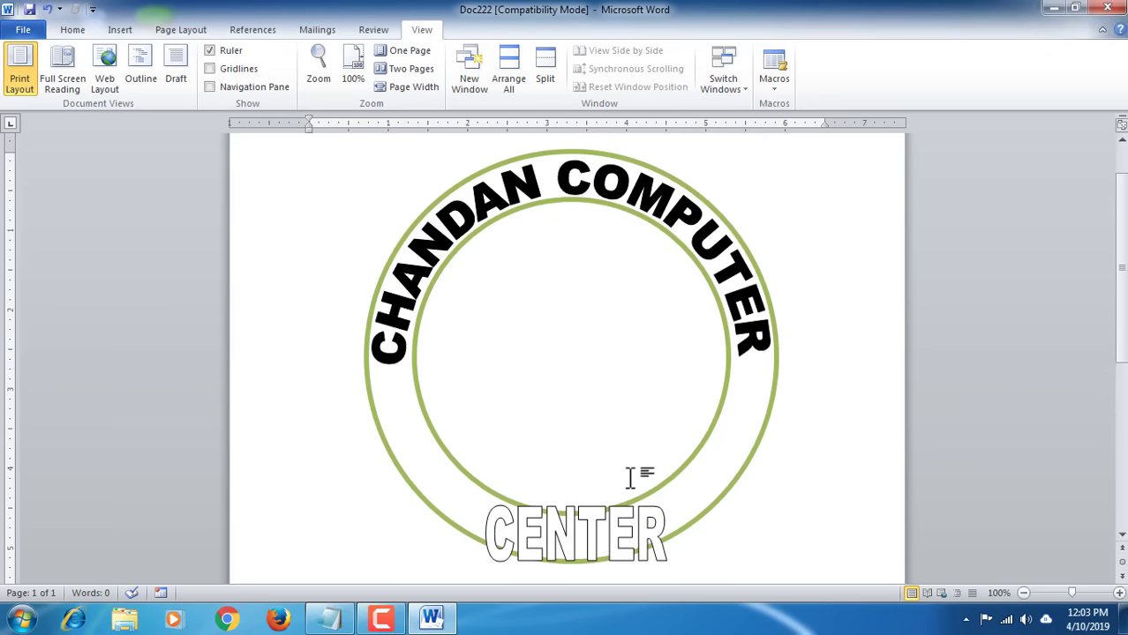
Step: Resize the CENTER WordArt to about 0.44" high by 3.71" wide and place it across the ring's lower edge
{"action": "scroll", "coordinate": [630, 477], "scroll_direction": "up", "scroll_amount": 9}
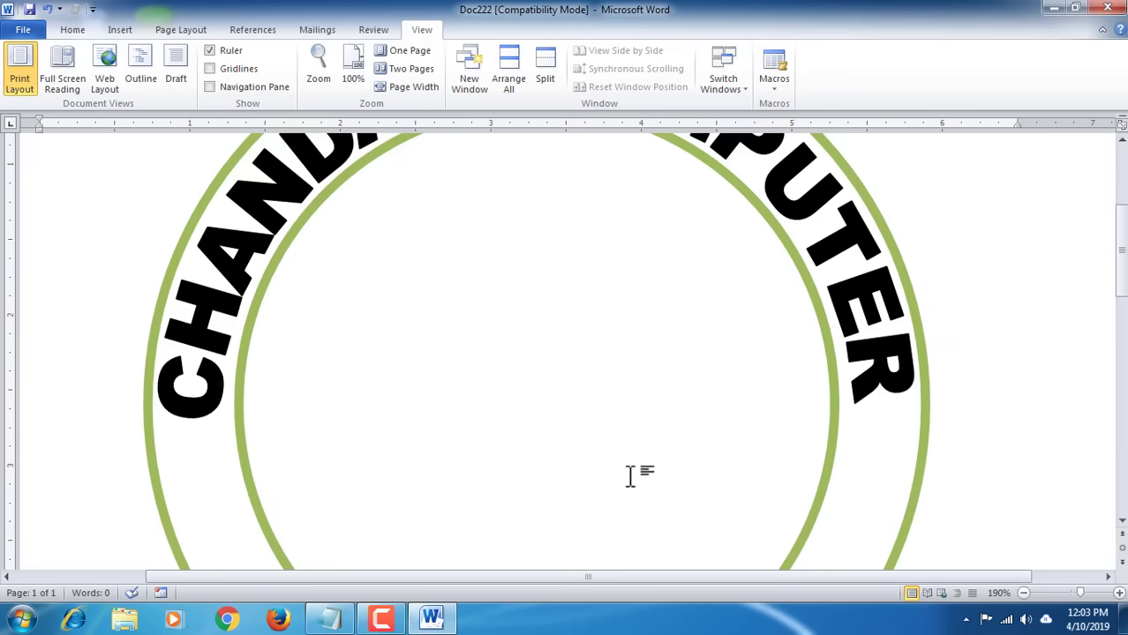
{"action": "scroll", "coordinate": [630, 476], "scroll_direction": "down", "scroll_amount": 5}
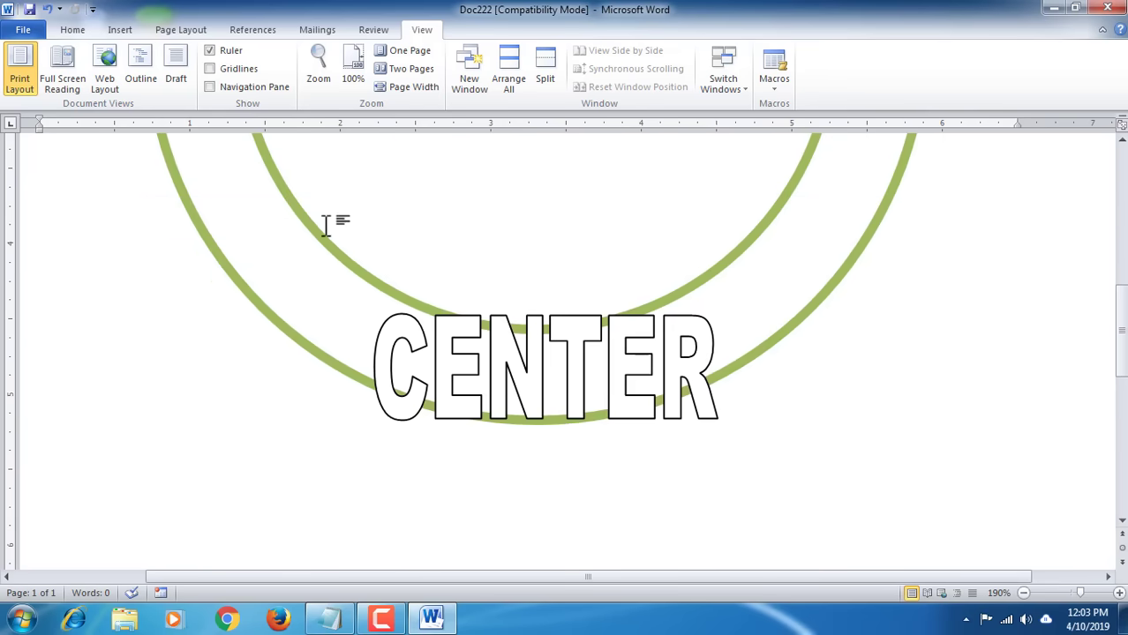
{"action": "left_click", "coordinate": [506, 358]}
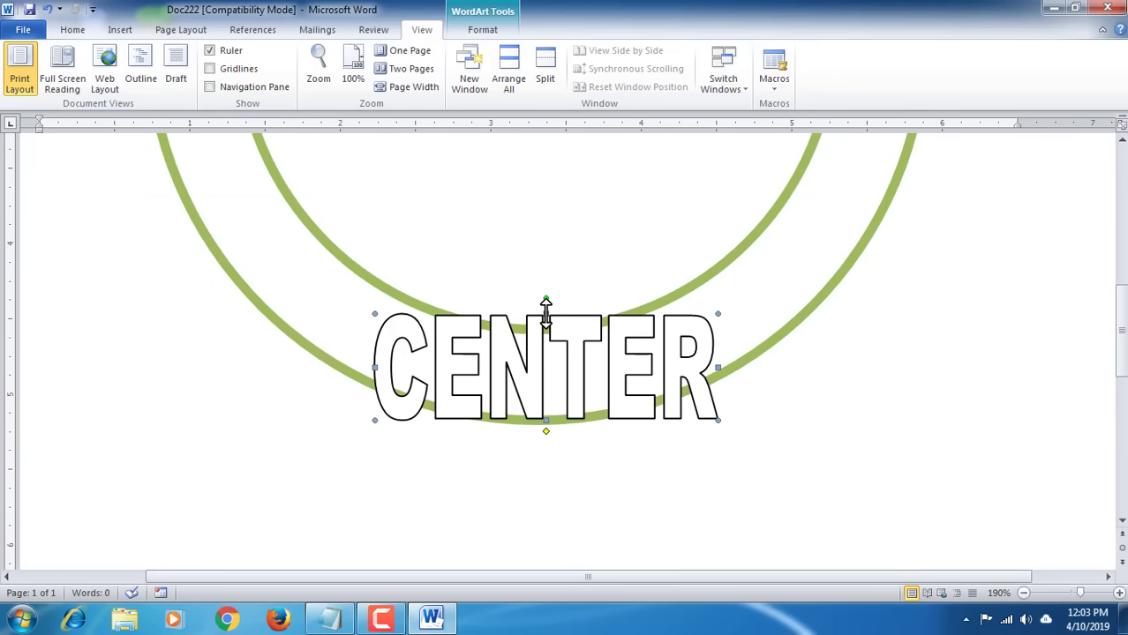
{"action": "left_click_drag", "start_coordinate": [545, 313], "coordinate": [546, 355]}
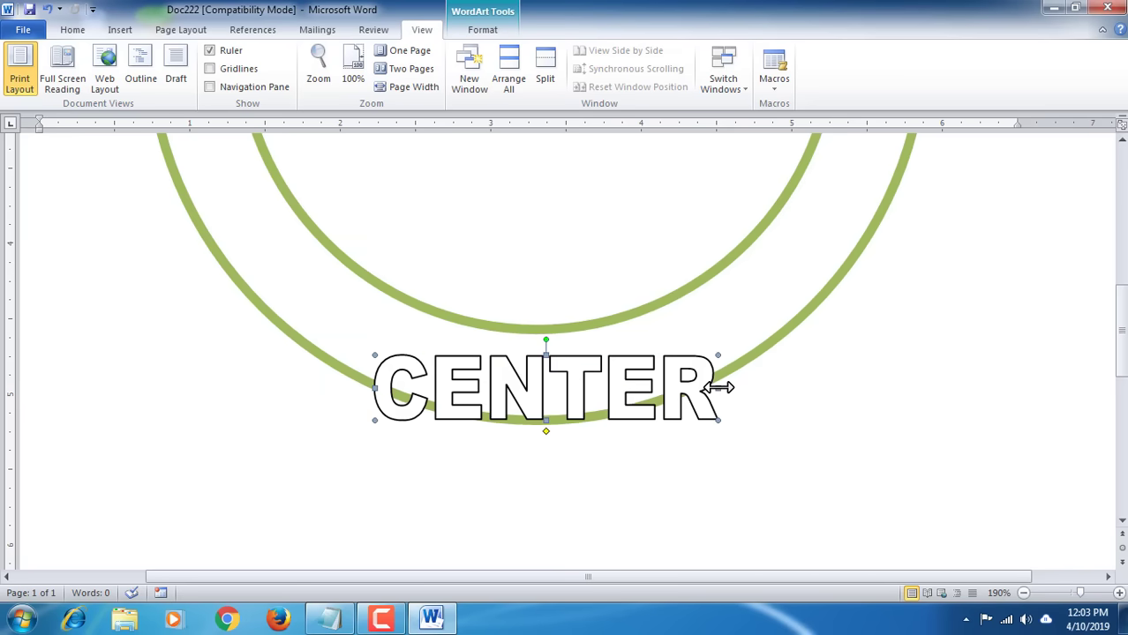
{"action": "left_click_drag", "start_coordinate": [718, 387], "coordinate": [932, 375]}
{"action": "left_click_drag", "start_coordinate": [697, 385], "coordinate": [616, 399]}
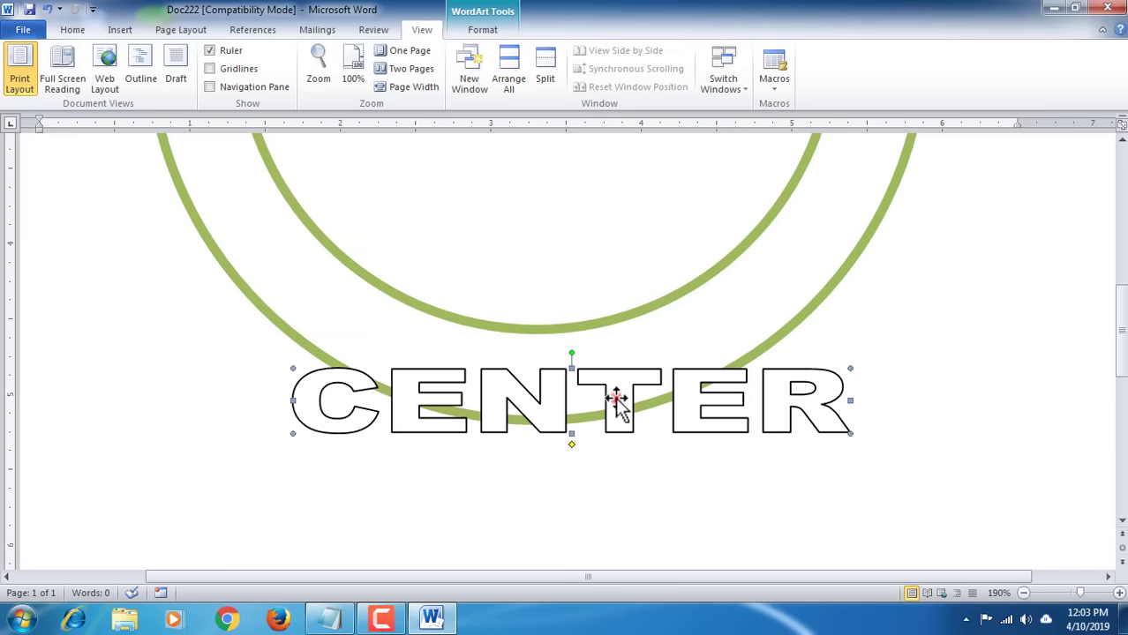
Step: Change the CENTER WordArt to the downward-curving Follow Path shape and stretch its height to about 1.68"
{"action": "left_click", "coordinate": [492, 31]}
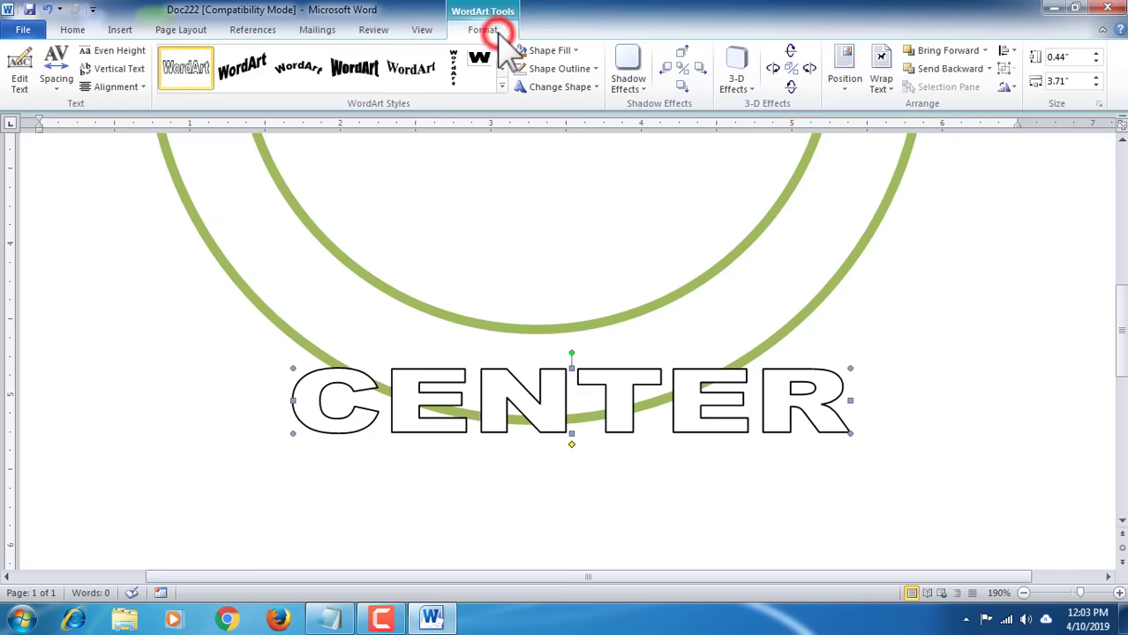
{"action": "left_click", "coordinate": [594, 88]}
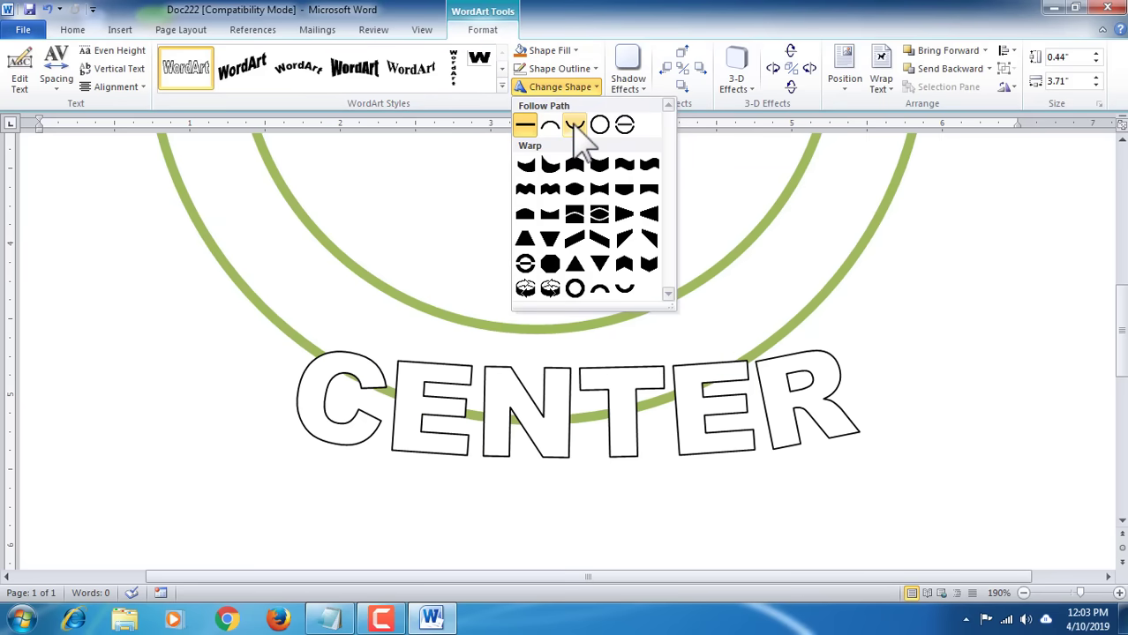
{"action": "left_click", "coordinate": [573, 127]}
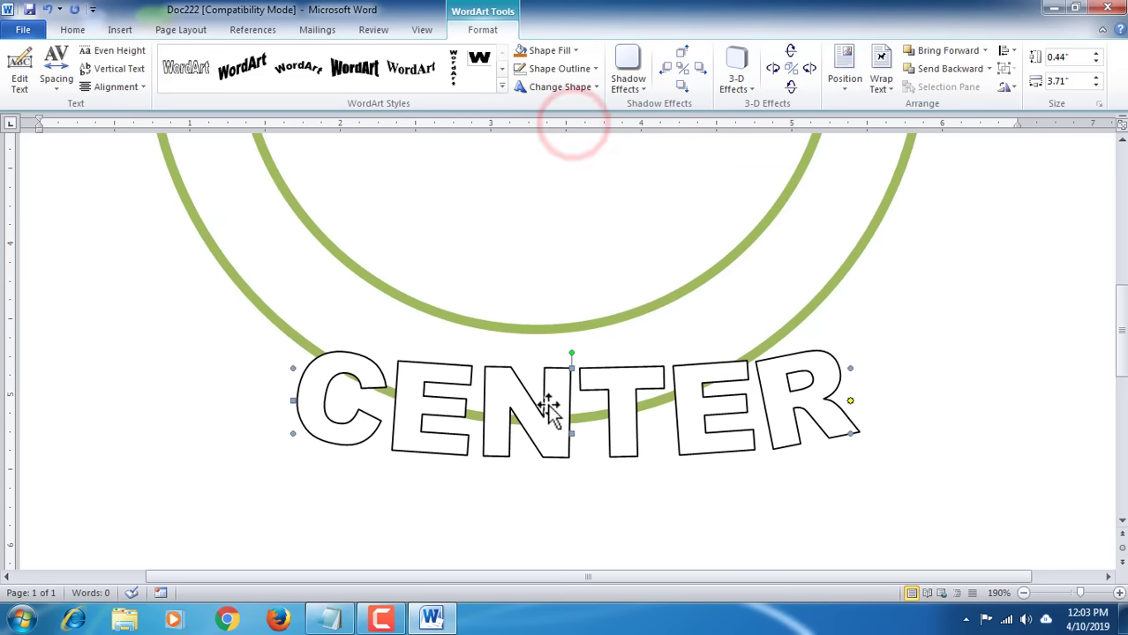
{"action": "left_click_drag", "start_coordinate": [573, 369], "coordinate": [571, 180]}
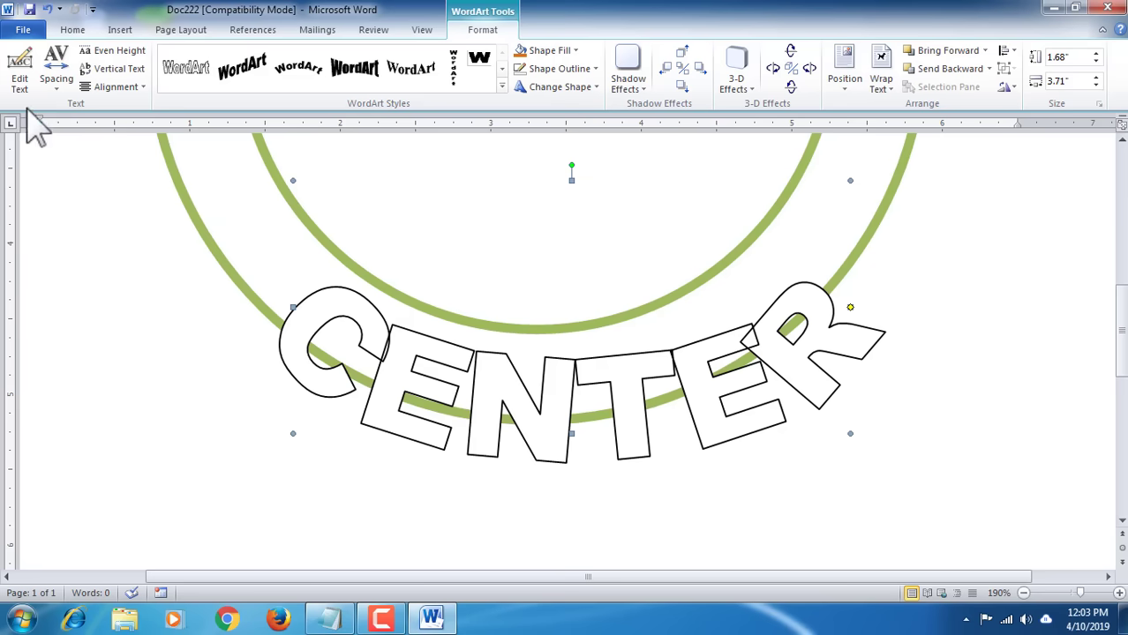
Step: Set the CENTER WordArt's character spacing to Loose and move it up onto the lower band of the ring
{"action": "left_click", "coordinate": [58, 88]}
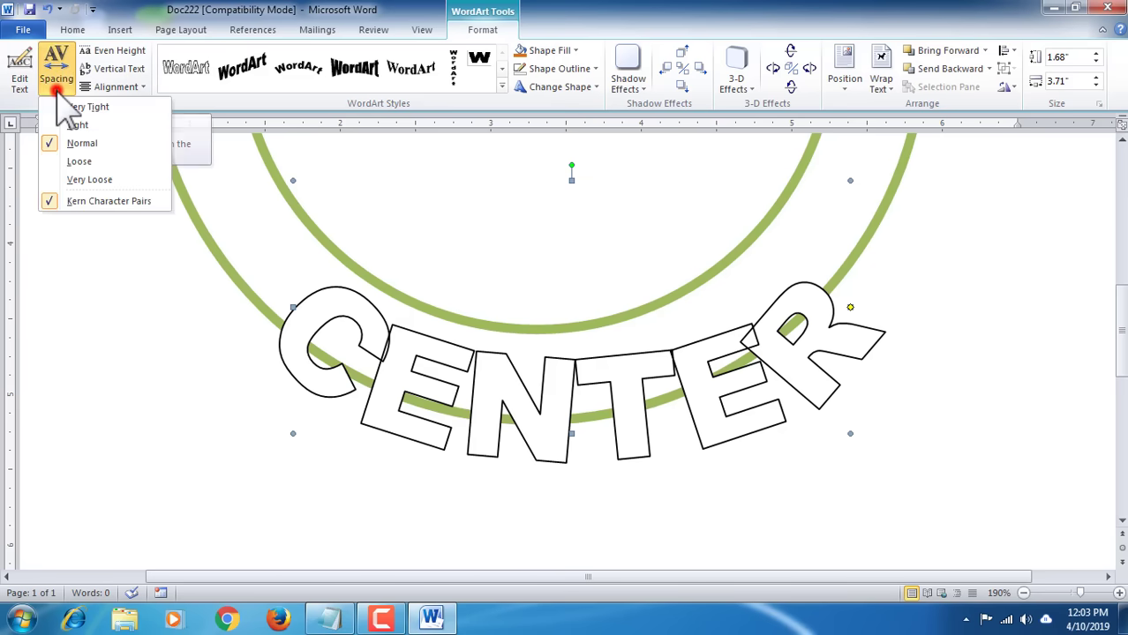
{"action": "left_click", "coordinate": [68, 163]}
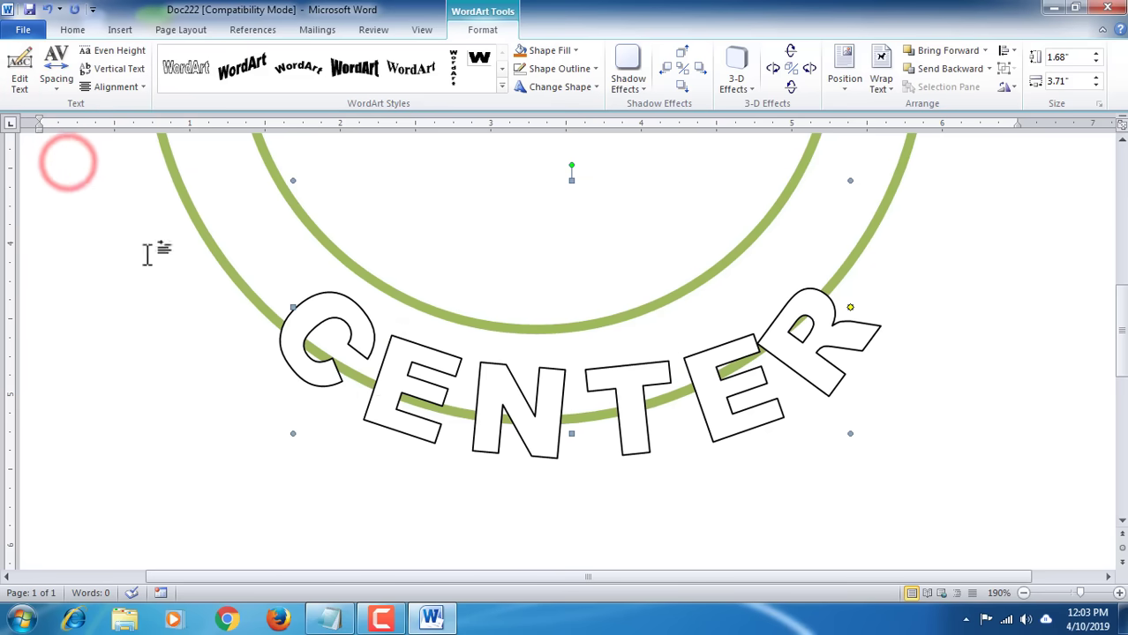
{"action": "left_click_drag", "start_coordinate": [537, 442], "coordinate": [520, 409]}
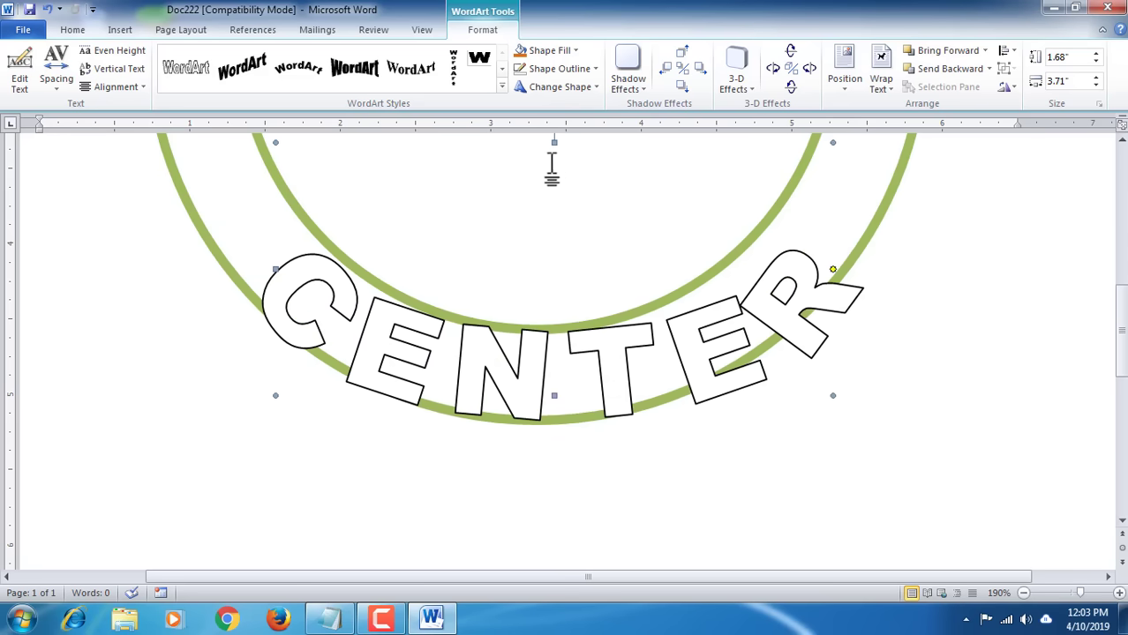
Step: Shrink the CENTER WordArt to about 1.06" high by 3" wide and fit it, tilted slightly counterclockwise, between the ring's lower outlines
{"action": "left_click_drag", "start_coordinate": [557, 155], "coordinate": [552, 201]}
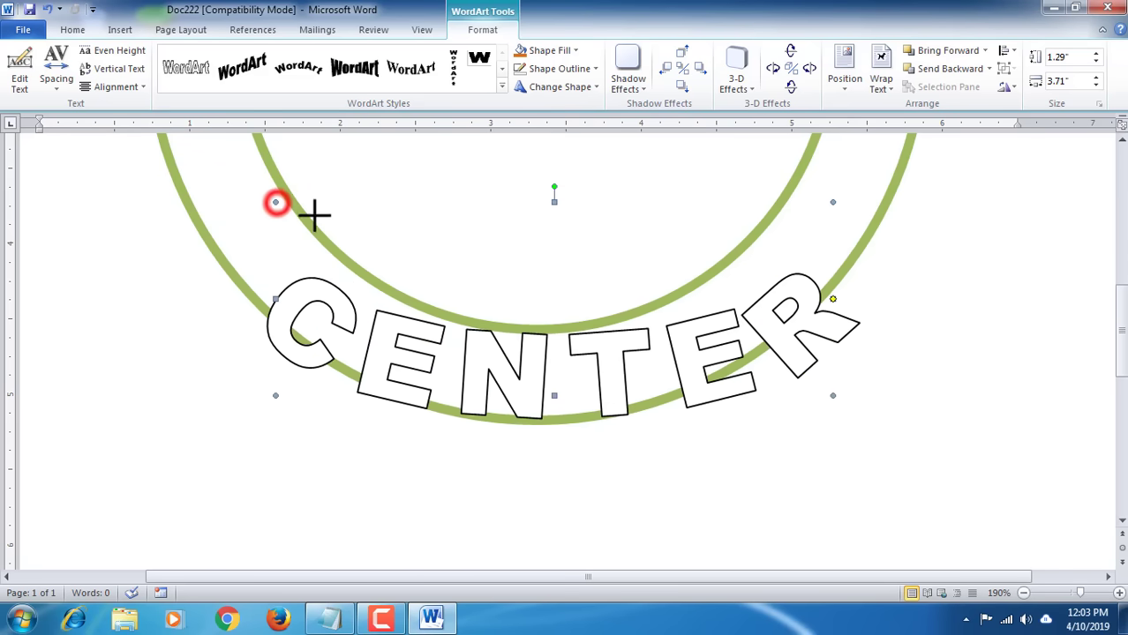
{"action": "left_click_drag", "start_coordinate": [314, 213], "coordinate": [377, 221]}
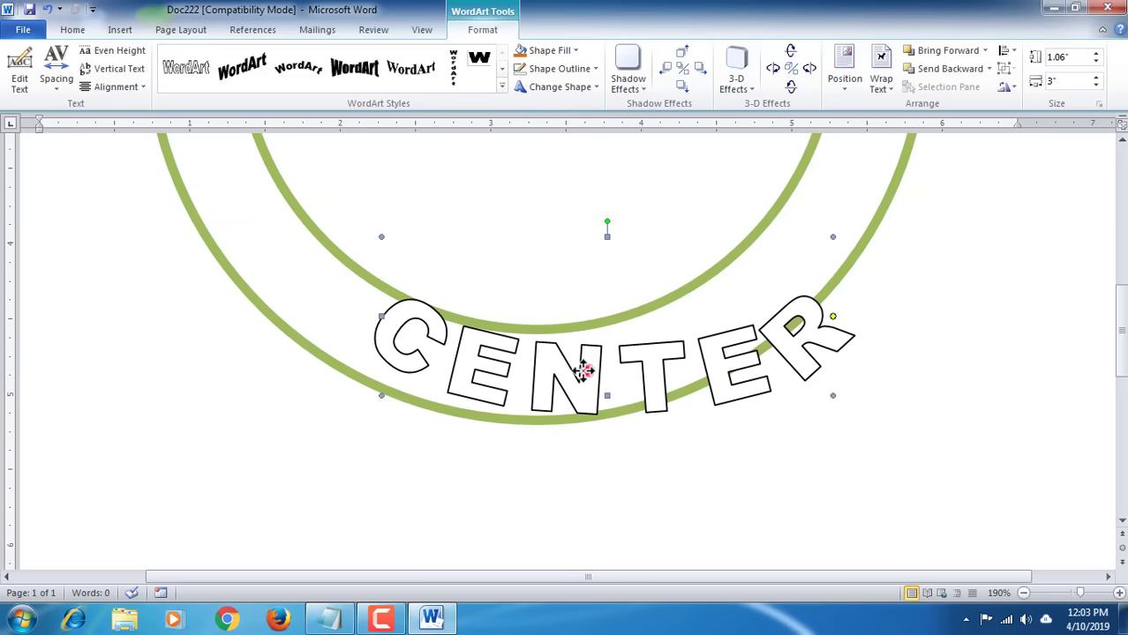
{"action": "left_click_drag", "start_coordinate": [583, 371], "coordinate": [537, 372]}
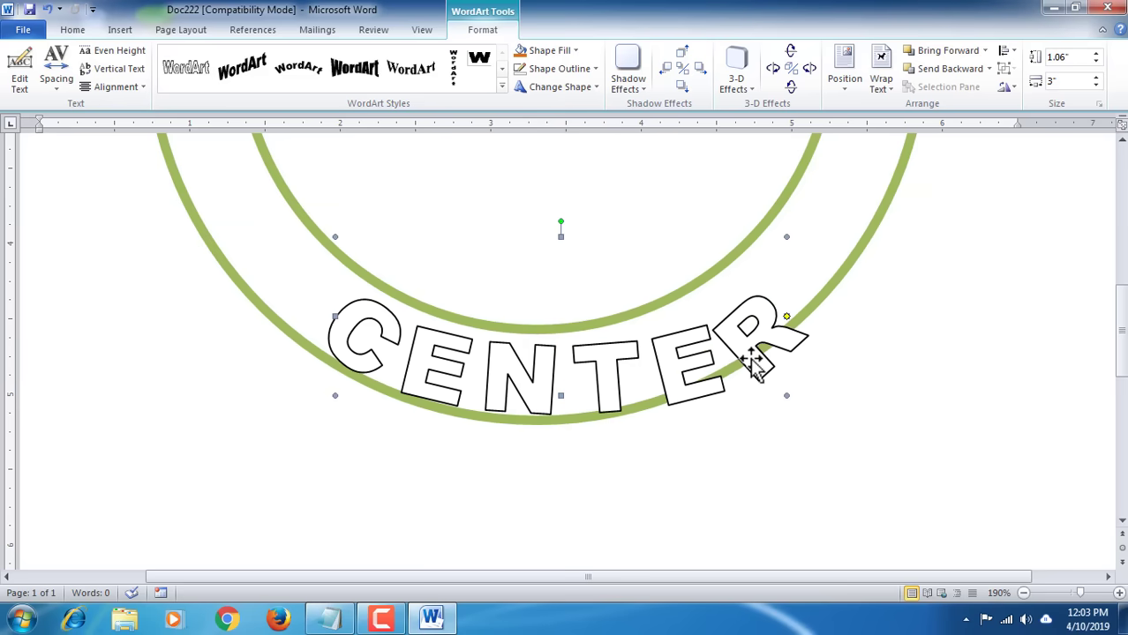
{"action": "left_click_drag", "start_coordinate": [557, 223], "coordinate": [552, 221]}
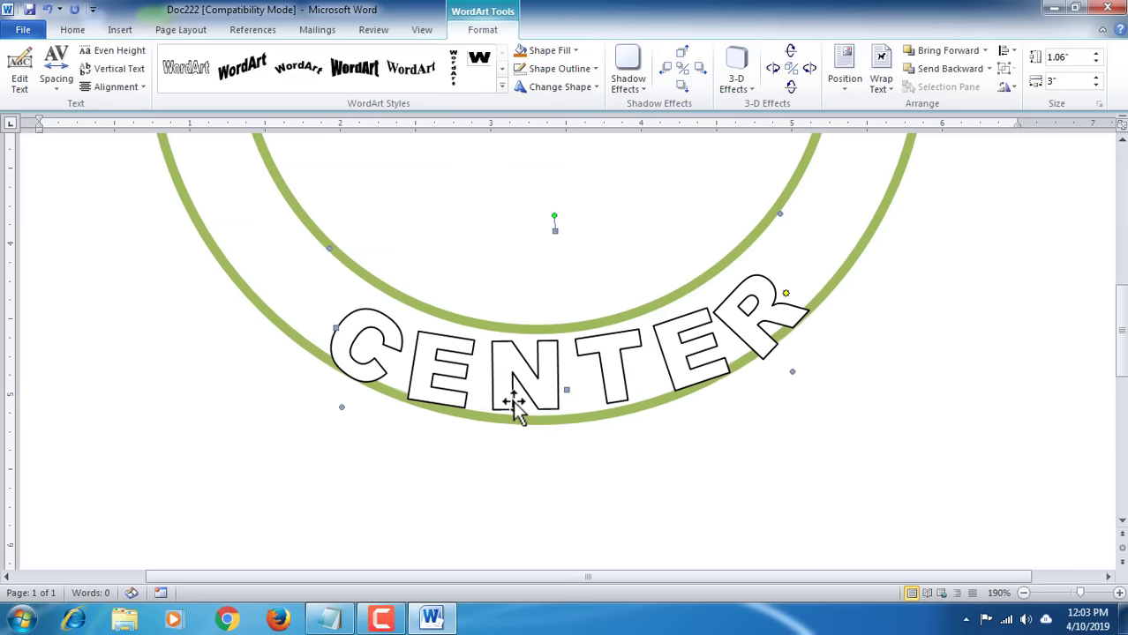
{"action": "left_click_drag", "start_coordinate": [513, 400], "coordinate": [513, 394]}
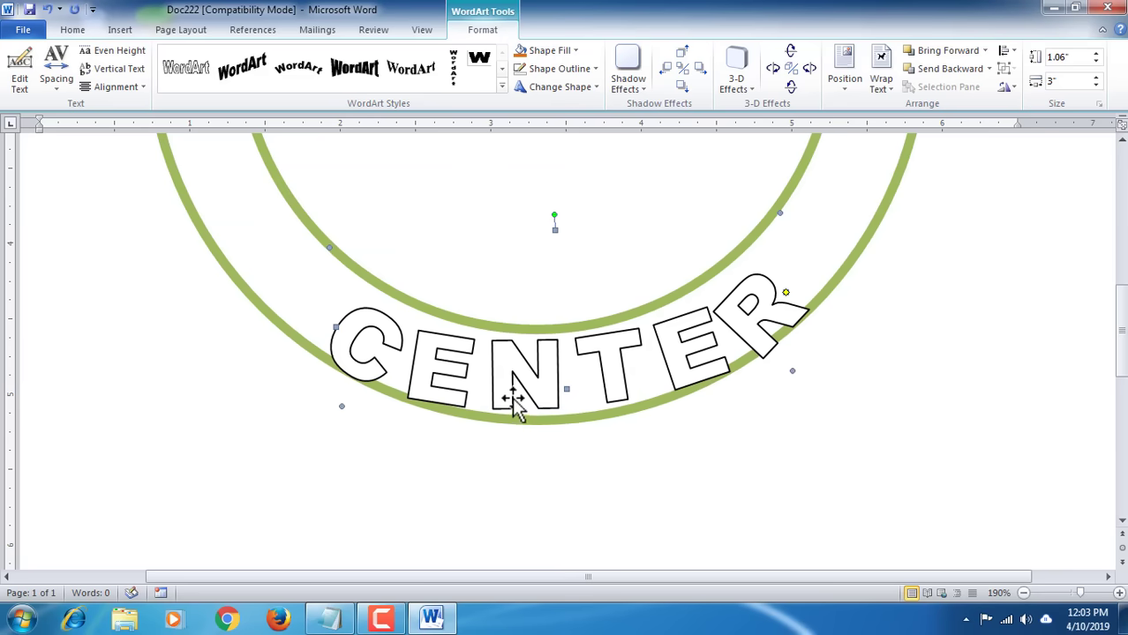
Step: Reduce the CENTER WordArt's font size to 32 in its text settings
{"action": "left_click", "coordinate": [432, 353]}
{"action": "left_click", "coordinate": [20, 73]}
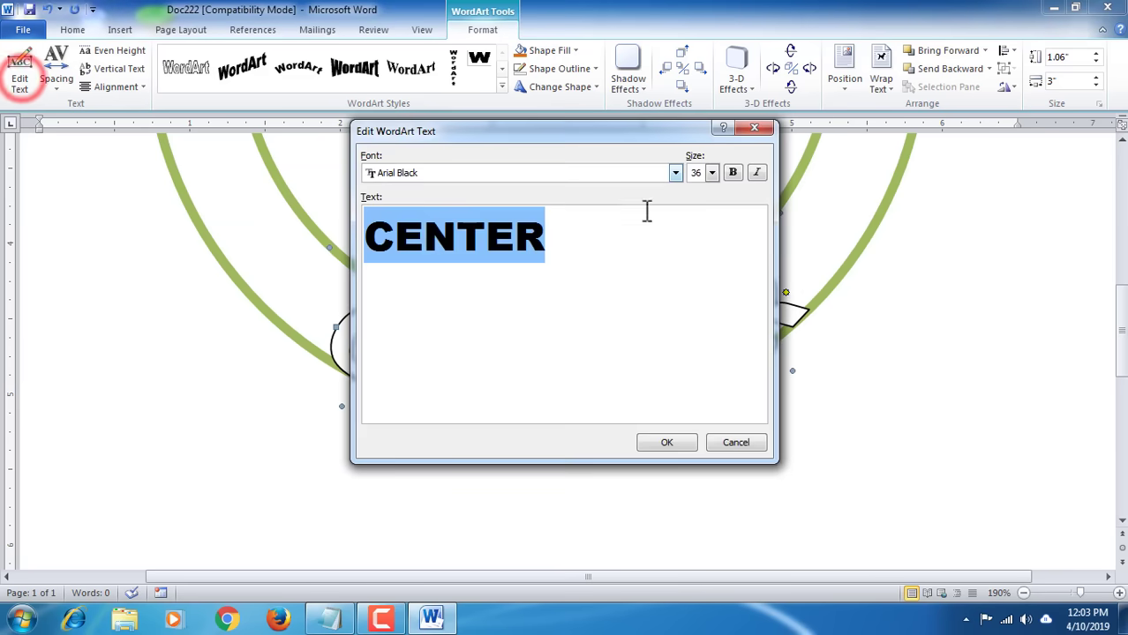
{"action": "left_click", "coordinate": [712, 173]}
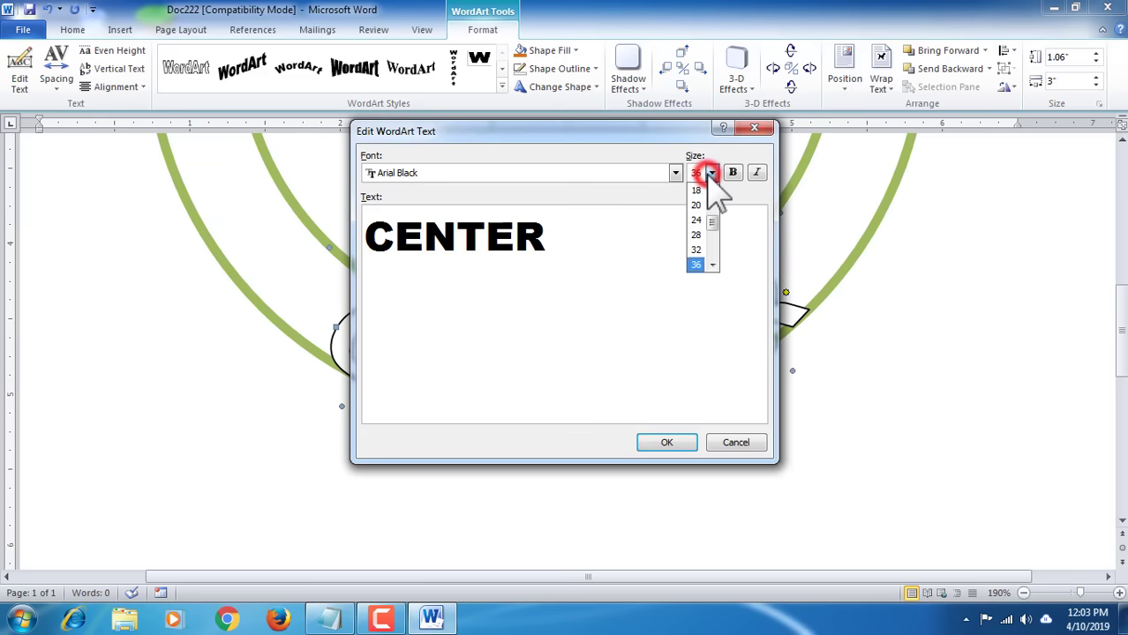
{"action": "left_click", "coordinate": [695, 250]}
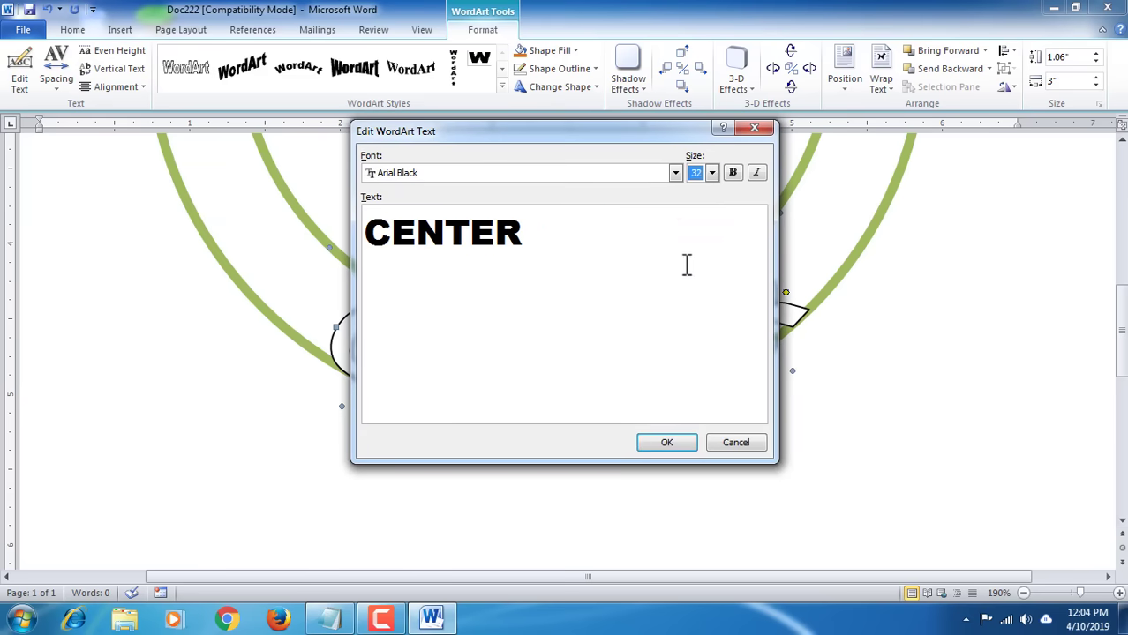
{"action": "left_click", "coordinate": [666, 443]}
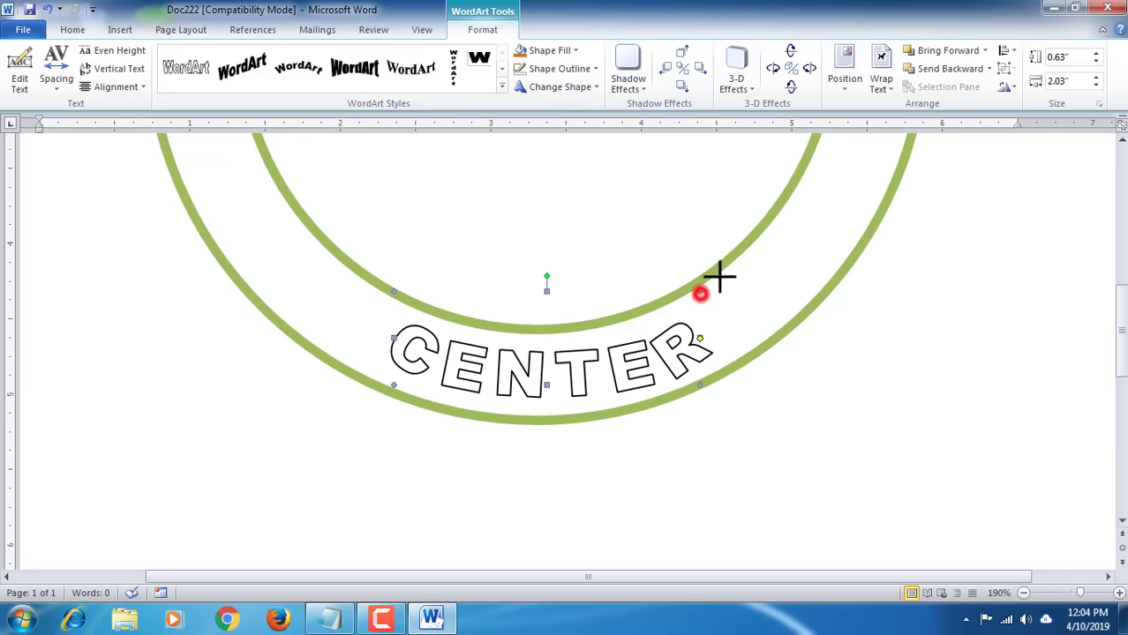
Step: Enlarge the CENTER WordArt to about 1.03" high by 2.42" wide and tilt it slightly counterclockwise within the ring's lower band
{"action": "left_click_drag", "start_coordinate": [719, 276], "coordinate": [756, 230]}
{"action": "left_click_drag", "start_coordinate": [572, 215], "coordinate": [569, 219]}
{"action": "left_click_drag", "start_coordinate": [654, 360], "coordinate": [623, 358]}
{"action": "mouse_move", "coordinate": [534, 213]}
{"action": "left_mouse_down"}
{"action": "mouse_move", "coordinate": [544, 215]}
{"action": "mouse_move", "coordinate": [535, 220]}
{"action": "left_mouse_up"}
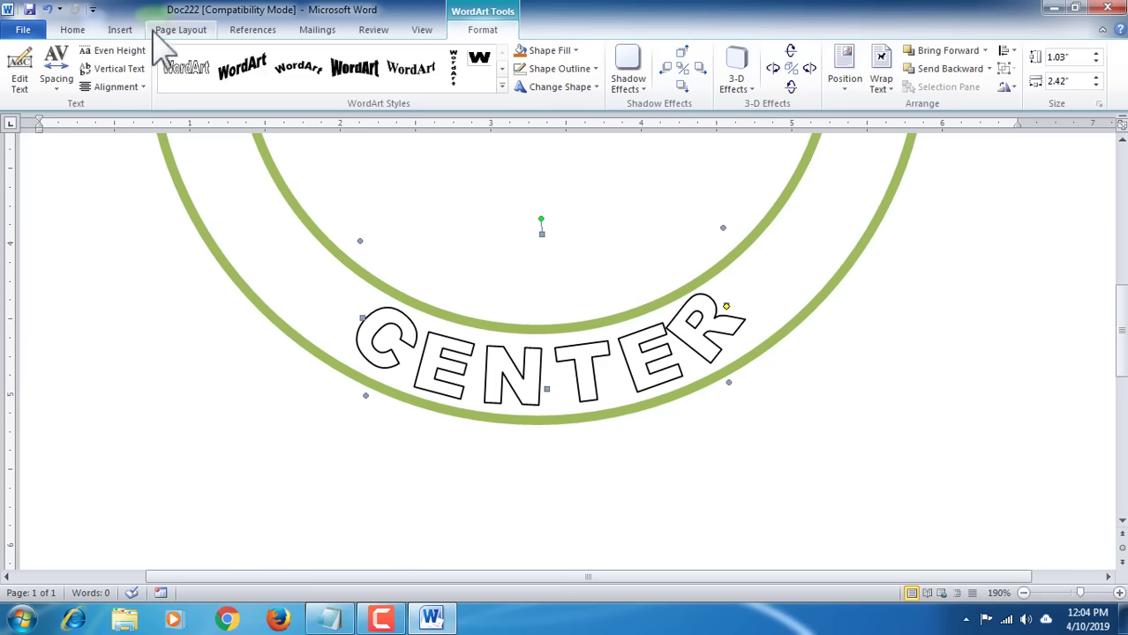
Step: Widen the CENTER WordArt's character spacing beyond Loose and enlarge it to about 1.39" high by 2.81" wide within the lower band
{"action": "left_click", "coordinate": [55, 75]}
{"action": "left_click", "coordinate": [71, 181]}
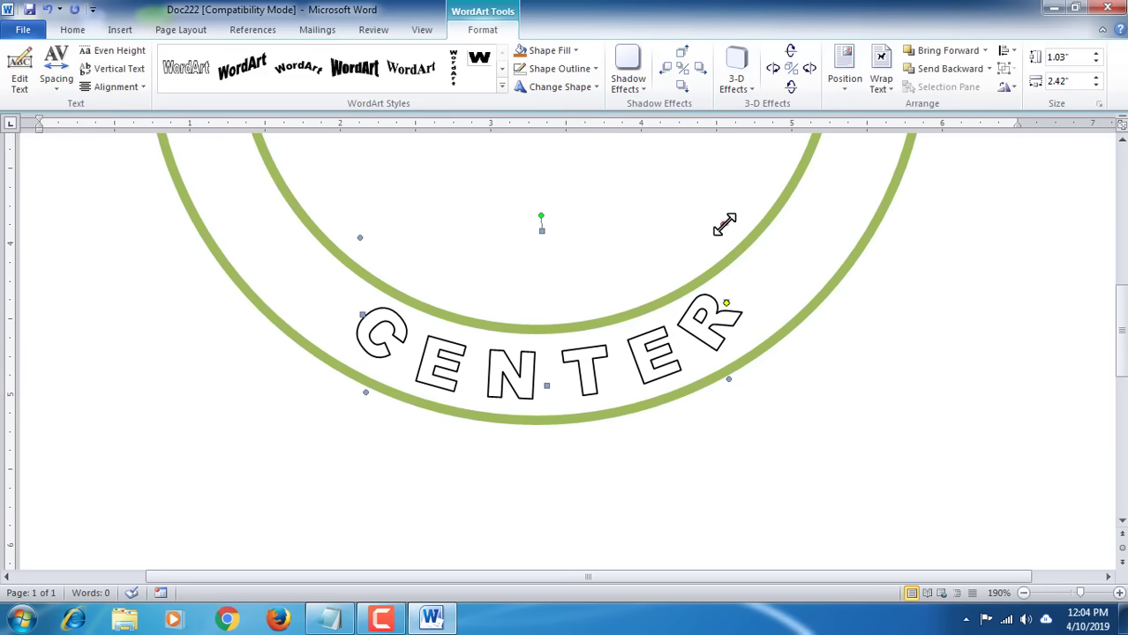
{"action": "left_click_drag", "start_coordinate": [725, 224], "coordinate": [755, 192]}
{"action": "left_click", "coordinate": [745, 194]}
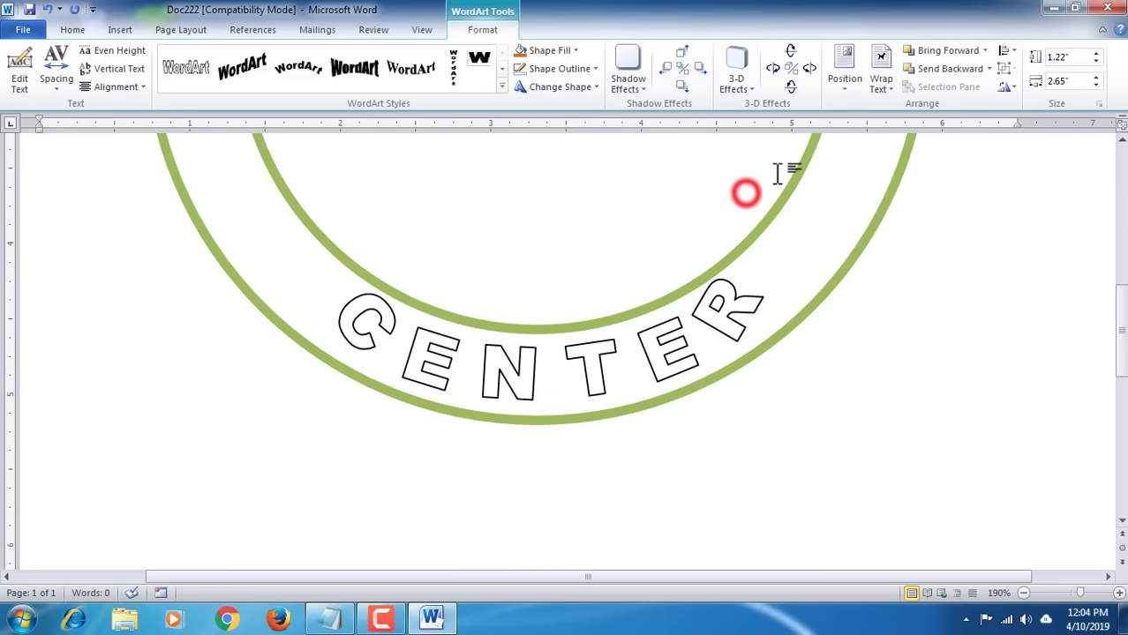
{"action": "scroll", "coordinate": [723, 265], "scroll_direction": "up", "scroll_amount": 5}
{"action": "scroll", "coordinate": [720, 291], "scroll_direction": "down", "scroll_amount": 5}
{"action": "left_click", "coordinate": [711, 217]}
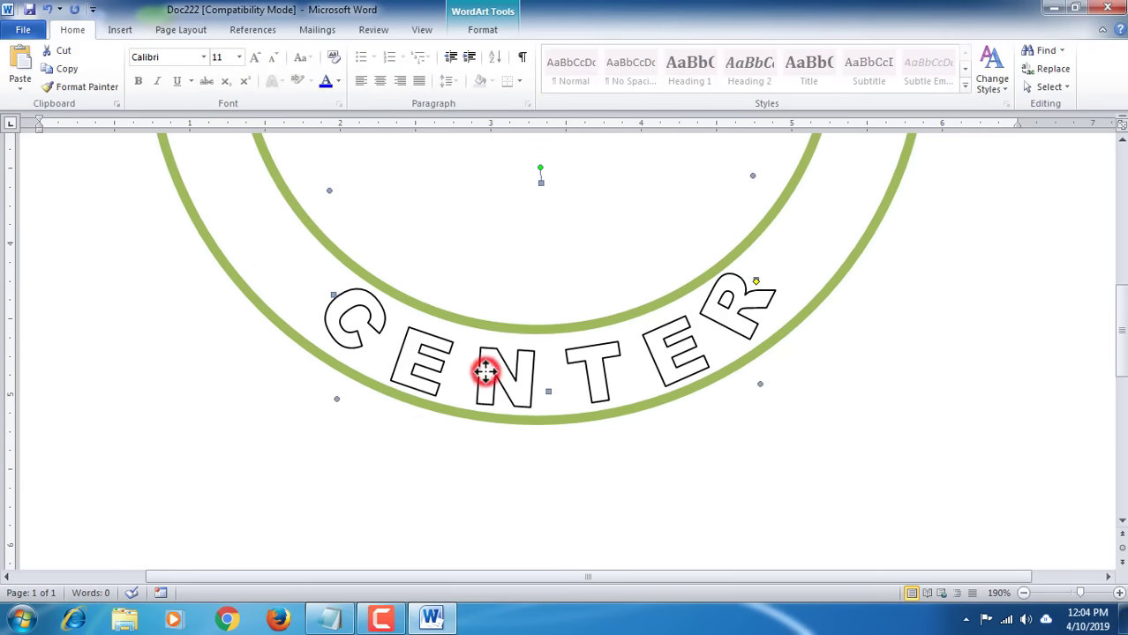
Step: Fill the CENTER WordArt with the dark purple texture
{"action": "left_click", "coordinate": [485, 30]}
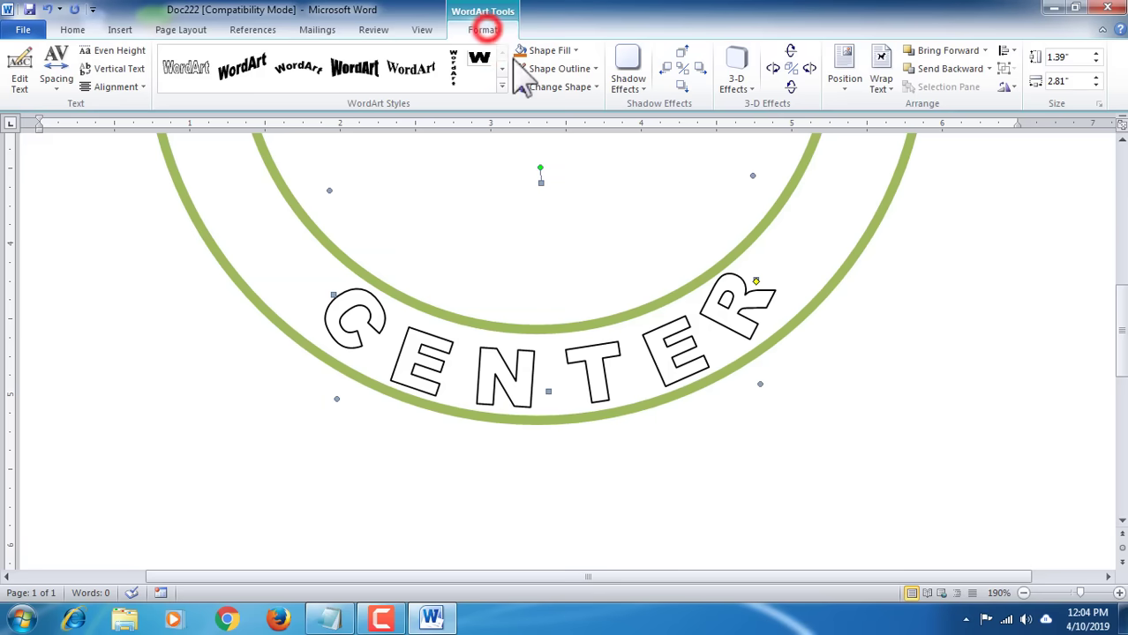
{"action": "left_click", "coordinate": [575, 50]}
{"action": "mouse_move", "coordinate": [613, 270]}
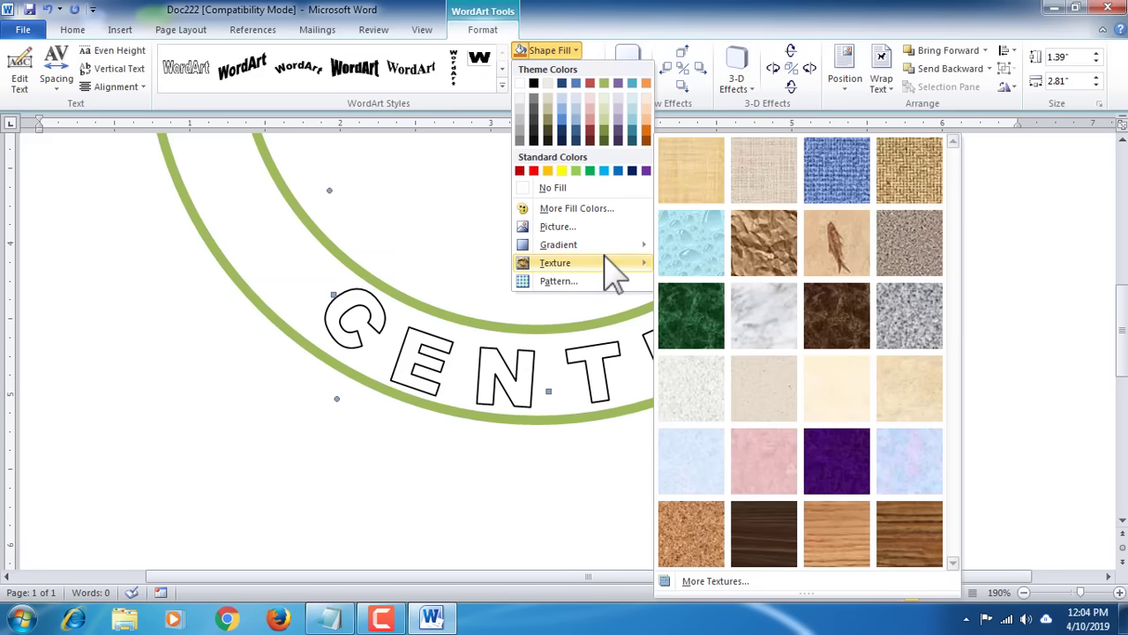
{"action": "left_click", "coordinate": [821, 472]}
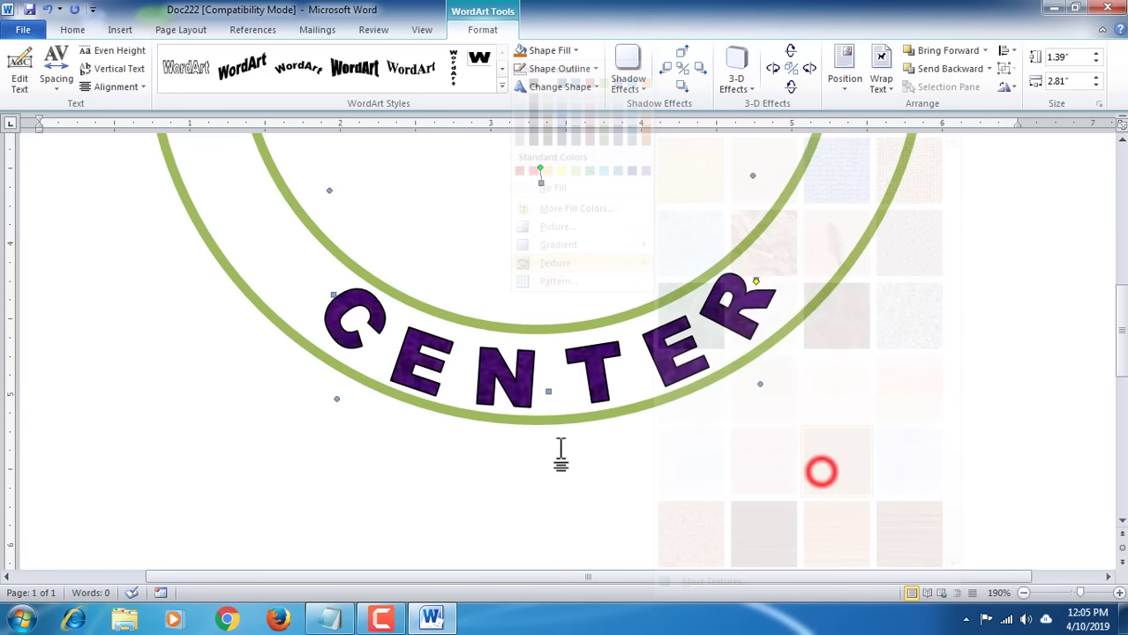
Step: Return the page to 100% zoom and fill the CHANDAN COMPUTER WordArt with the same dark purple texture as CENTER
{"action": "scroll", "coordinate": [560, 453], "scroll_direction": "down", "scroll_amount": 1}
{"action": "scroll", "coordinate": [559, 451], "scroll_direction": "up", "scroll_amount": 3}
{"action": "left_click", "coordinate": [422, 30]}
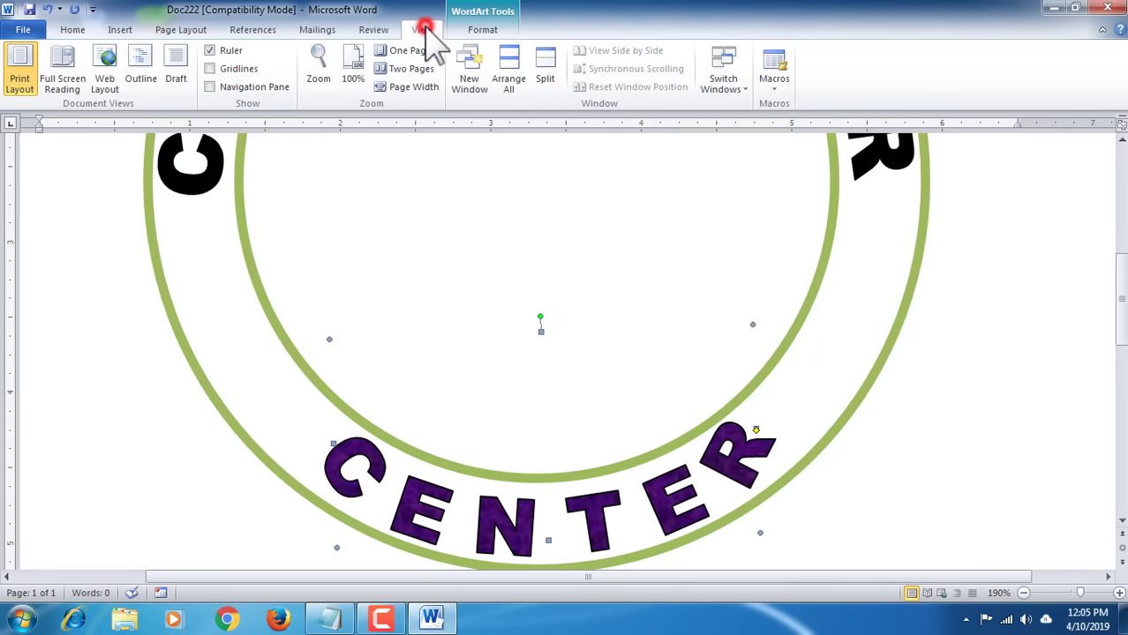
{"action": "left_click", "coordinate": [354, 63]}
{"action": "scroll", "coordinate": [579, 276], "scroll_direction": "up", "scroll_amount": 5}
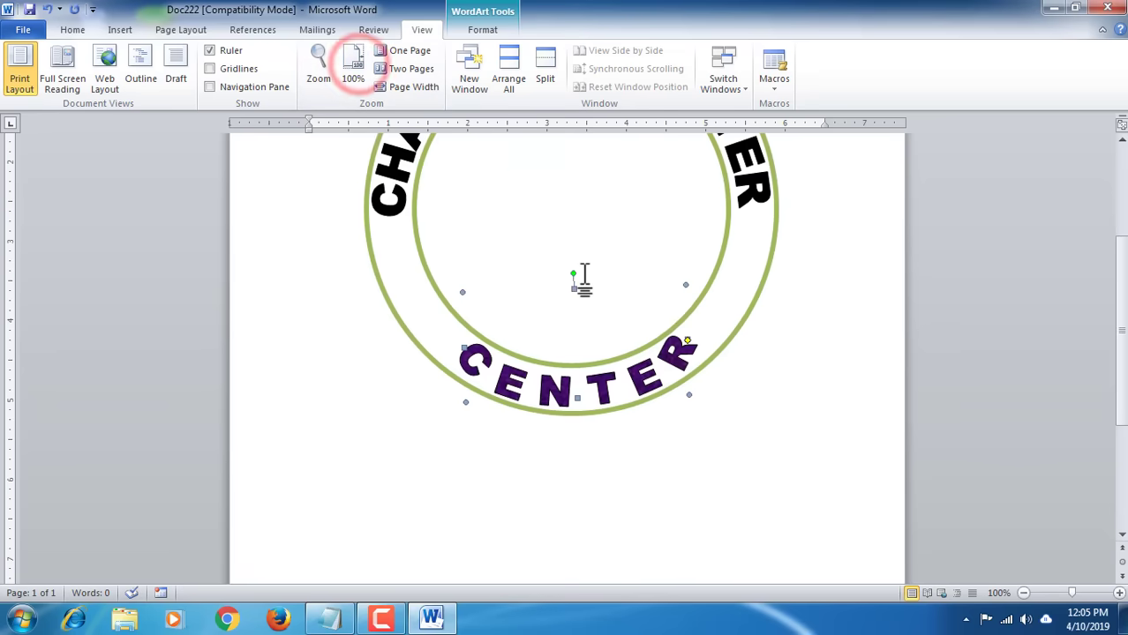
{"action": "left_click", "coordinate": [449, 231]}
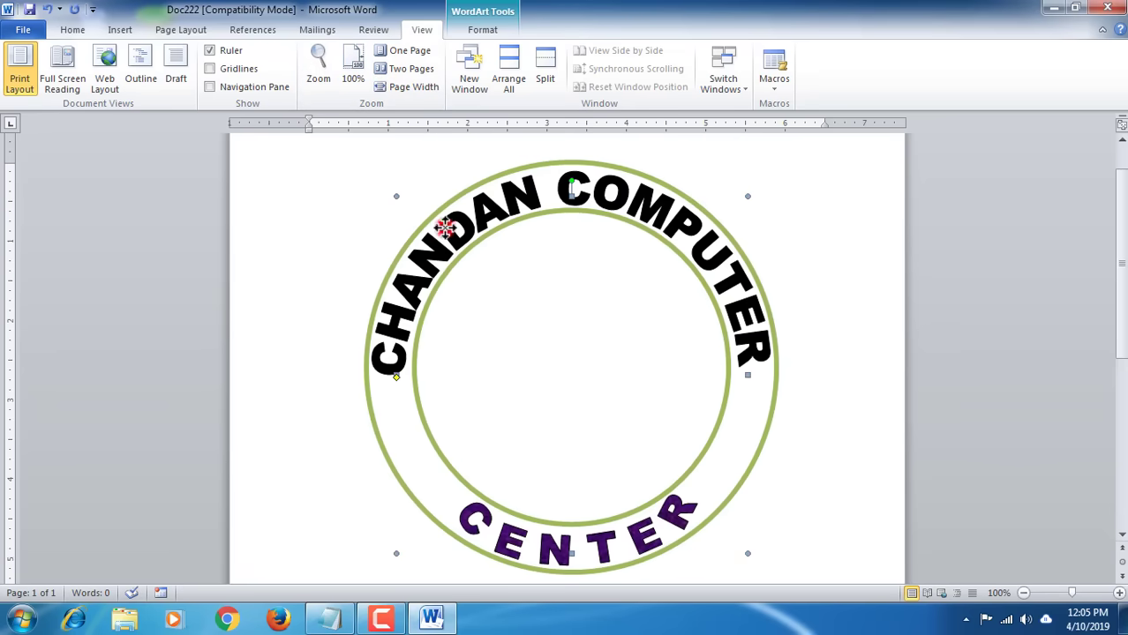
{"action": "left_click", "coordinate": [483, 29]}
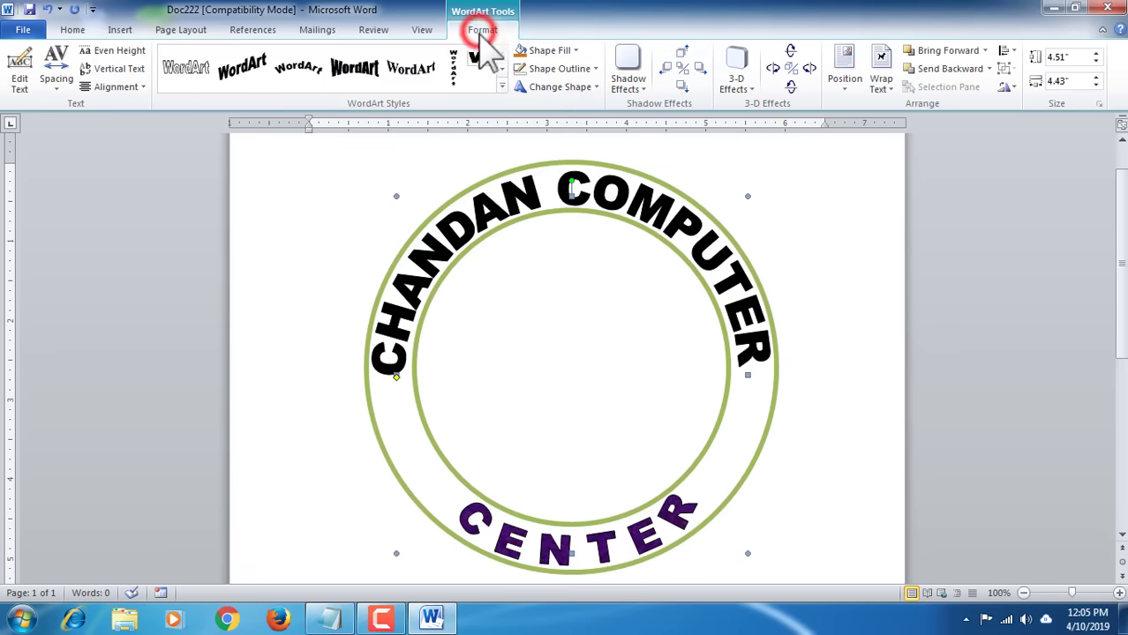
{"action": "left_click", "coordinate": [565, 50]}
{"action": "mouse_move", "coordinate": [597, 263]}
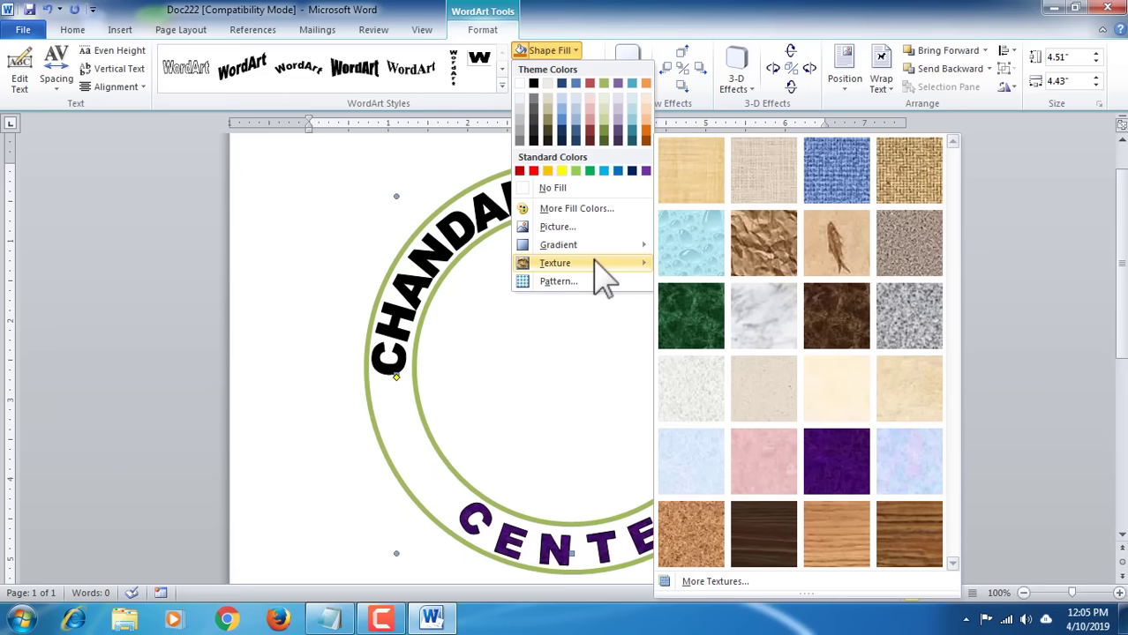
{"action": "left_click", "coordinate": [827, 464]}
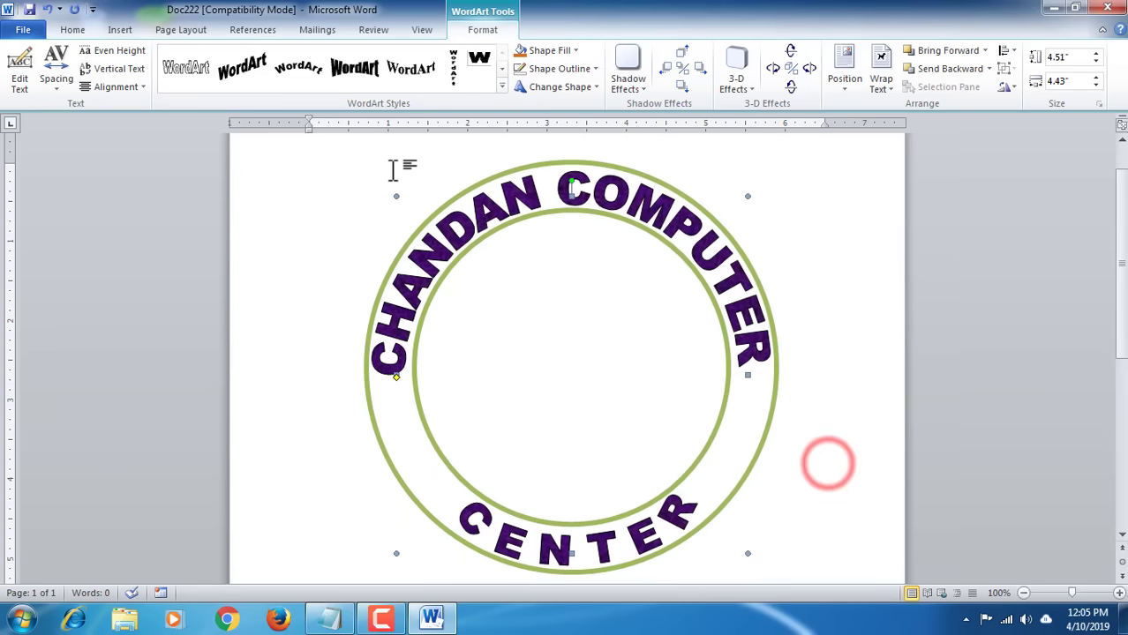
{"action": "left_click", "coordinate": [803, 287]}
Step: Draw a 5-point star about 0.49" high by 0.47" wide on the ring's lower-left band, between the two texts
{"action": "scroll", "coordinate": [735, 434], "scroll_direction": "down", "scroll_amount": 1}
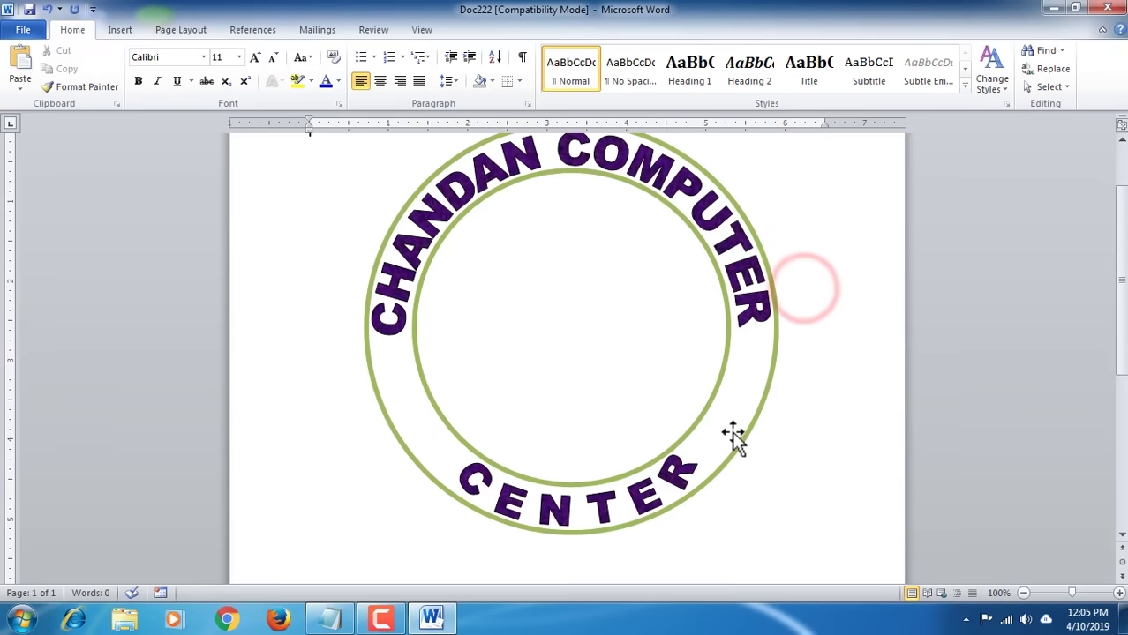
{"action": "left_click", "coordinate": [117, 30]}
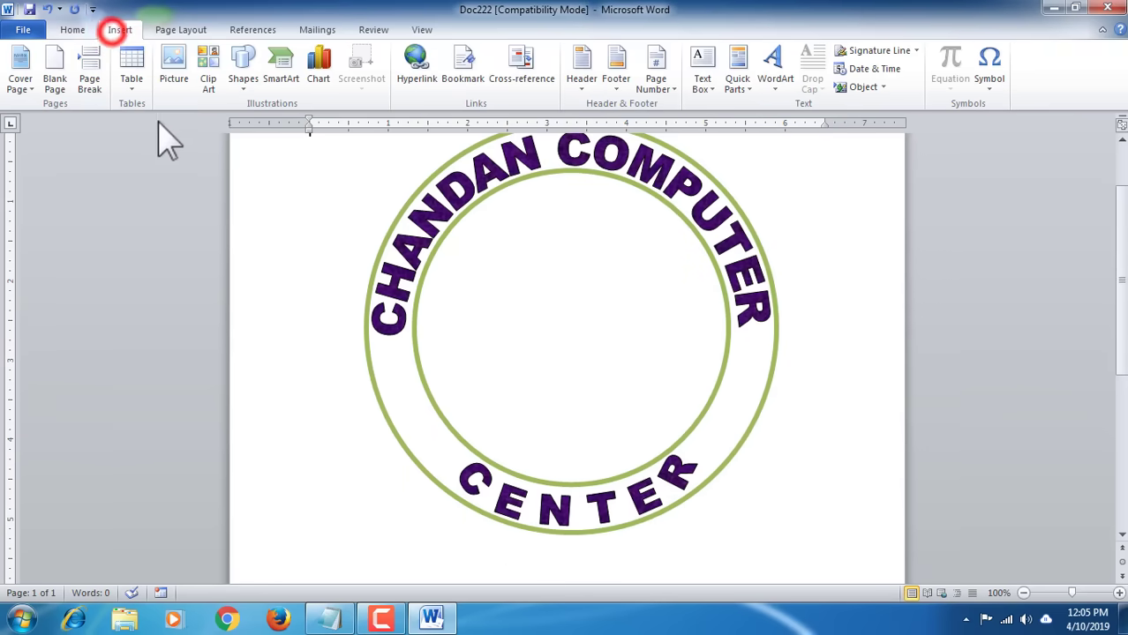
{"action": "left_click", "coordinate": [242, 84]}
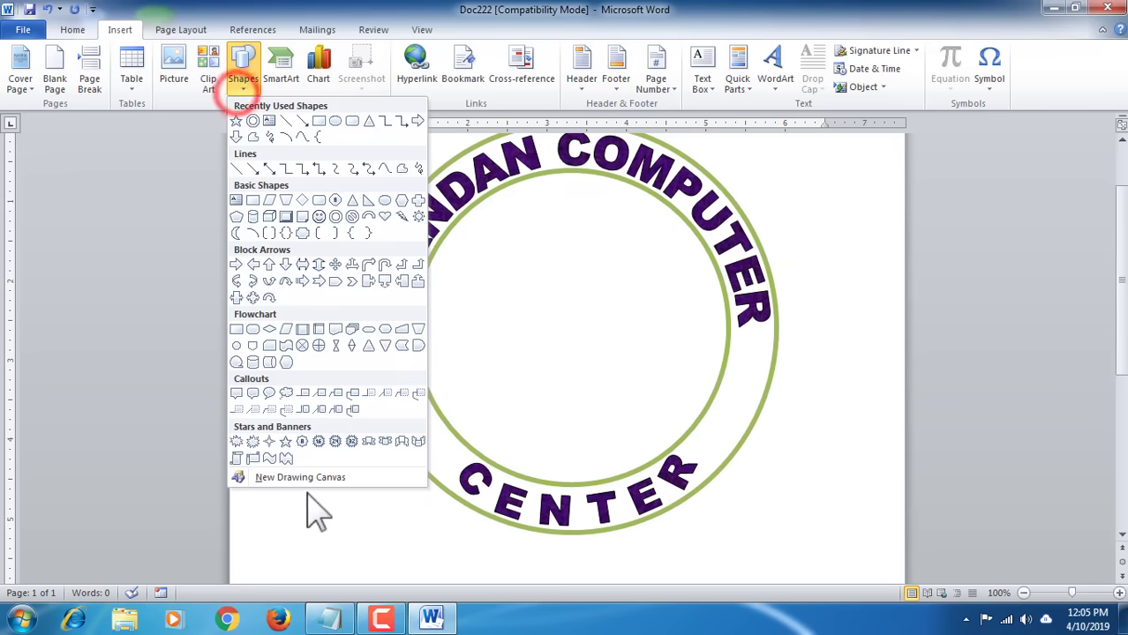
{"action": "left_click", "coordinate": [285, 442]}
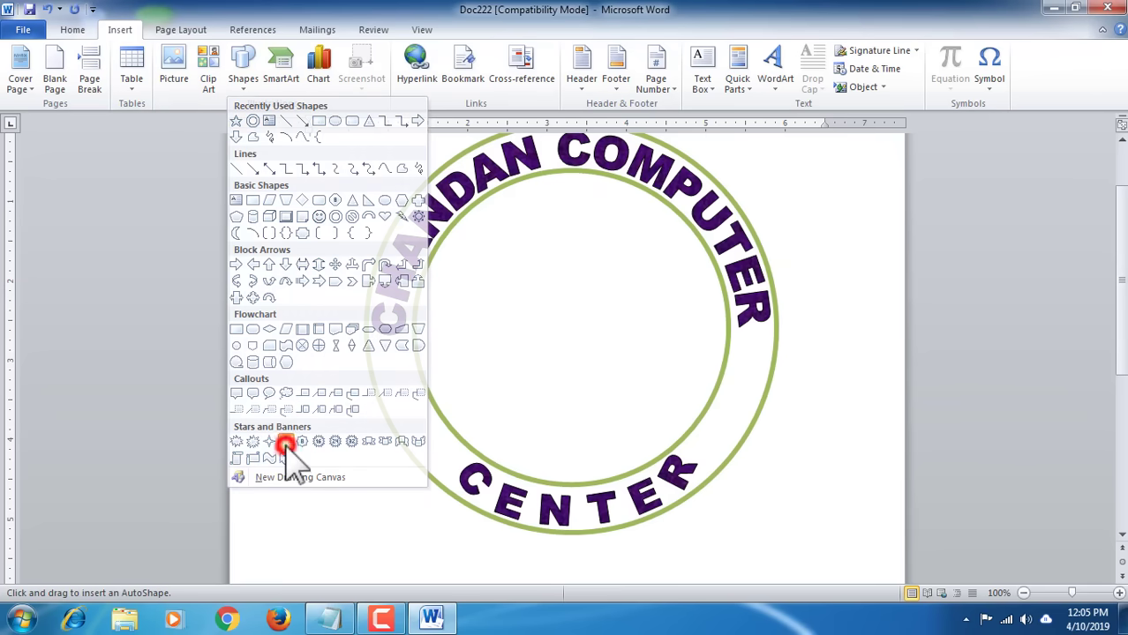
{"action": "left_click_drag", "start_coordinate": [397, 391], "coordinate": [432, 429]}
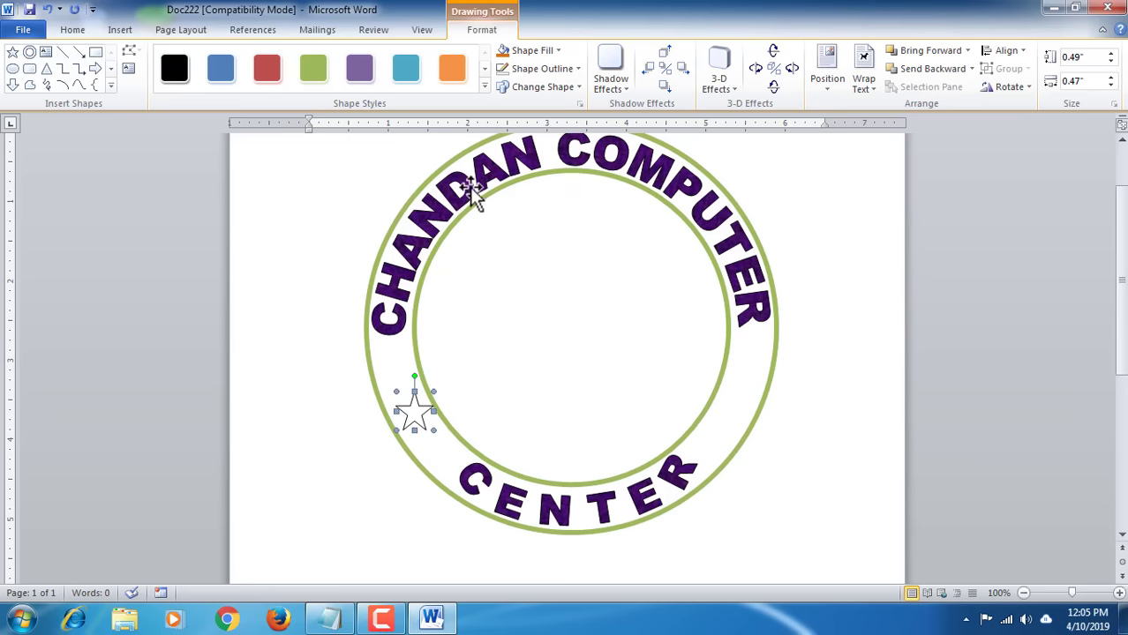
Step: Fill the star with dark orange and remove its outline, keeping it within the ring's lower-left band
{"action": "left_click", "coordinate": [558, 51]}
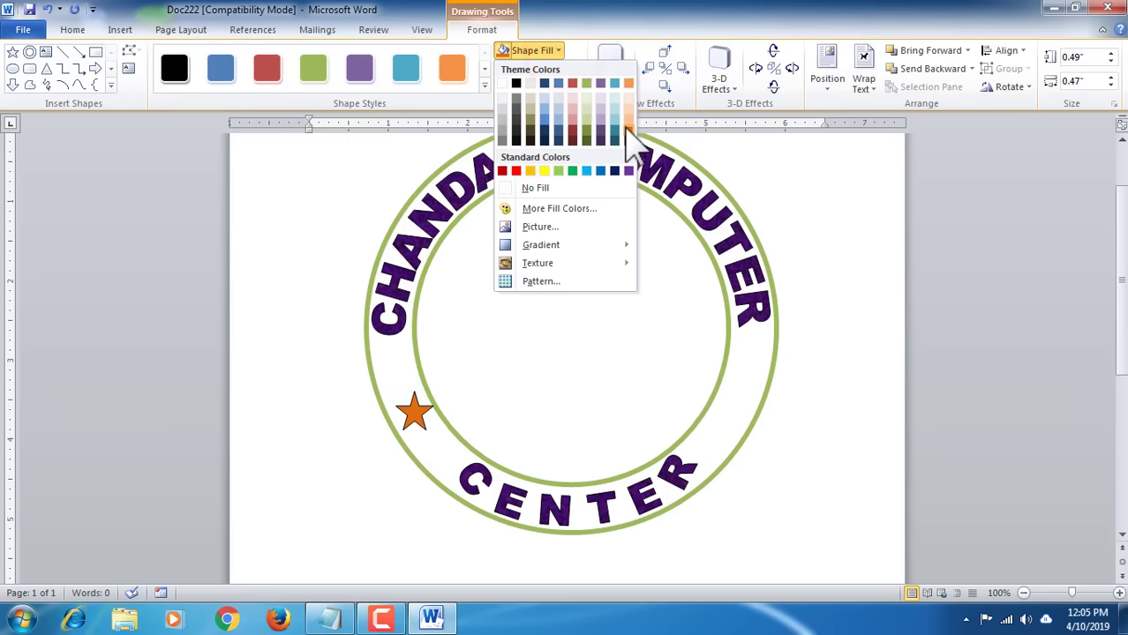
{"action": "left_click", "coordinate": [625, 126]}
{"action": "left_click_drag", "start_coordinate": [416, 399], "coordinate": [406, 401]}
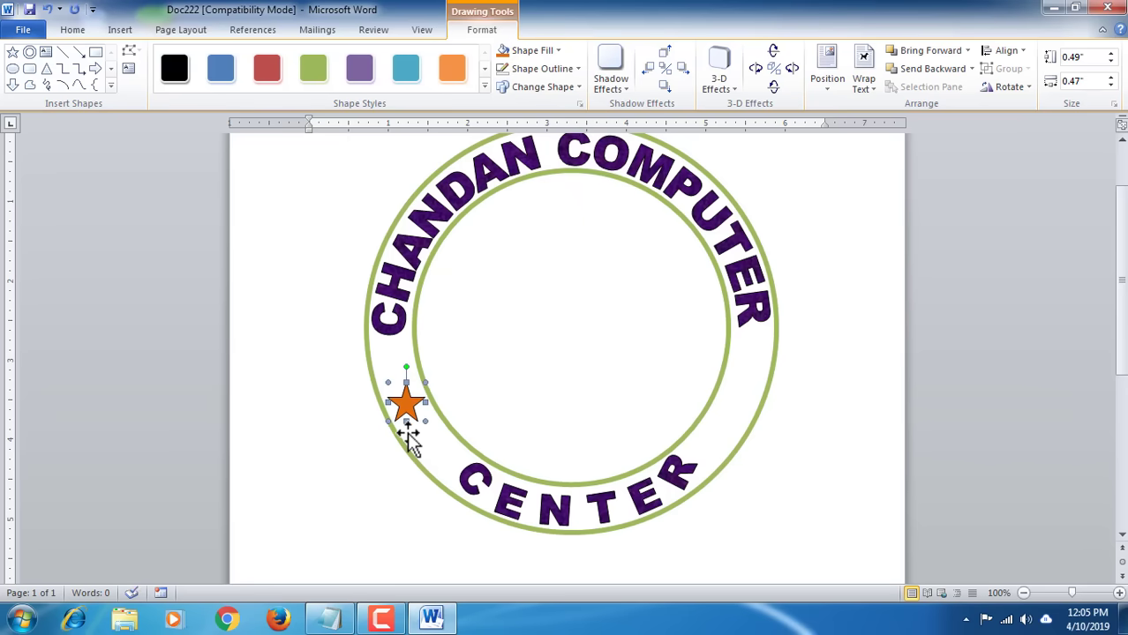
{"action": "left_click", "coordinate": [554, 68]}
{"action": "left_click", "coordinate": [545, 207]}
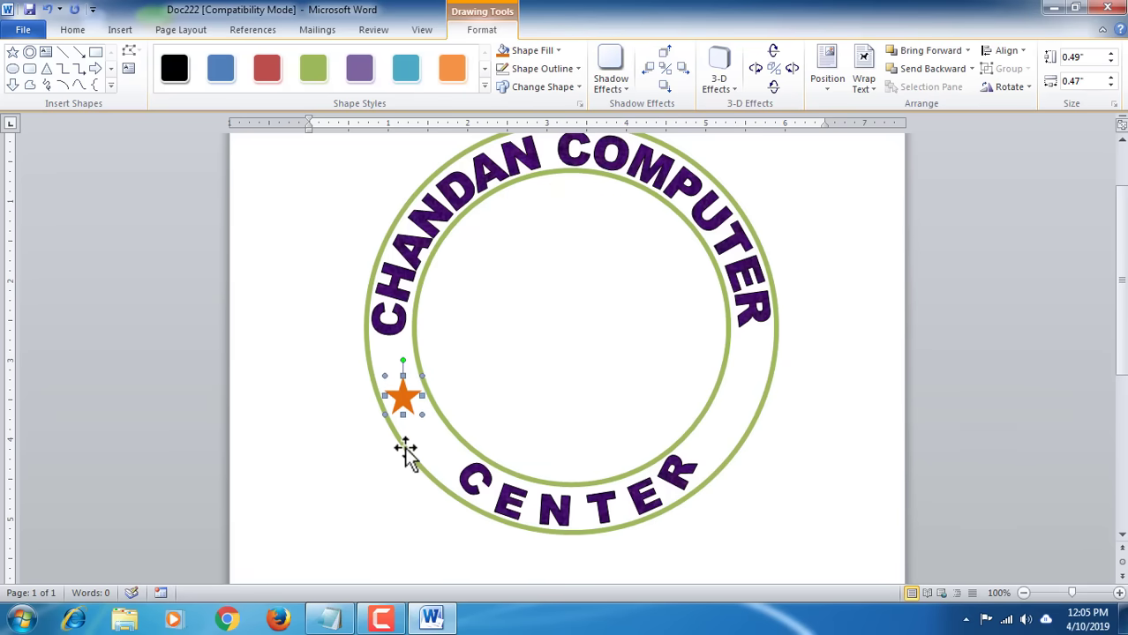
Step: Nudge the star down to center it in the band and place a copy at the mirrored spot on the ring's lower-right band
{"action": "key", "text": "Down"}
{"action": "key", "text": "Down"}
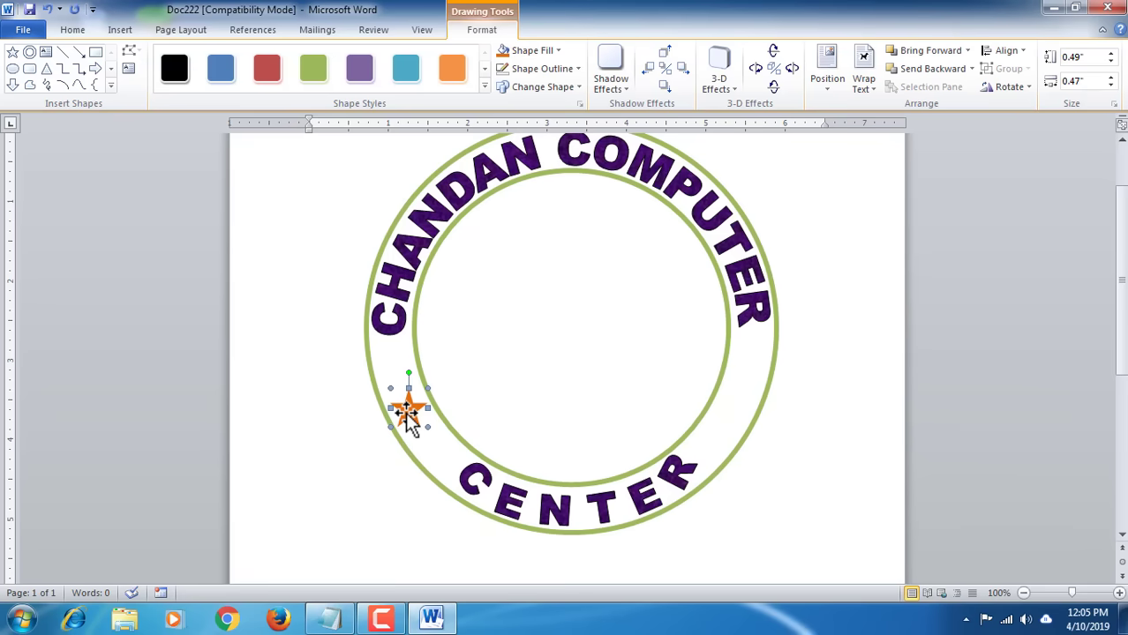
{"action": "left_click_drag", "start_coordinate": [410, 421], "coordinate": [733, 420]}
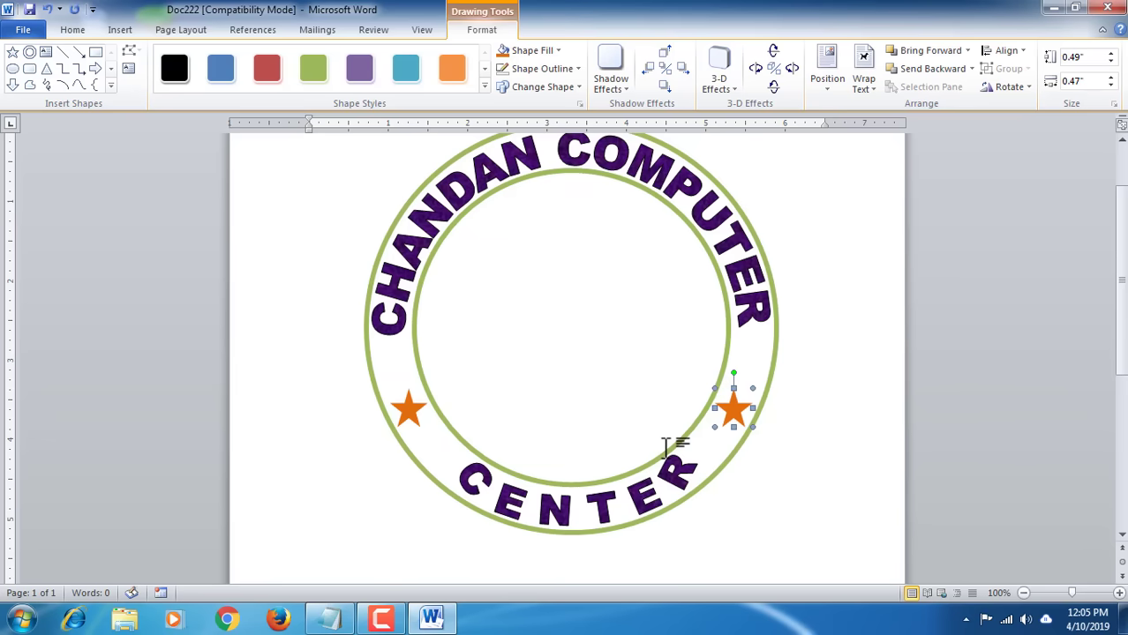
{"action": "left_click", "coordinate": [788, 497]}
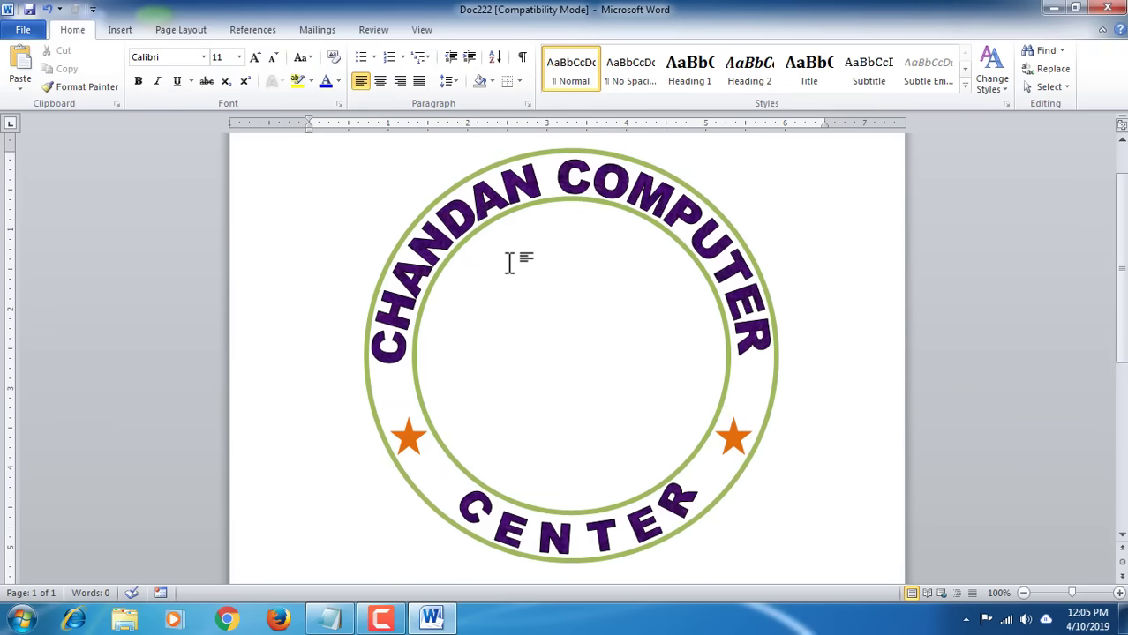
Step: Search the clip art collection for COMPUTER
{"action": "left_click", "coordinate": [132, 33]}
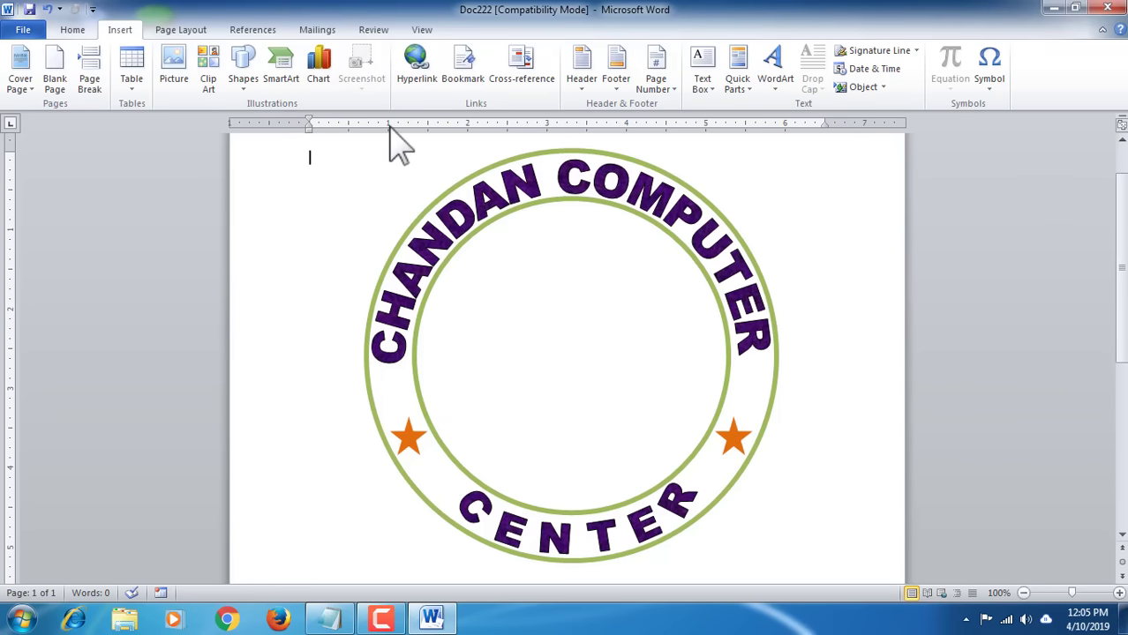
{"action": "left_click", "coordinate": [213, 71]}
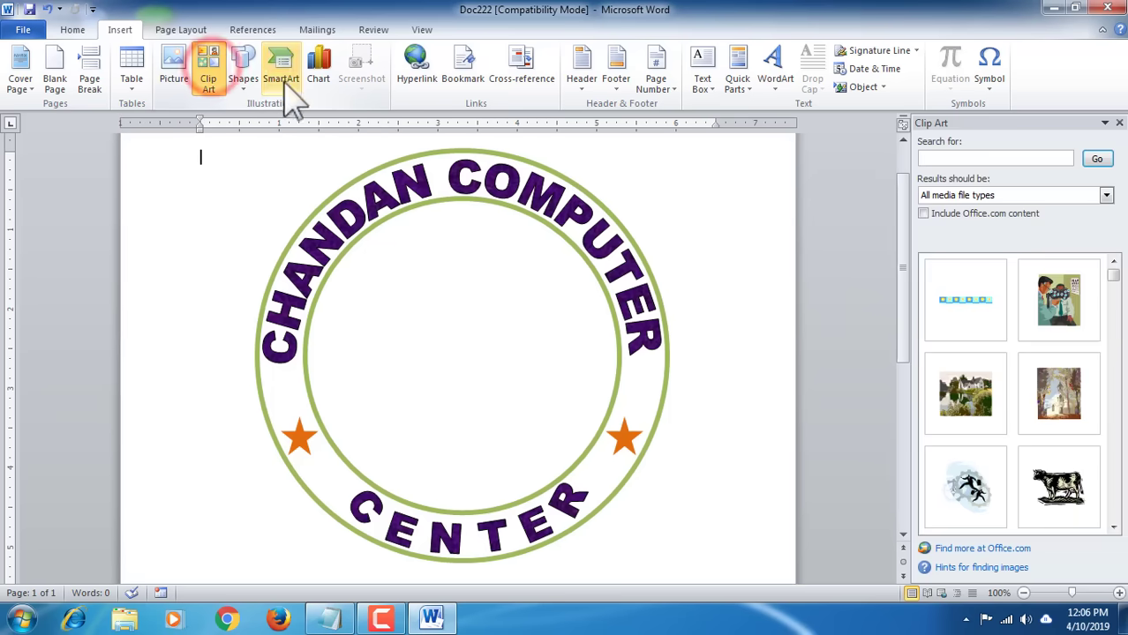
{"action": "left_click", "coordinate": [977, 158]}
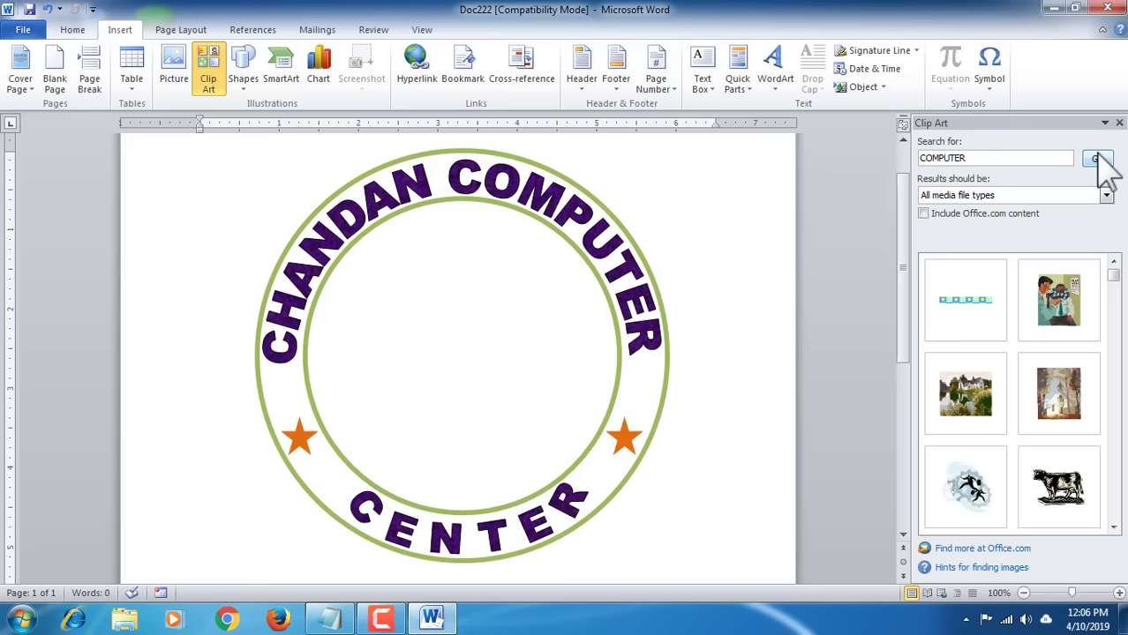
{"action": "type", "text": "COMPUTER"}
{"action": "left_click", "coordinate": [1097, 159]}
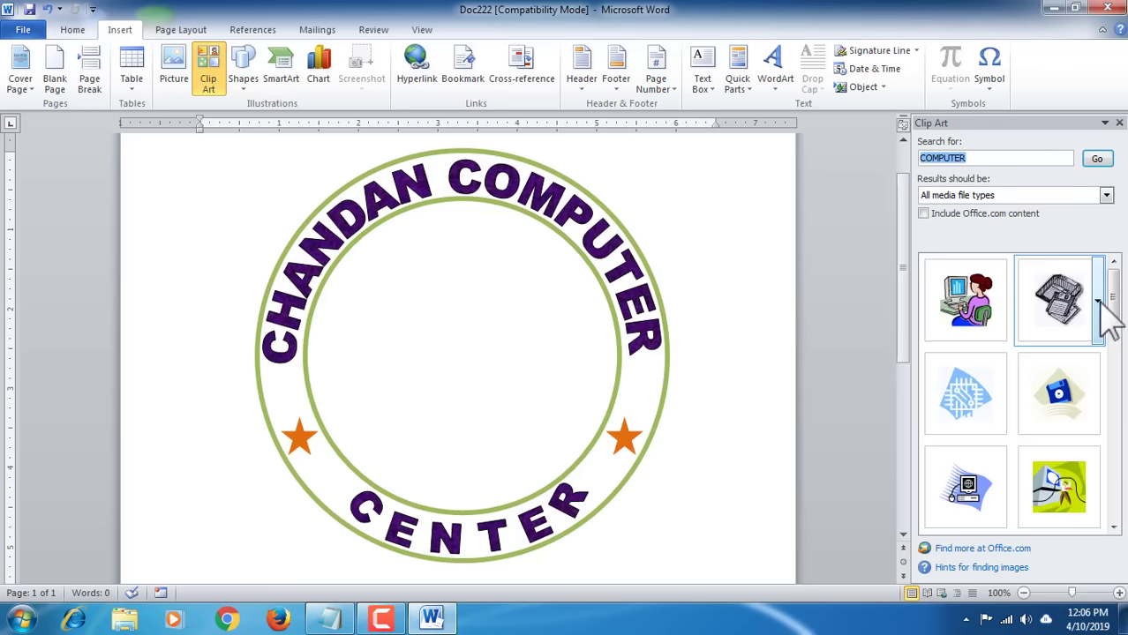
Step: Insert the clip art of a woman working at a computer and open its picture formatting options
{"action": "mouse_move", "coordinate": [1116, 309]}
{"action": "left_mouse_down"}
{"action": "mouse_move", "coordinate": [1113, 446]}
{"action": "mouse_move", "coordinate": [1116, 304]}
{"action": "left_mouse_up"}
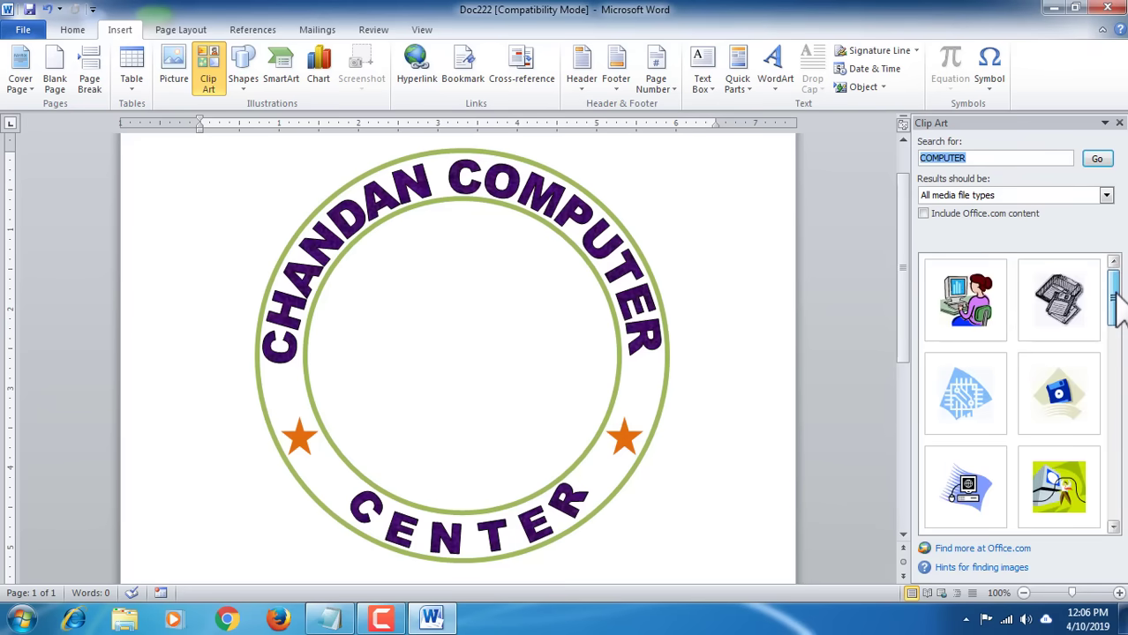
{"action": "left_click", "coordinate": [986, 309]}
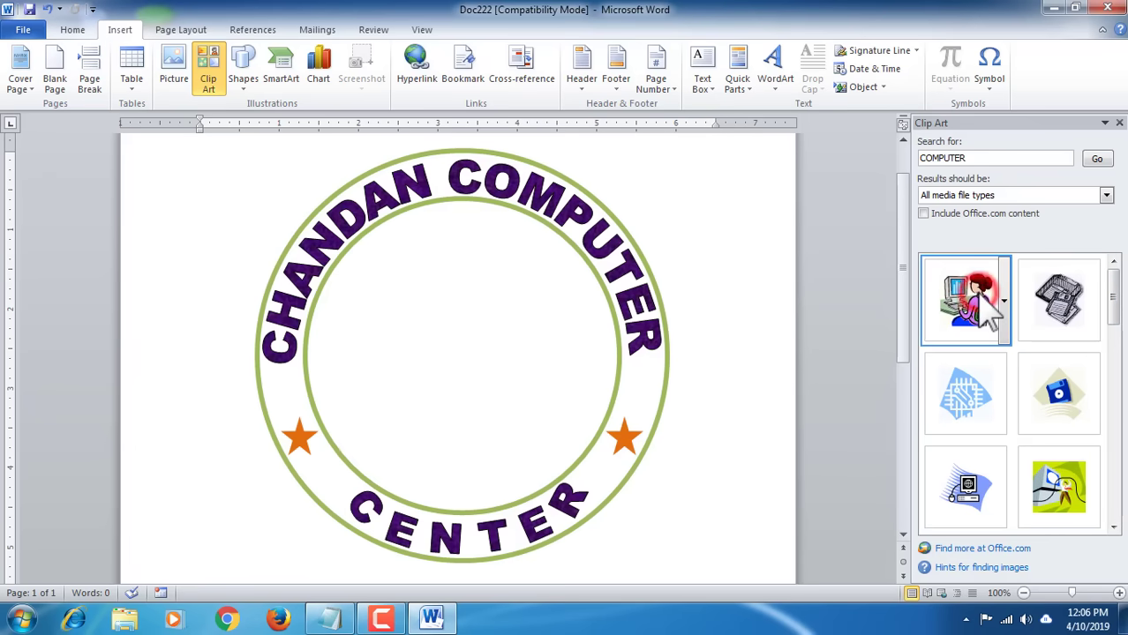
{"action": "left_click_drag", "start_coordinate": [987, 309], "coordinate": [507, 316]}
{"action": "double_click", "coordinate": [252, 252]}
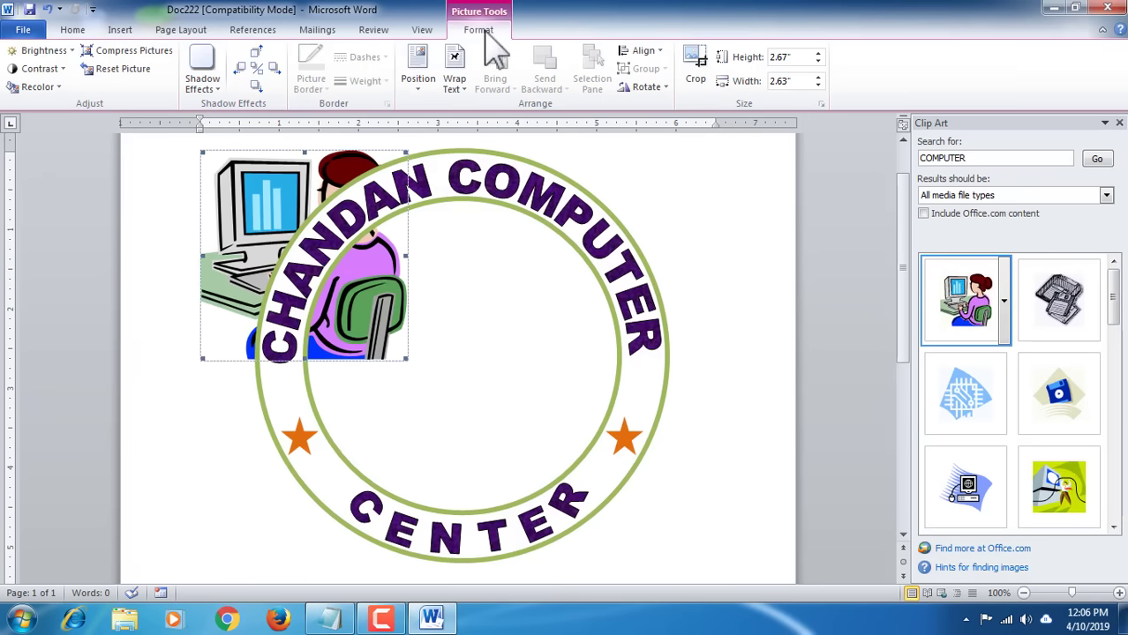
Step: Set the clip art's text wrapping to In Front of Text, center it inside the inner ring and enlarge it to about 2.9" by 2.85"
{"action": "left_click", "coordinate": [456, 88]}
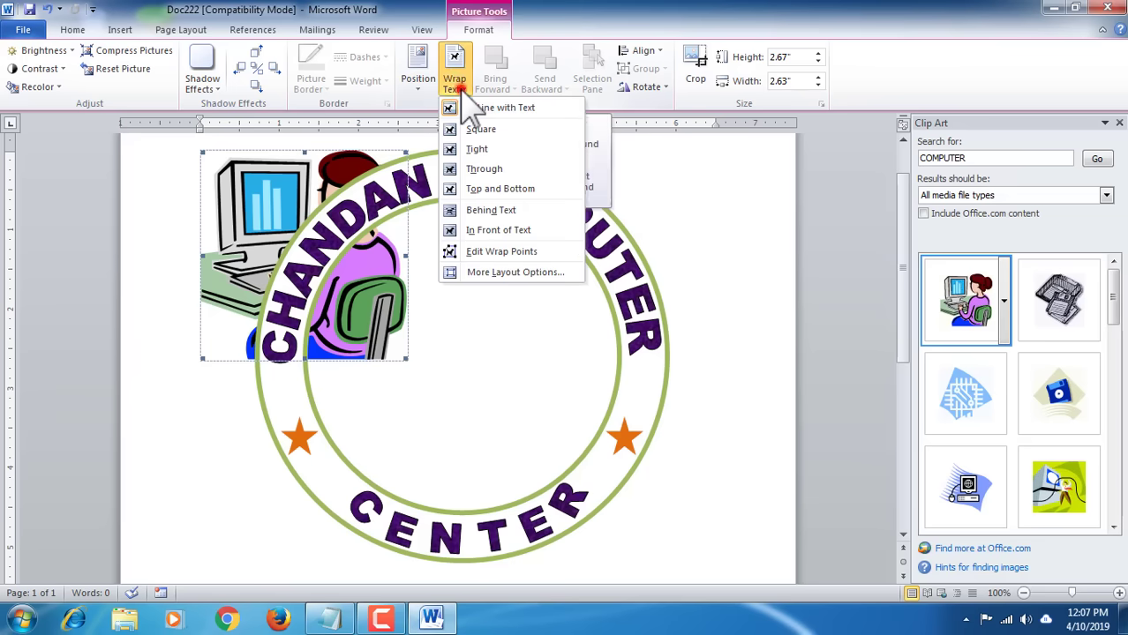
{"action": "left_click", "coordinate": [466, 225]}
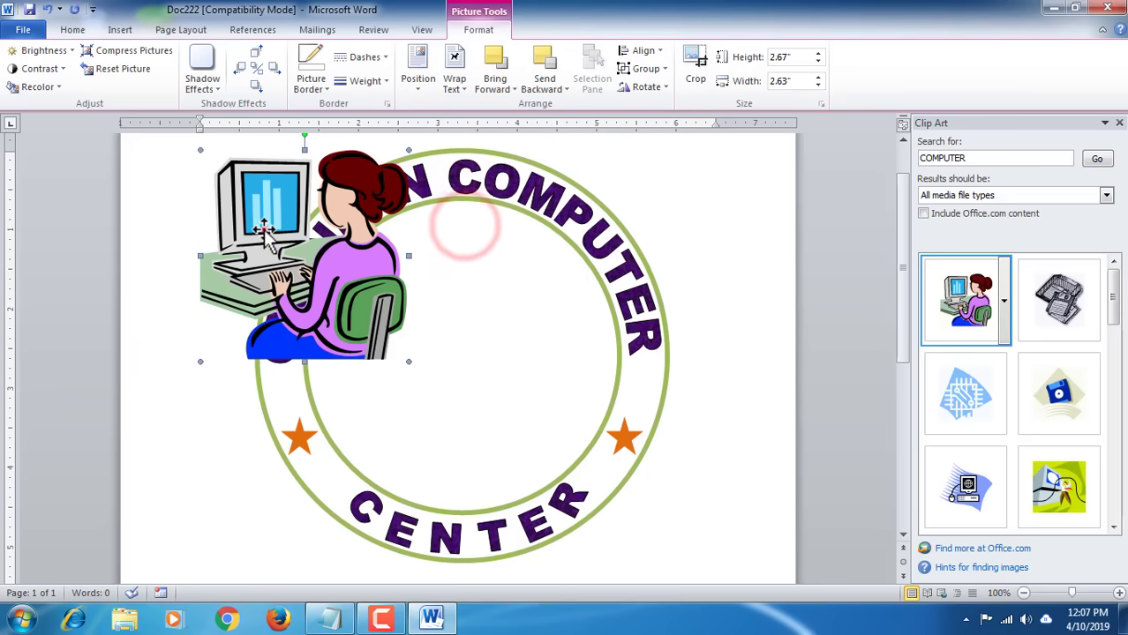
{"action": "left_click_drag", "start_coordinate": [264, 229], "coordinate": [409, 319]}
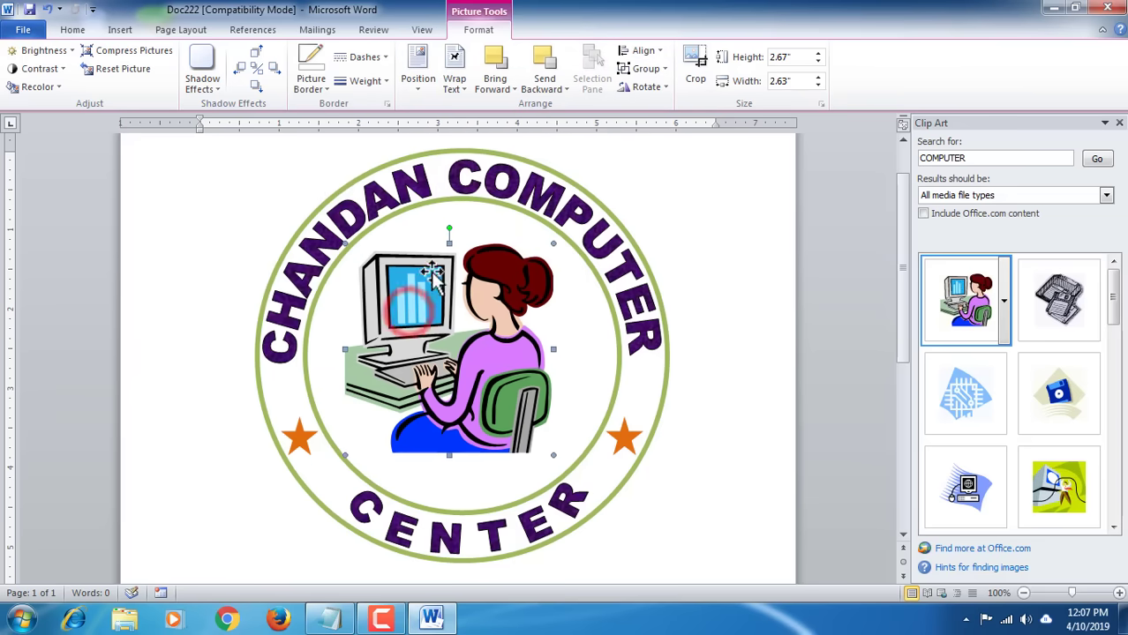
{"action": "mouse_move", "coordinate": [557, 457]}
{"action": "left_mouse_down"}
{"action": "mouse_move", "coordinate": [571, 474]}
{"action": "mouse_move", "coordinate": [538, 455]}
{"action": "left_mouse_up"}
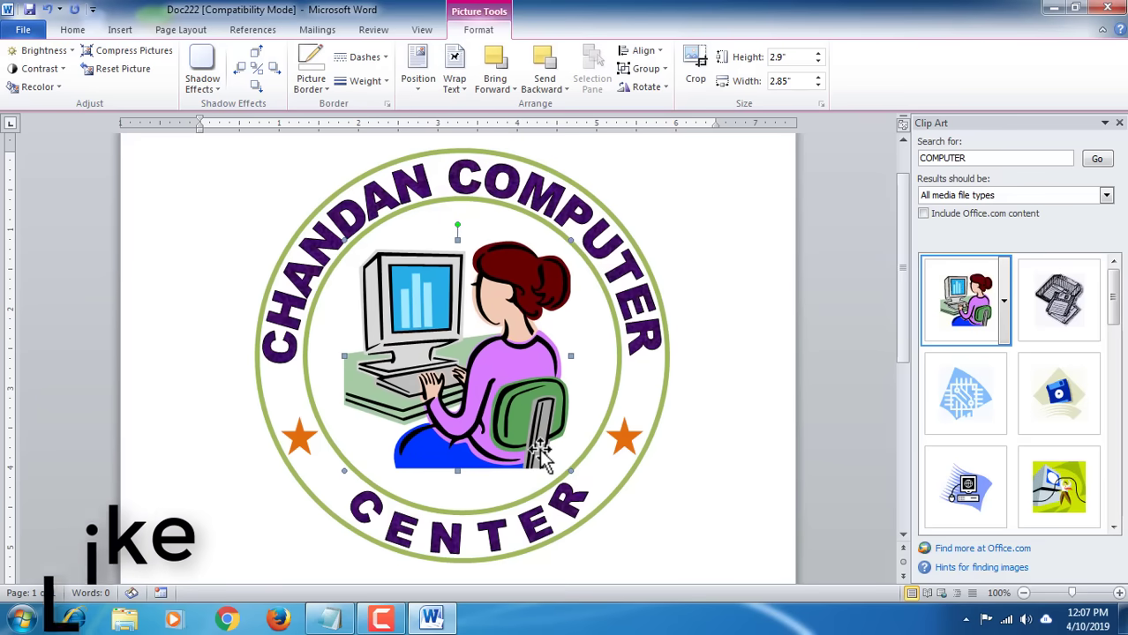
{"action": "left_click", "coordinate": [700, 390]}
Step: Draw a Curved Down Ribbon about 6.82" wide and 1" high just below the ring
{"action": "left_click_drag", "start_coordinate": [909, 232], "coordinate": [900, 311]}
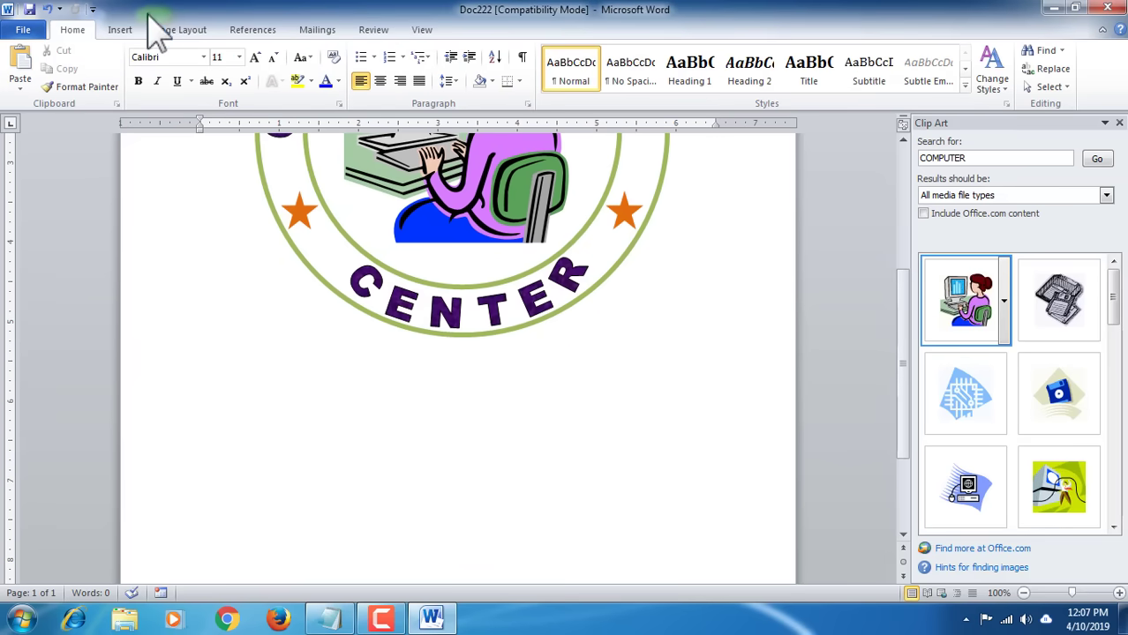
{"action": "left_click", "coordinate": [122, 29]}
{"action": "left_click", "coordinate": [241, 84]}
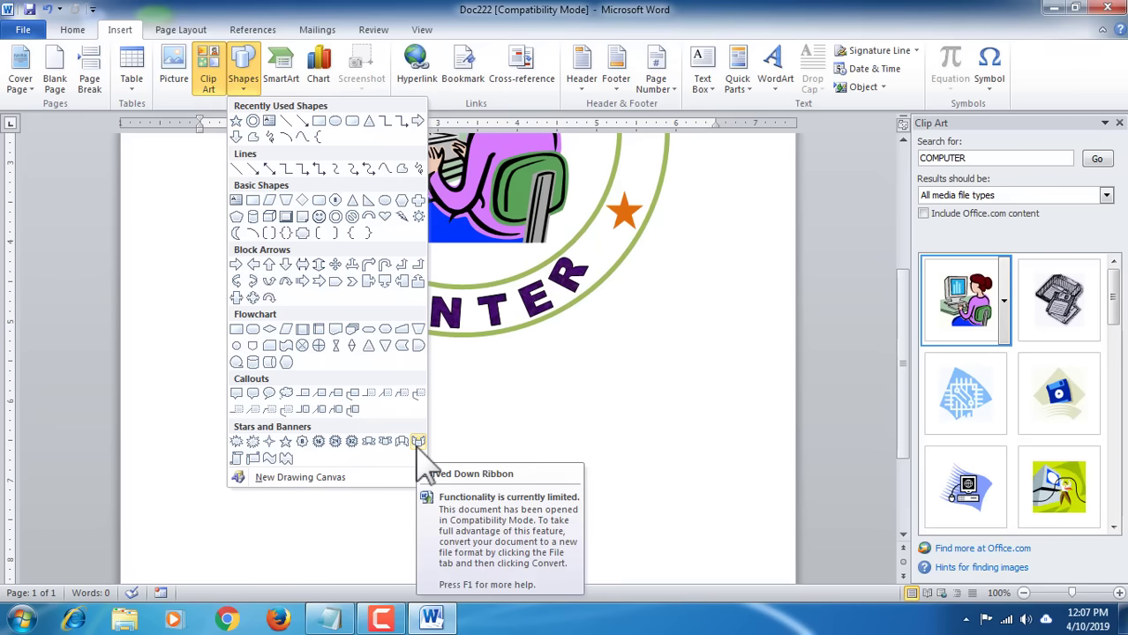
{"action": "left_click", "coordinate": [418, 441]}
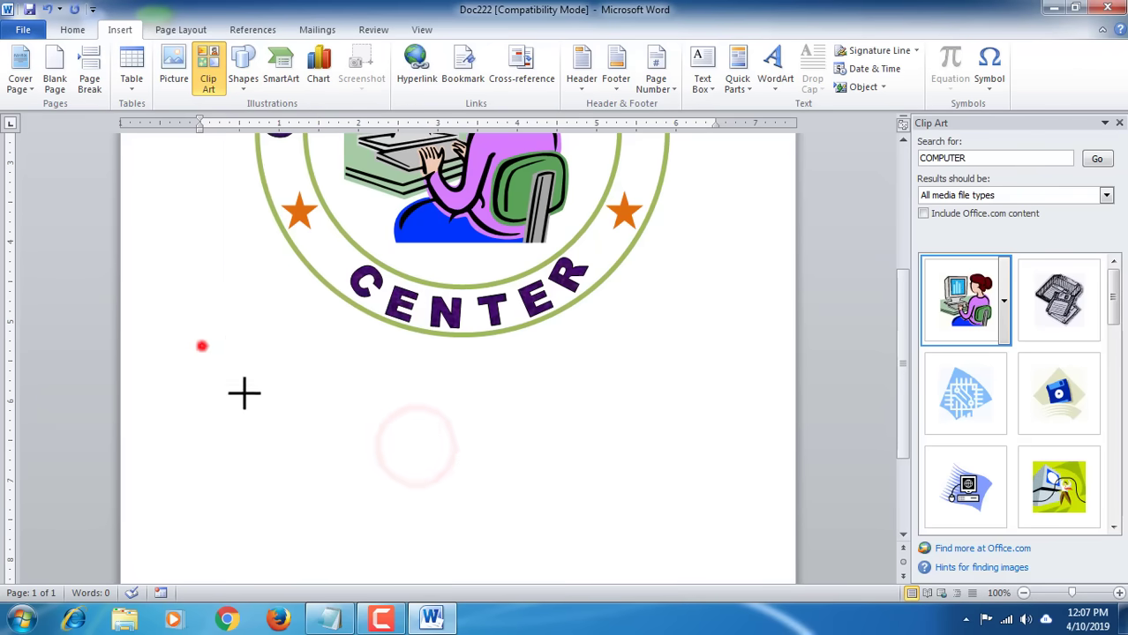
{"action": "mouse_move", "coordinate": [624, 456]}
{"action": "left_mouse_down"}
{"action": "mouse_move", "coordinate": [735, 466]}
{"action": "mouse_move", "coordinate": [743, 426]}
{"action": "left_mouse_up"}
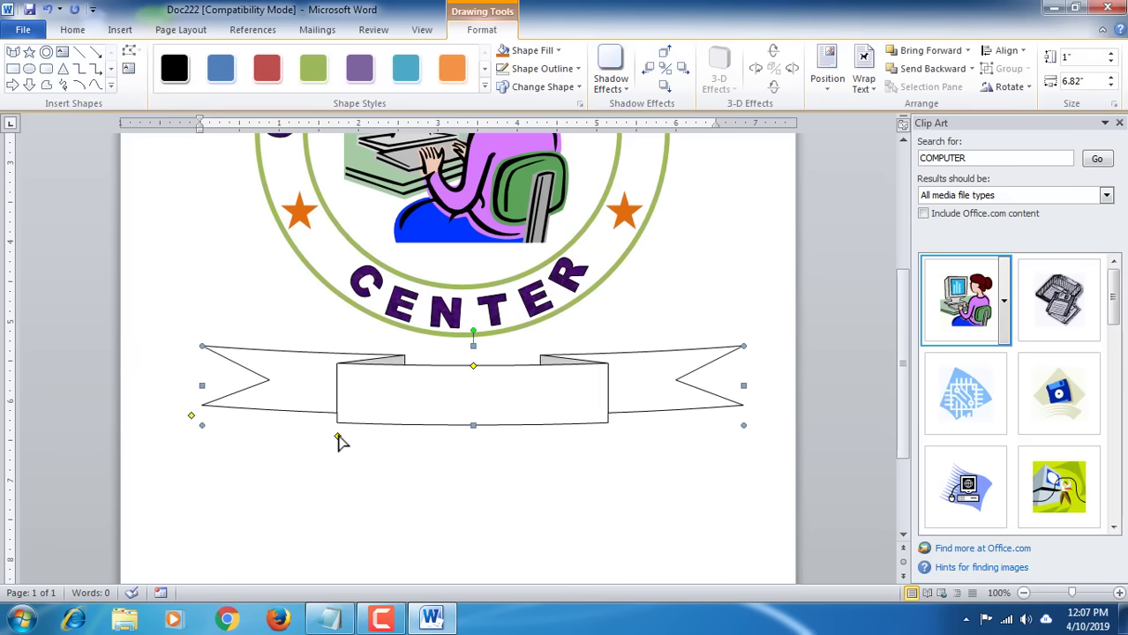
Step: Reshape the ribbon with a wider center panel and slimmer bands with deeper folds, and move it up toward the ring
{"action": "left_click_drag", "start_coordinate": [338, 438], "coordinate": [284, 434]}
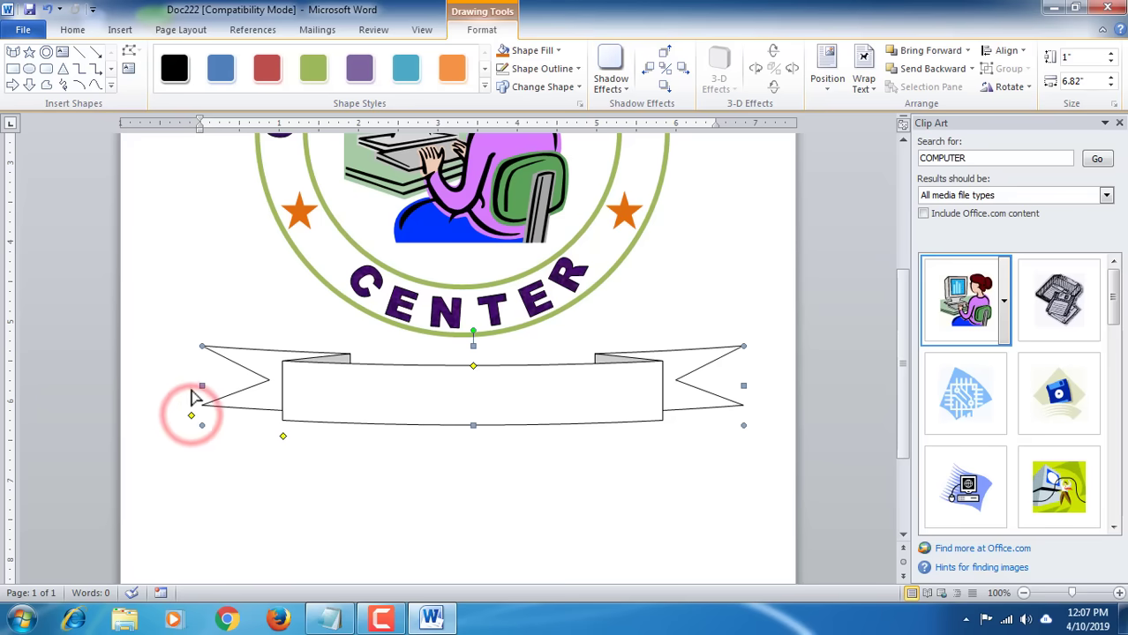
{"action": "left_click_drag", "start_coordinate": [245, 410], "coordinate": [128, 412]}
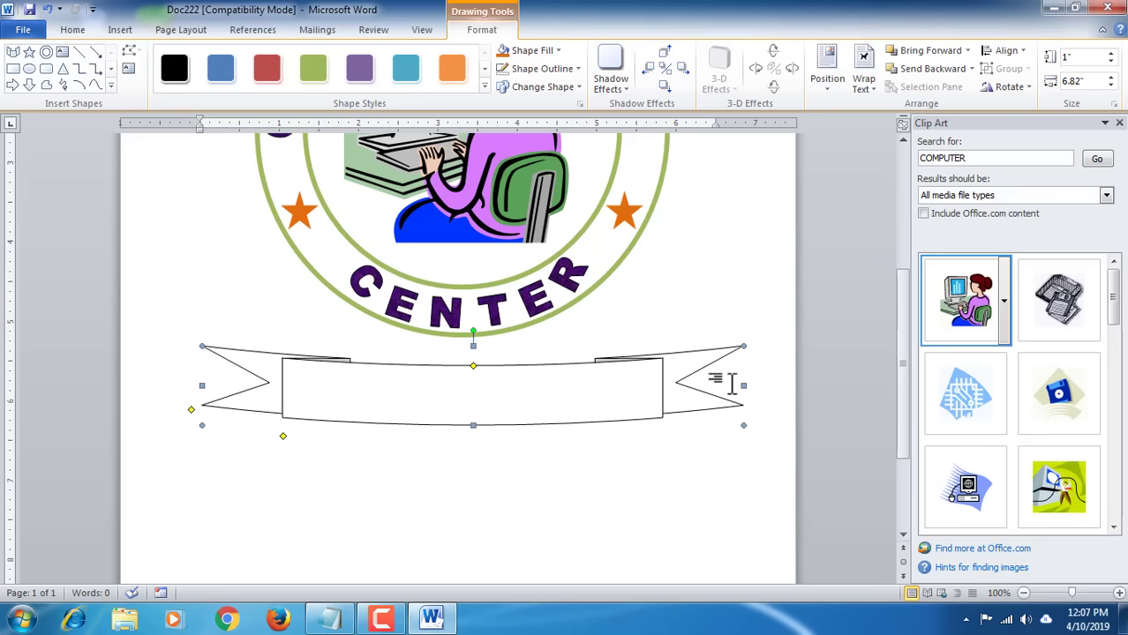
{"action": "left_click_drag", "start_coordinate": [474, 366], "coordinate": [514, 376]}
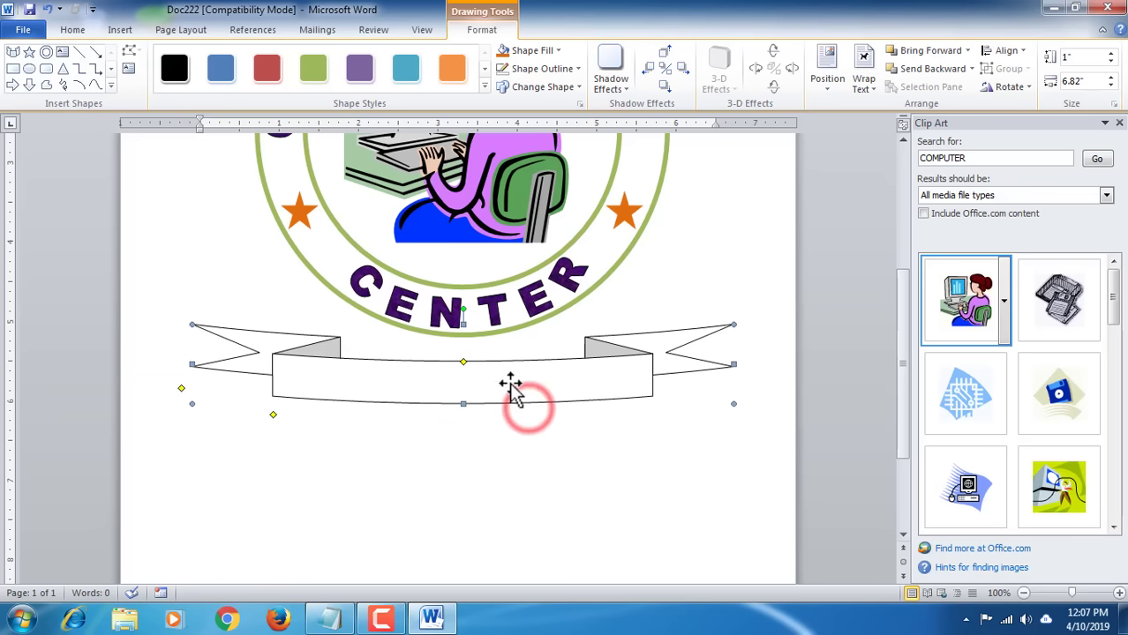
Step: Widen the ribbon on both sides to about 7.42" and nudge it up so it sits centered against the ring's bottom edge
{"action": "left_click_drag", "start_coordinate": [734, 364], "coordinate": [759, 364]}
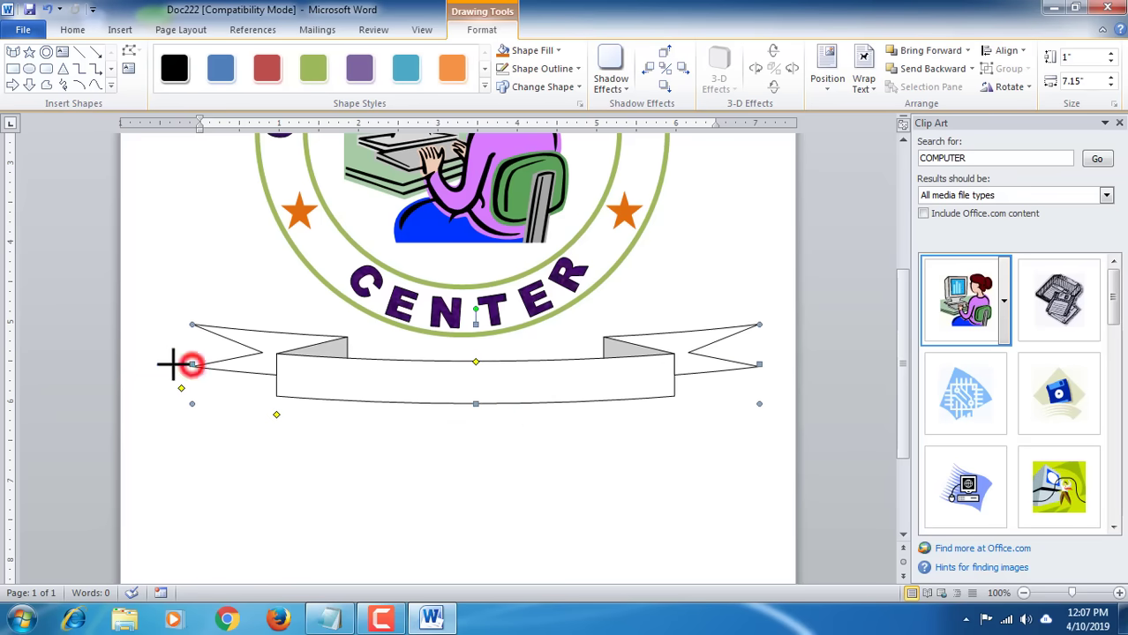
{"action": "left_click_drag", "start_coordinate": [191, 363], "coordinate": [171, 364]}
{"action": "left_click_drag", "start_coordinate": [472, 385], "coordinate": [467, 380]}
{"action": "key", "text": "Up"}
{"action": "key", "text": "Up"}
{"action": "key", "text": "Up"}
{"action": "key", "text": "Up"}
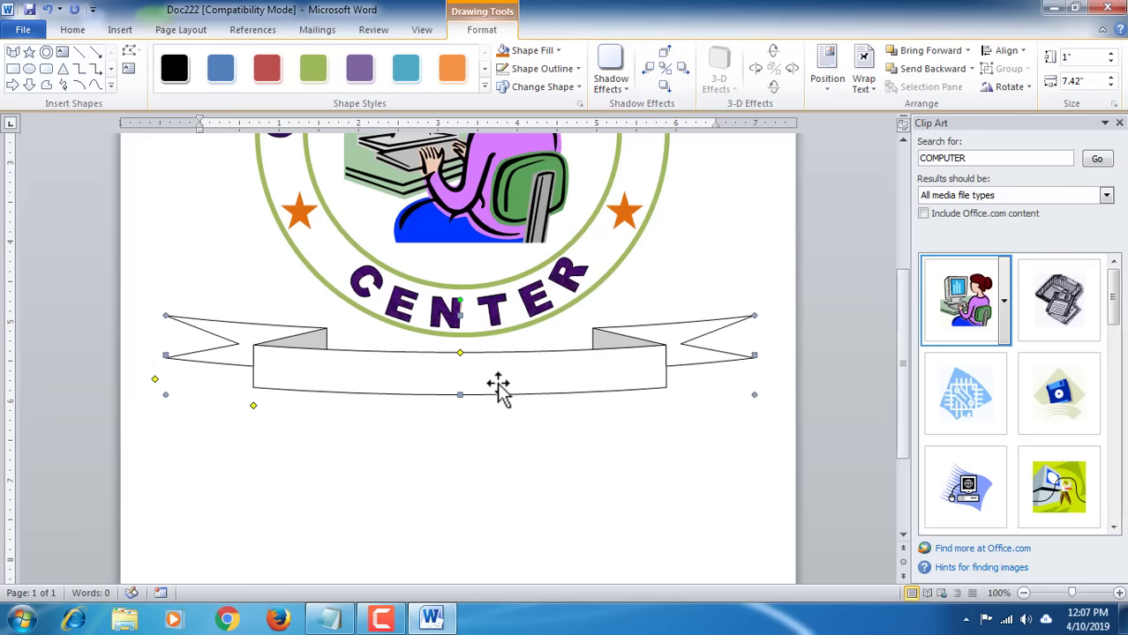
{"action": "left_click", "coordinate": [507, 452]}
Step: Apply the black shape style with the white border and shadow to the ribbon beneath the ring
{"action": "scroll", "coordinate": [506, 449], "scroll_direction": "down", "scroll_amount": 2}
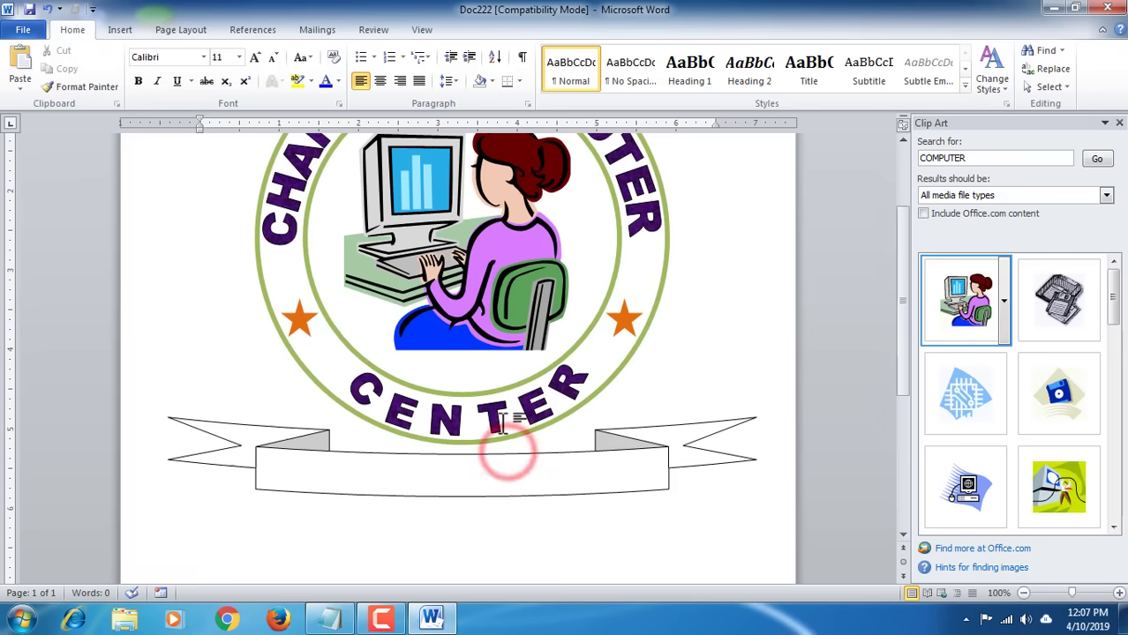
{"action": "left_click", "coordinate": [494, 477]}
{"action": "left_click", "coordinate": [482, 30]}
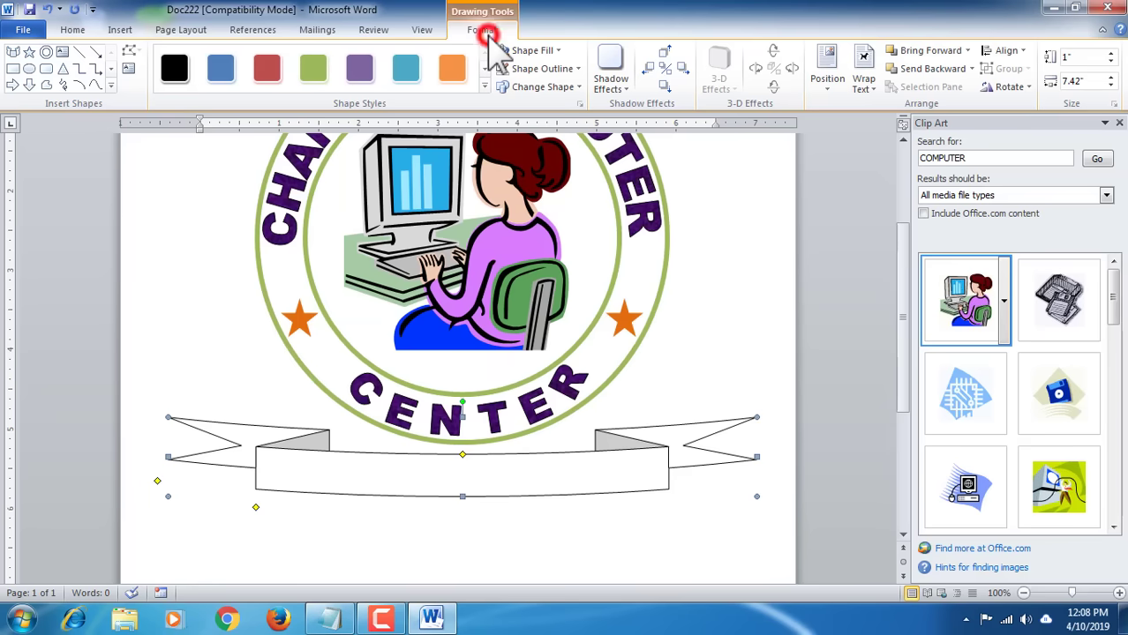
{"action": "left_click", "coordinate": [177, 79]}
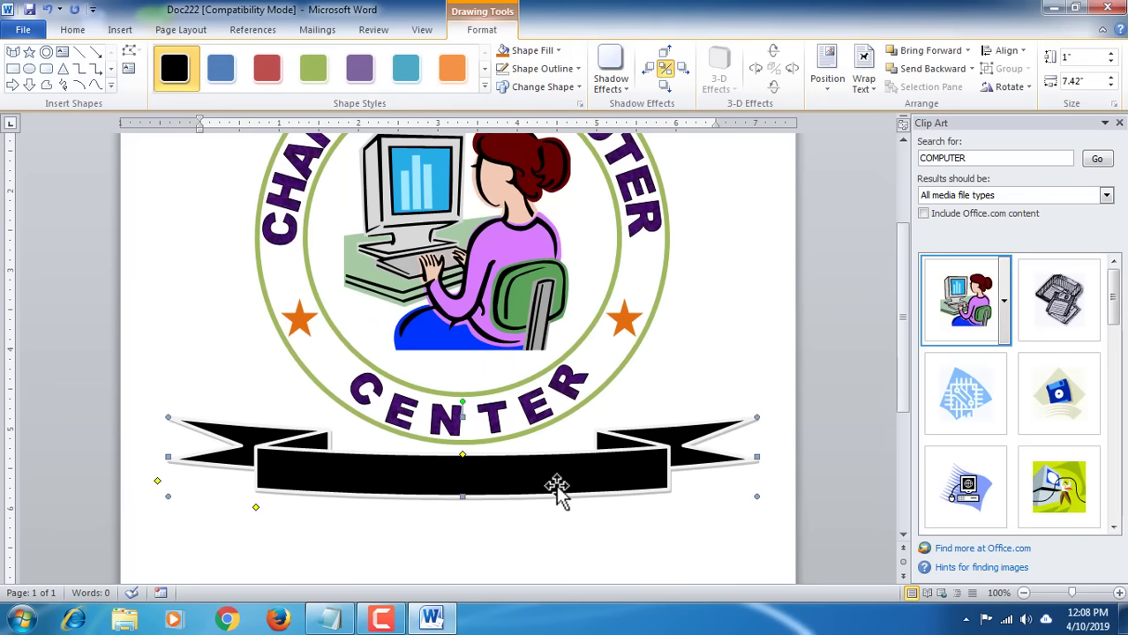
{"action": "left_click_drag", "start_coordinate": [556, 486], "coordinate": [557, 482]}
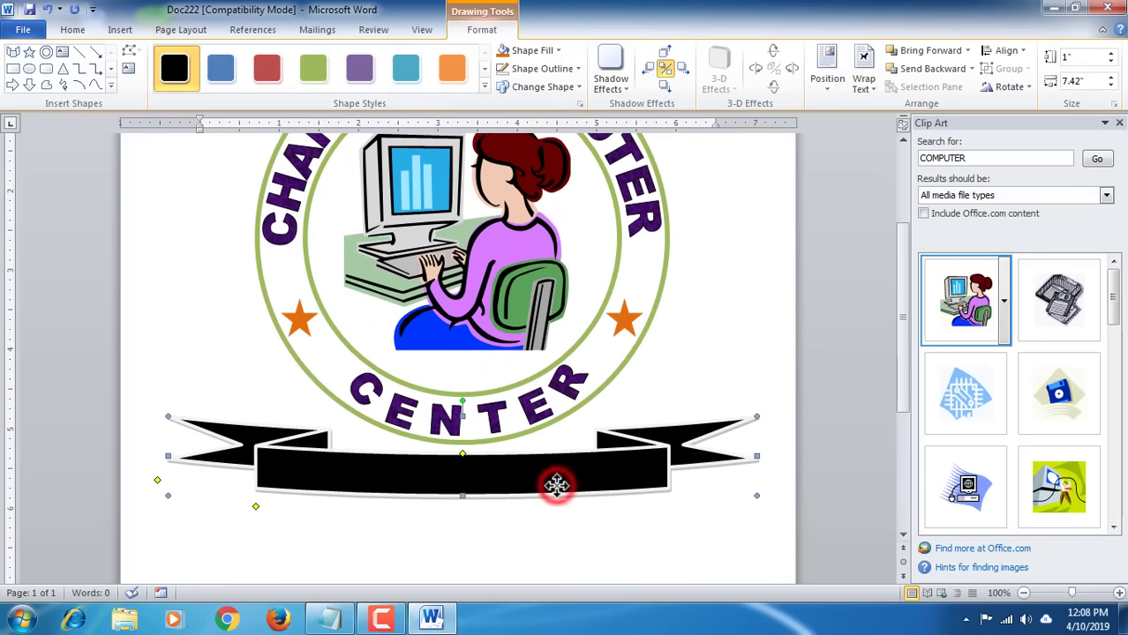
{"action": "left_click", "coordinate": [467, 545]}
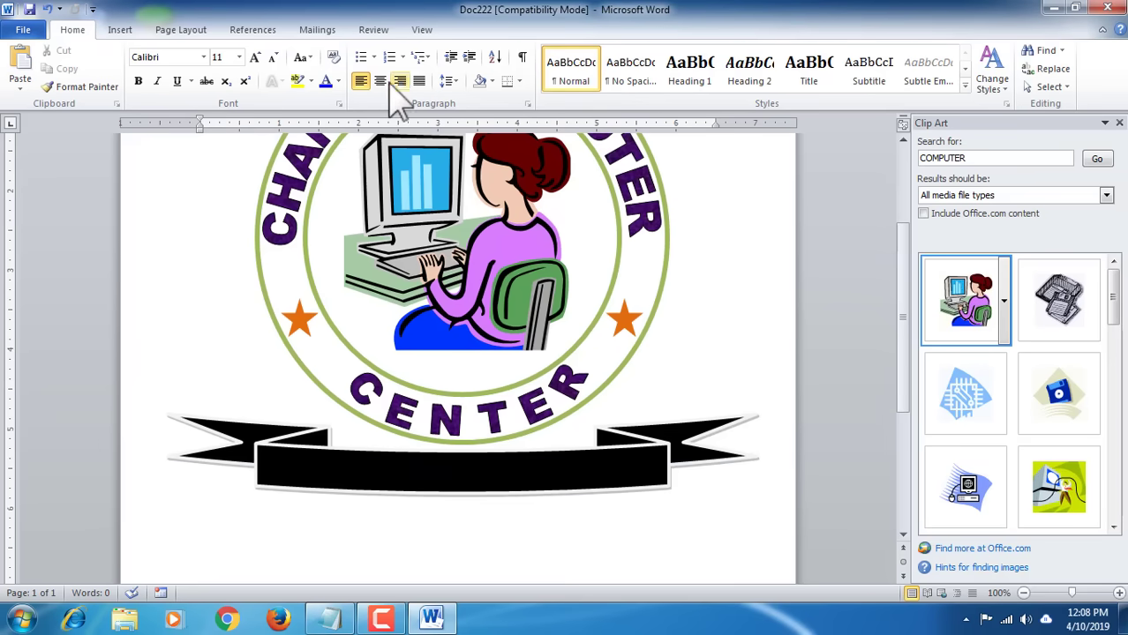
Step: Insert WordArt in the first plain outline style with the text EDUCATION in Arial Black, size 36
{"action": "left_click", "coordinate": [120, 30]}
{"action": "left_click", "coordinate": [775, 63]}
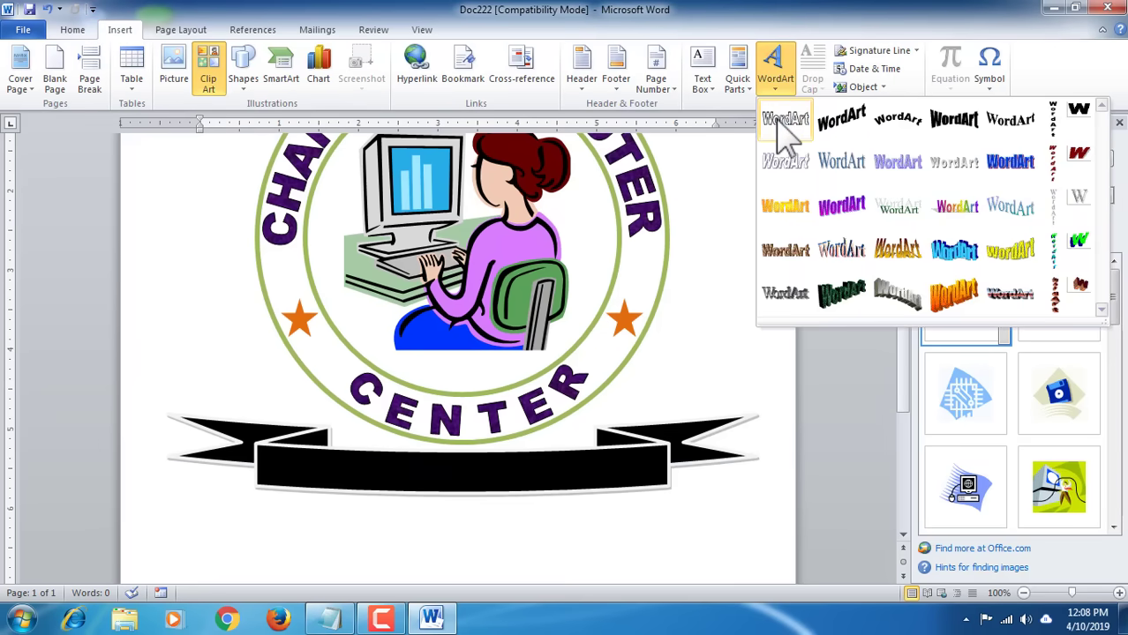
{"action": "left_click", "coordinate": [780, 121]}
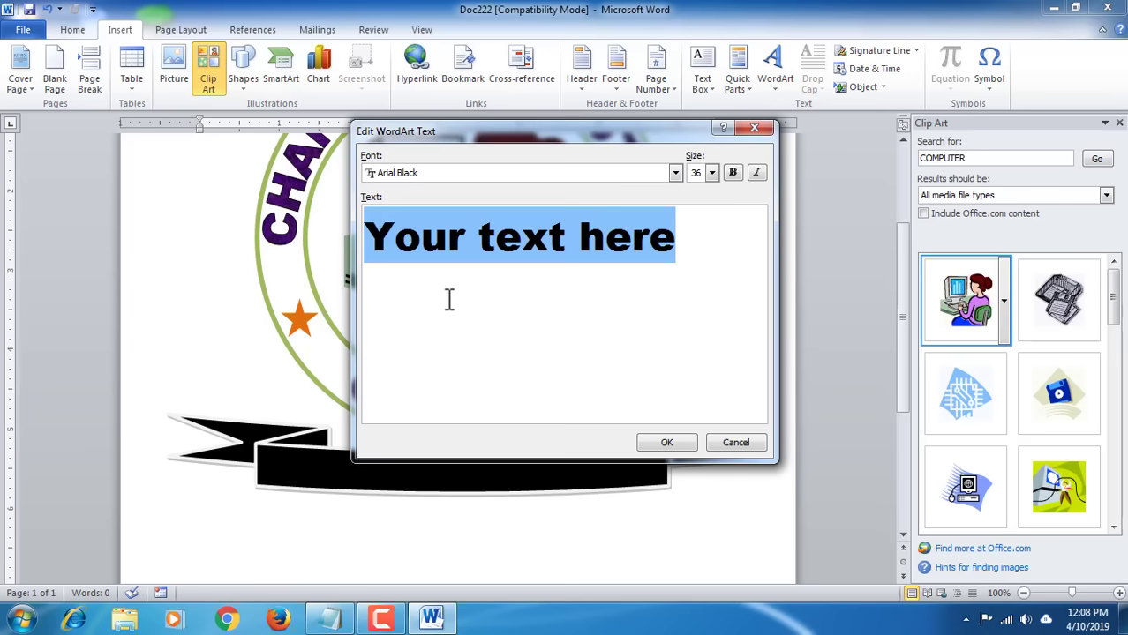
{"action": "type", "text": "EDUCATION"}
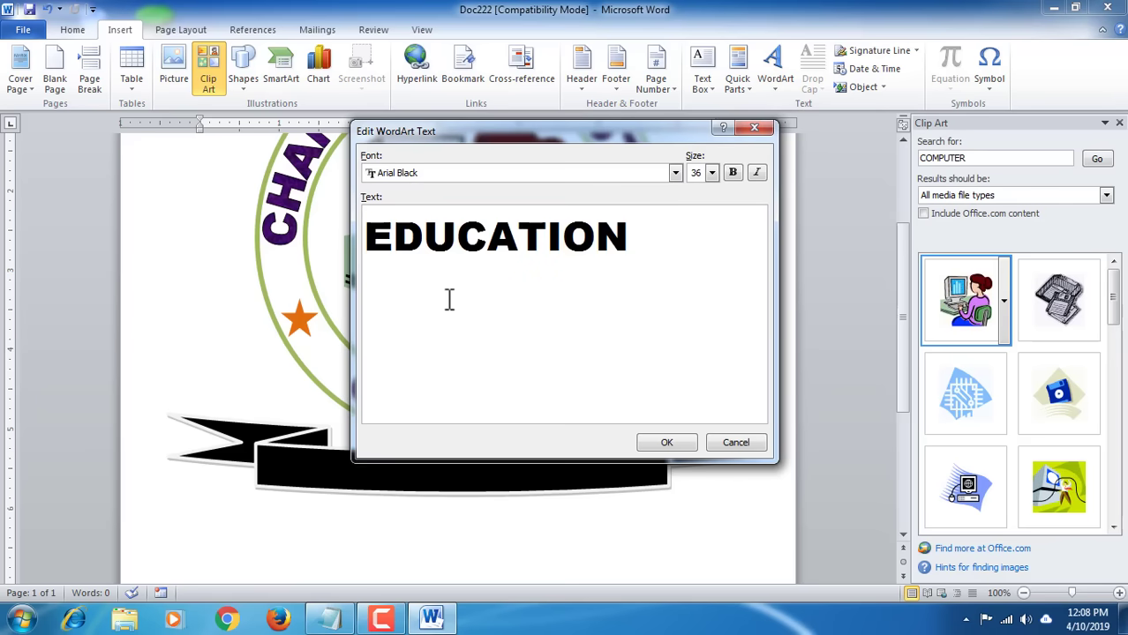
{"action": "left_click", "coordinate": [666, 443]}
{"action": "scroll", "coordinate": [358, 265], "scroll_direction": "up", "scroll_amount": 4}
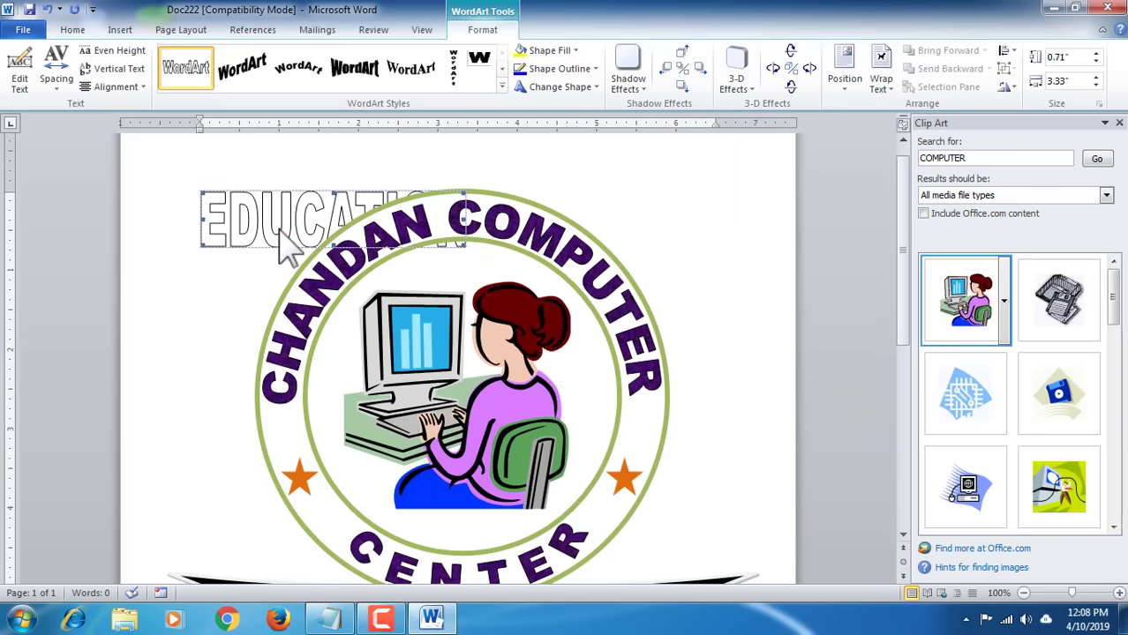
Step: Set the EDUCATION WordArt's wrapping to In Front of Text and move it down over the lower part of the logo
{"action": "left_click", "coordinate": [883, 85]}
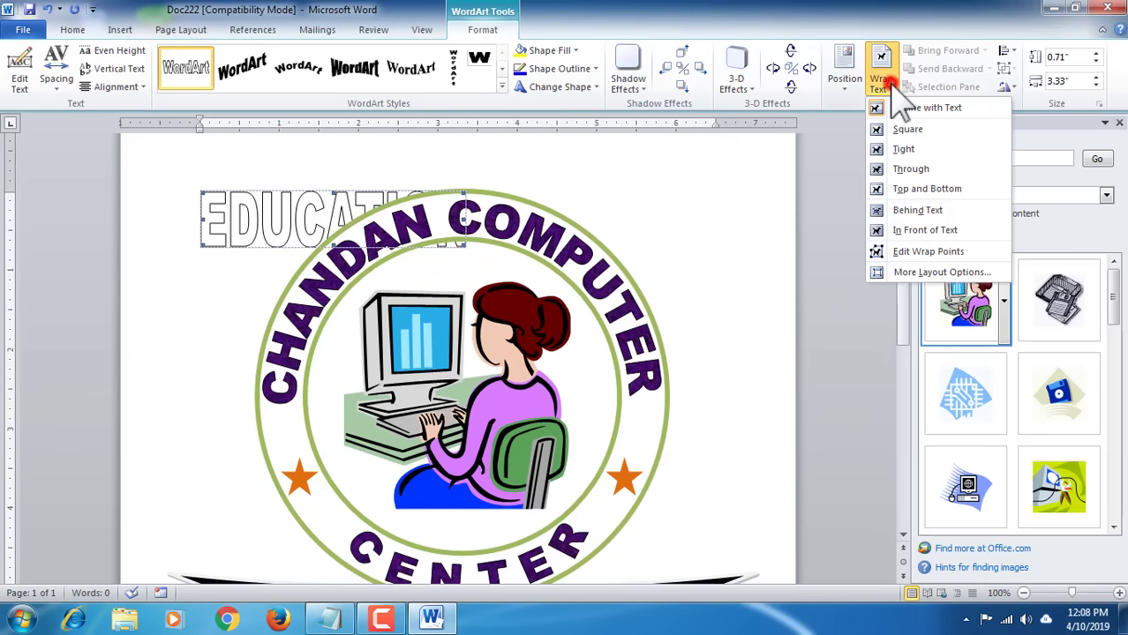
{"action": "left_click", "coordinate": [900, 229]}
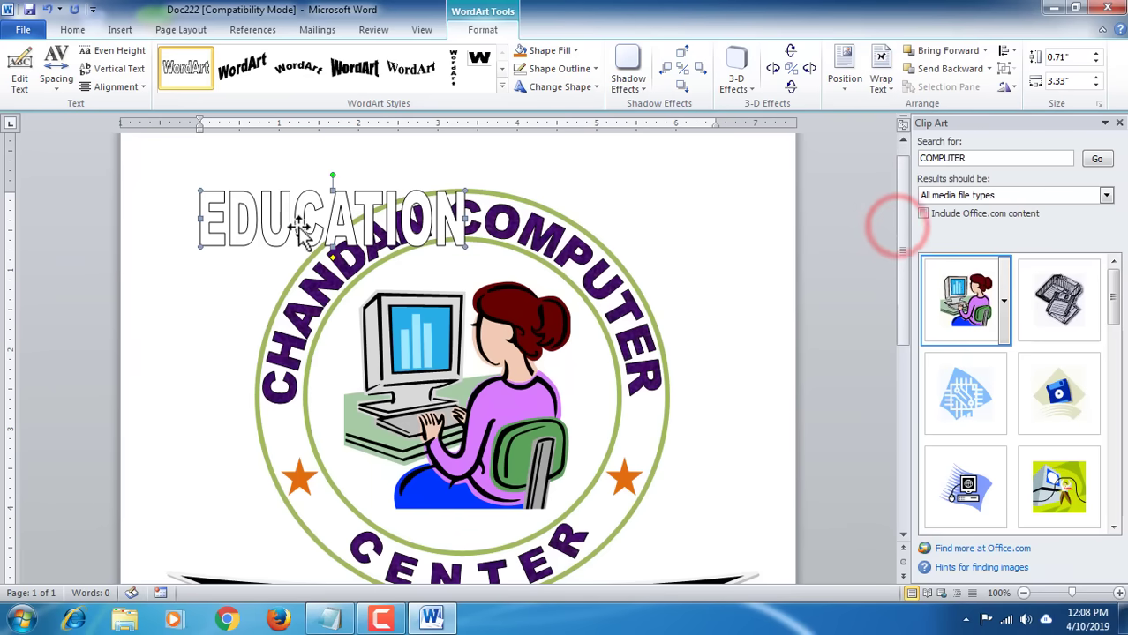
{"action": "left_click_drag", "start_coordinate": [279, 220], "coordinate": [419, 560]}
{"action": "scroll", "coordinate": [531, 449], "scroll_direction": "down", "scroll_amount": 5}
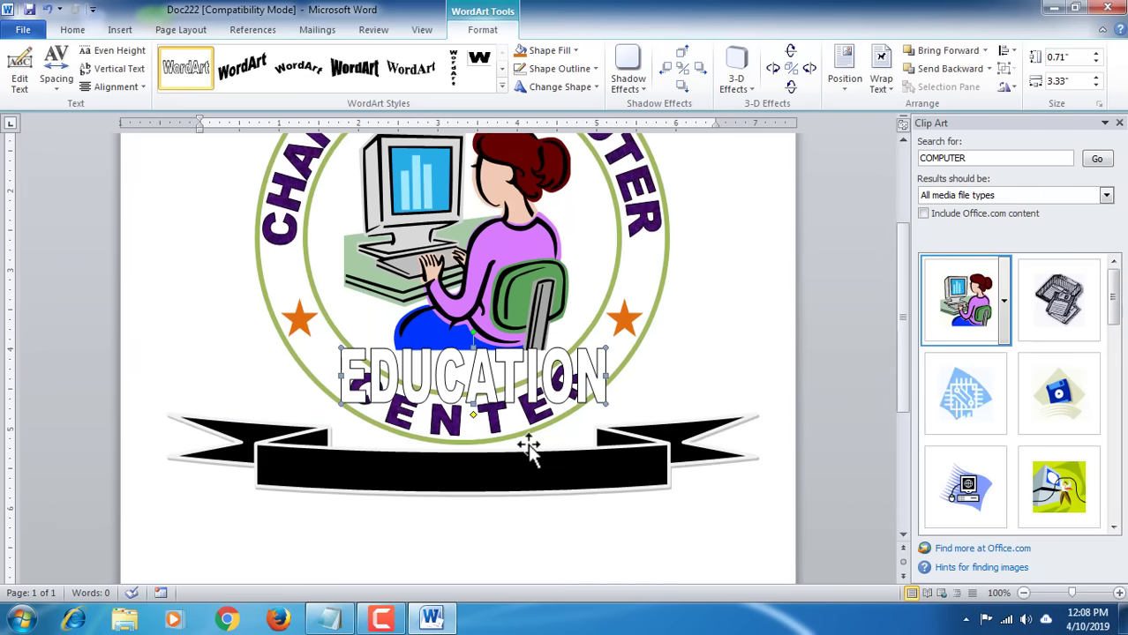
Step: Reduce the EDUCATION WordArt's height to about 0.38" and place it on the black ribbon's center panel
{"action": "left_click_drag", "start_coordinate": [443, 459], "coordinate": [446, 514]}
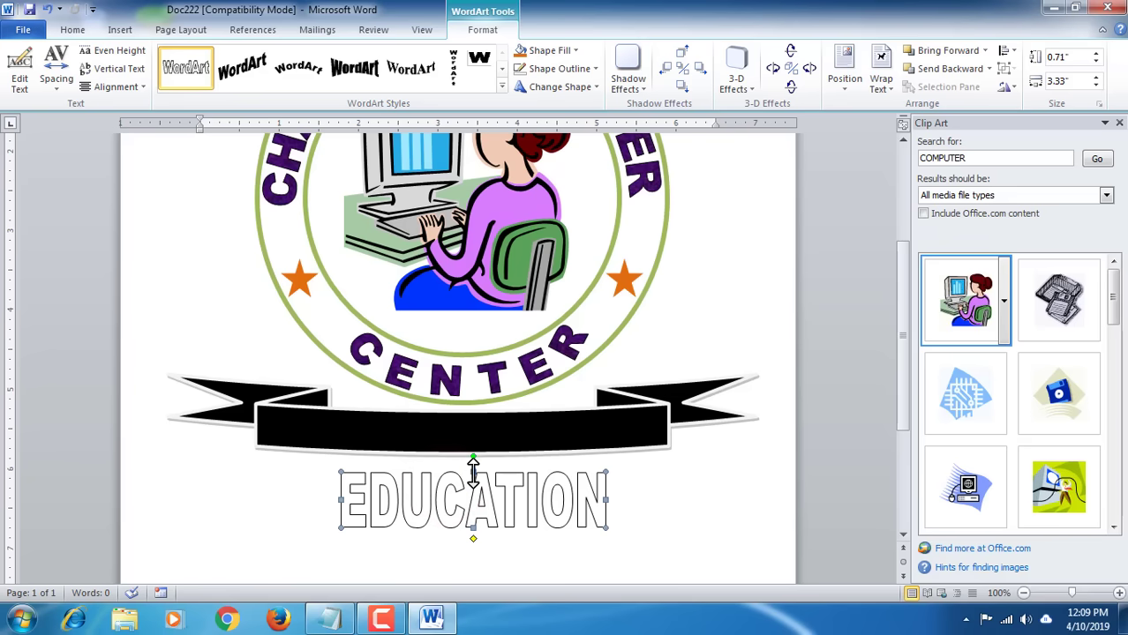
{"action": "left_click_drag", "start_coordinate": [473, 473], "coordinate": [473, 498]}
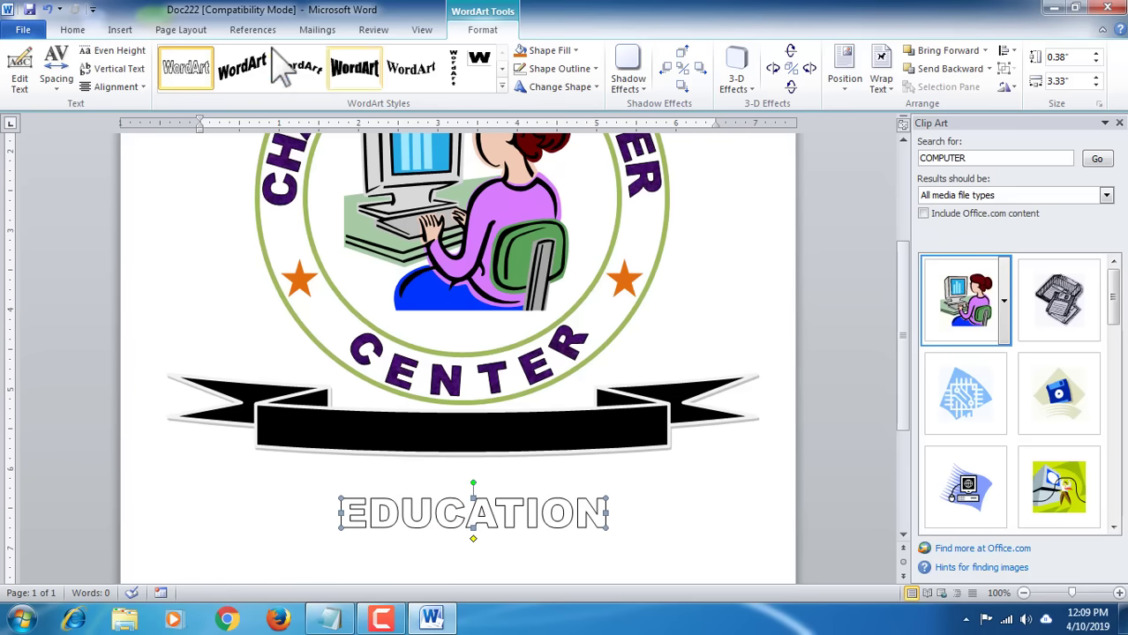
{"action": "left_click_drag", "start_coordinate": [423, 512], "coordinate": [410, 433]}
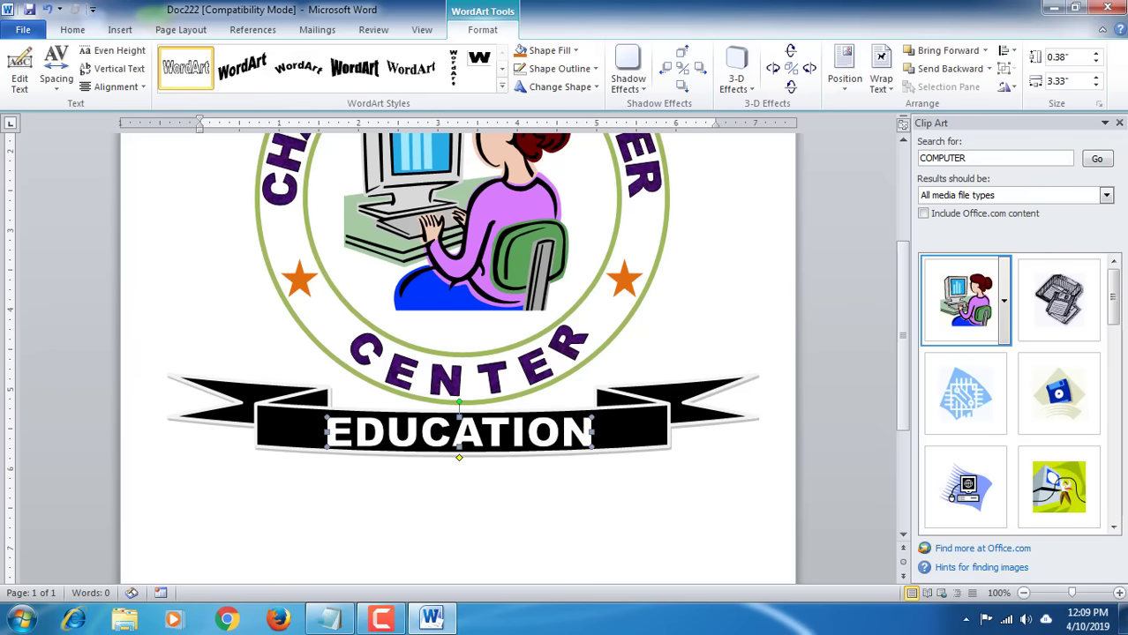
Step: Close the clip art search and stretch the EDUCATION WordArt on both sides to about 4.67" wide across the ribbon's center panel
{"action": "left_click", "coordinate": [1119, 124]}
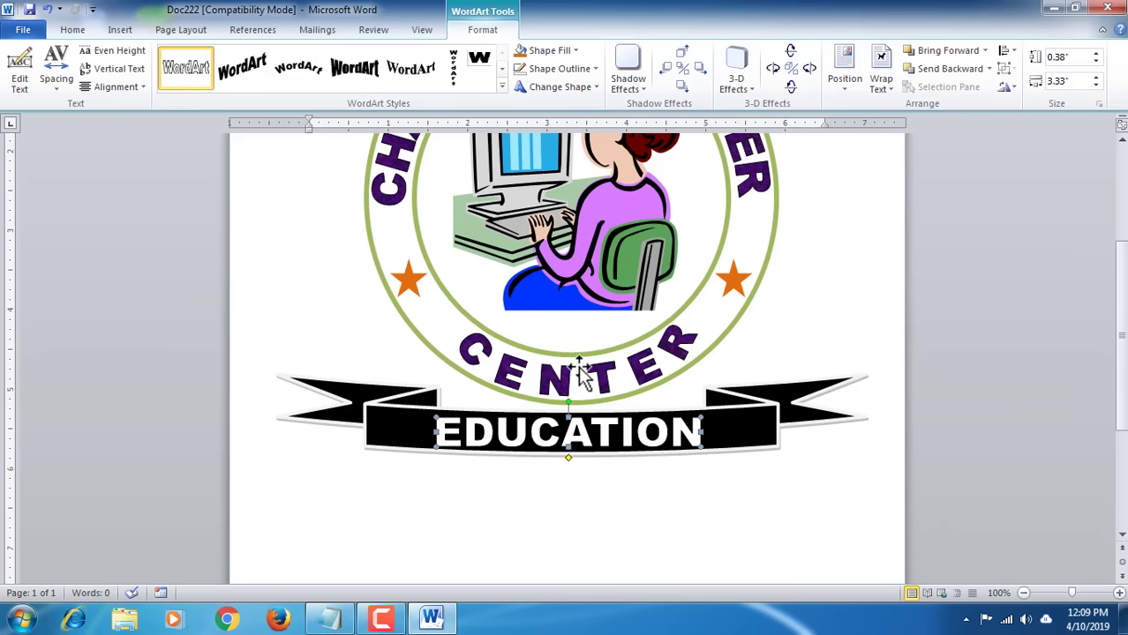
{"action": "scroll", "coordinate": [602, 435], "scroll_direction": "down", "scroll_amount": 5}
{"action": "scroll", "coordinate": [602, 435], "scroll_direction": "up", "scroll_amount": 2, "text": "ctrl"}
{"action": "scroll", "coordinate": [602, 436], "scroll_direction": "up", "scroll_amount": 7, "text": "ctrl"}
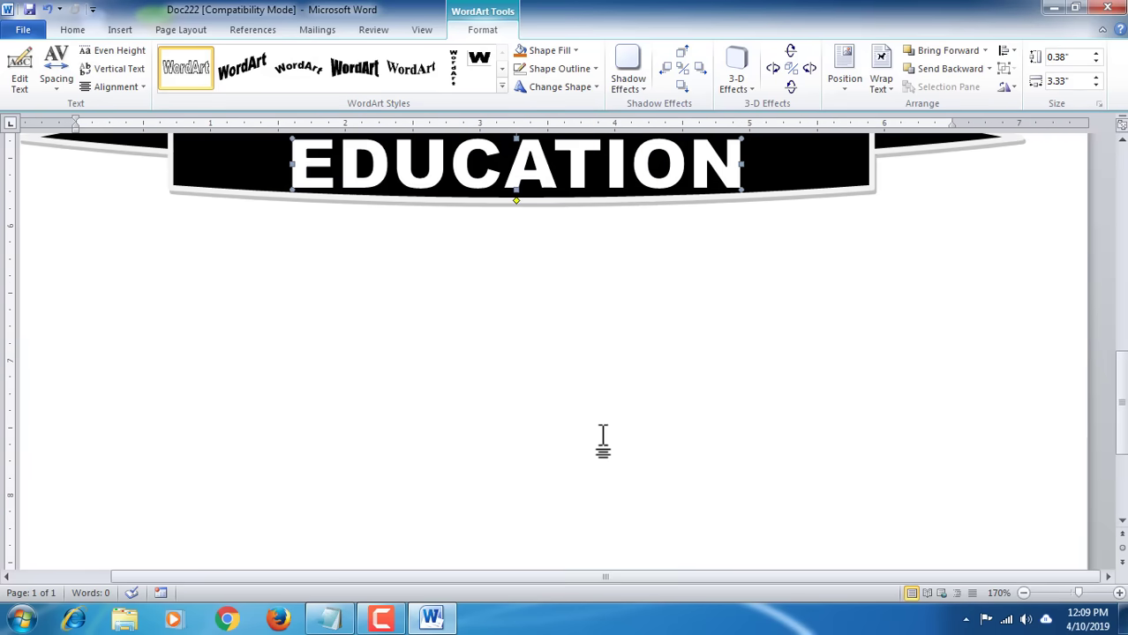
{"action": "scroll", "coordinate": [602, 433], "scroll_direction": "down", "scroll_amount": 2}
{"action": "scroll", "coordinate": [603, 433], "scroll_direction": "up", "scroll_amount": 3, "text": "ctrl"}
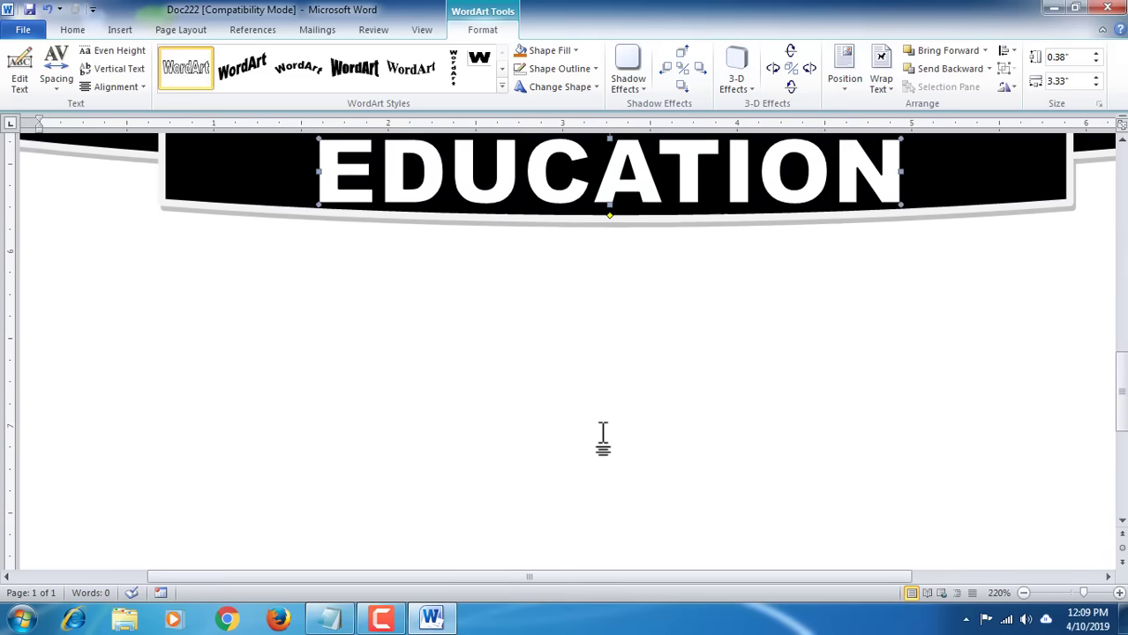
{"action": "scroll", "coordinate": [850, 388], "scroll_direction": "up", "scroll_amount": 2}
{"action": "left_click_drag", "start_coordinate": [693, 577], "coordinate": [708, 578]}
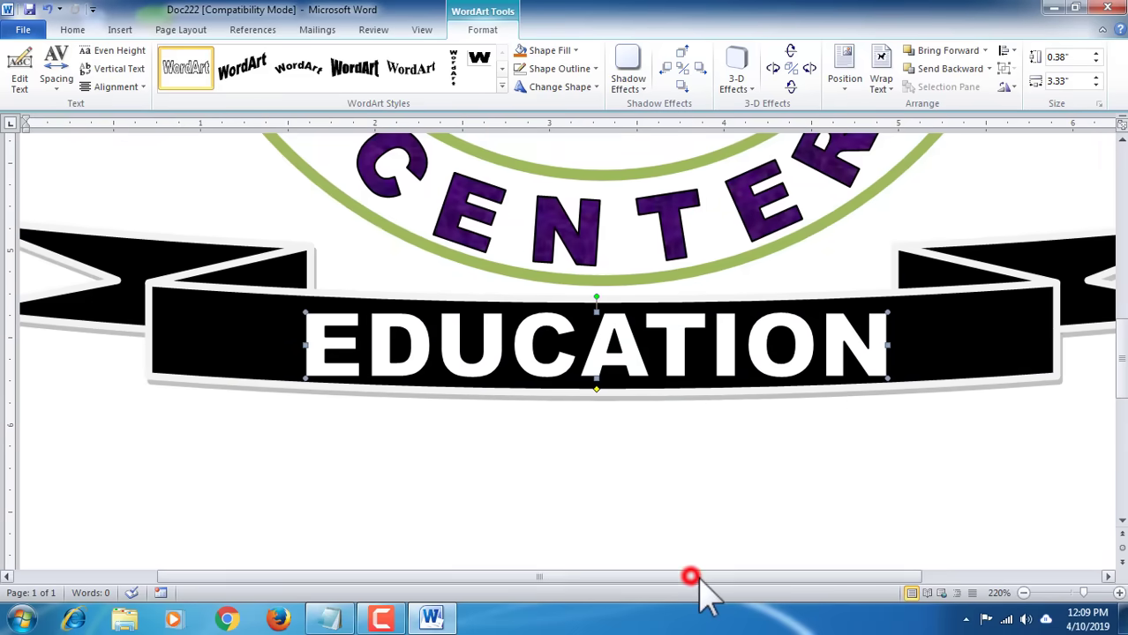
{"action": "left_click", "coordinate": [881, 347]}
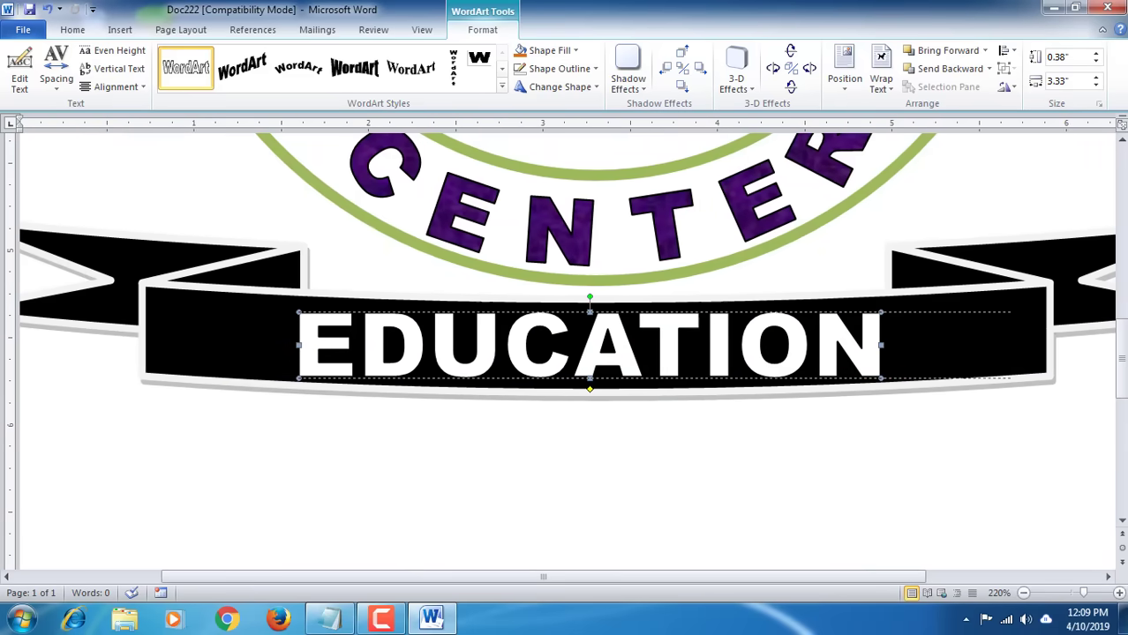
{"action": "left_click_drag", "start_coordinate": [881, 345], "coordinate": [1012, 345]}
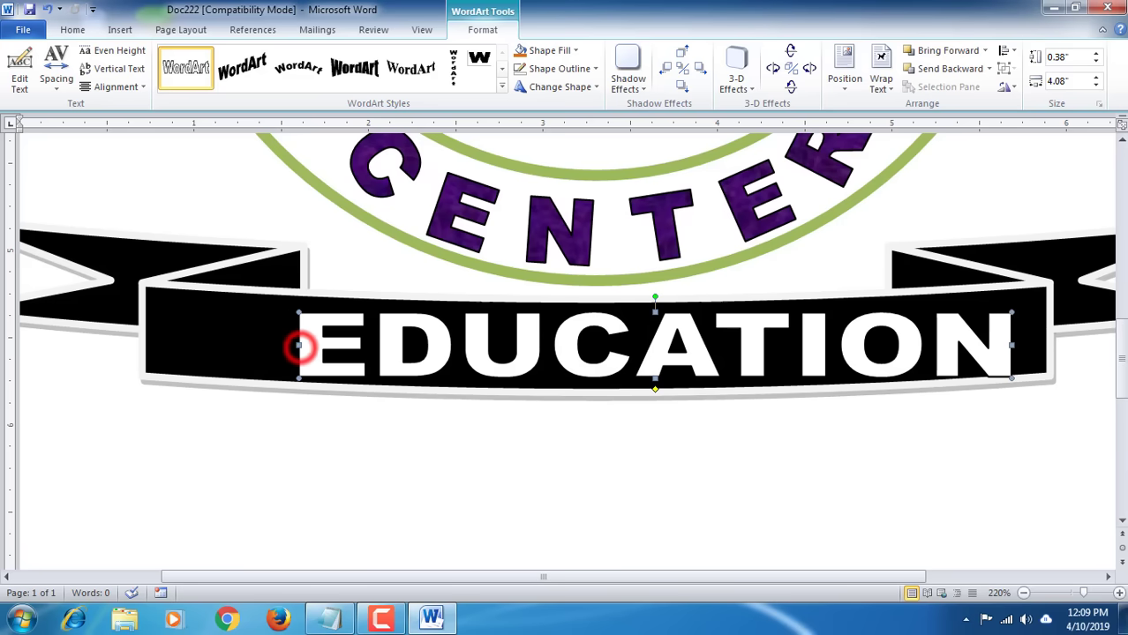
{"action": "left_click_drag", "start_coordinate": [300, 347], "coordinate": [197, 347]}
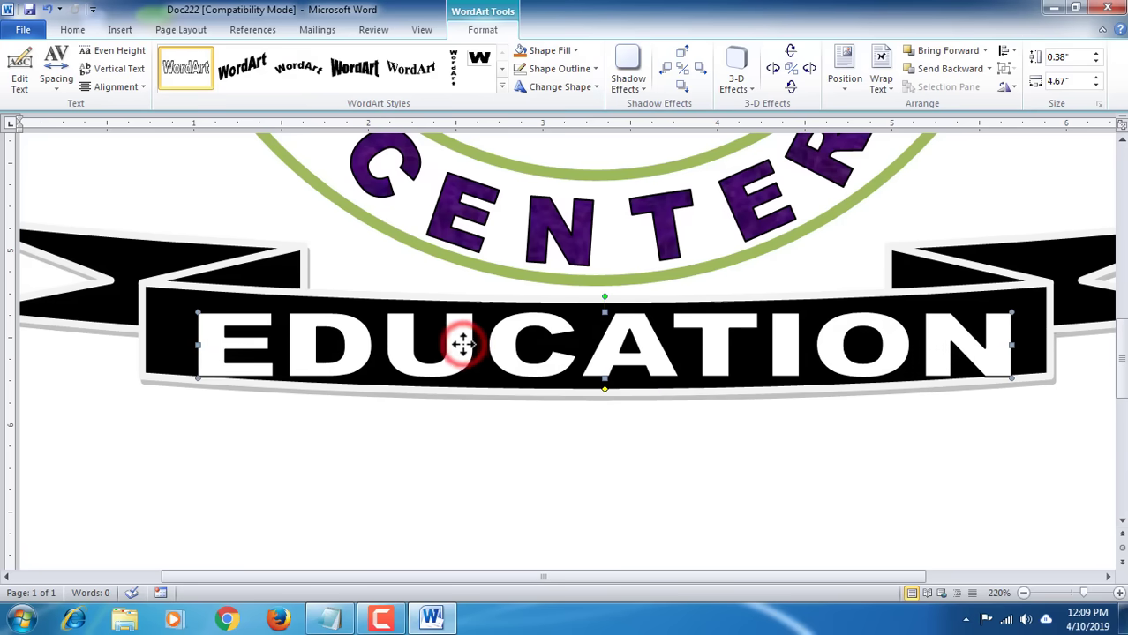
Step: Bend the EDUCATION WordArt along the downward-curving Follow Path shape and reduce its height to about 0.28"
{"action": "left_click", "coordinate": [574, 86]}
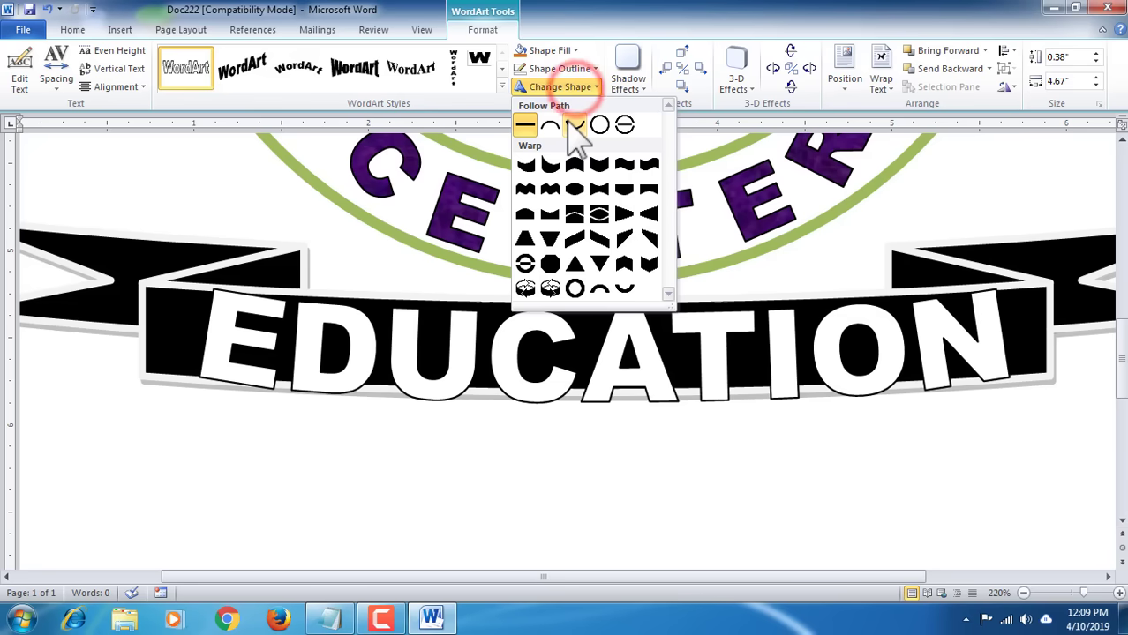
{"action": "left_click", "coordinate": [572, 125]}
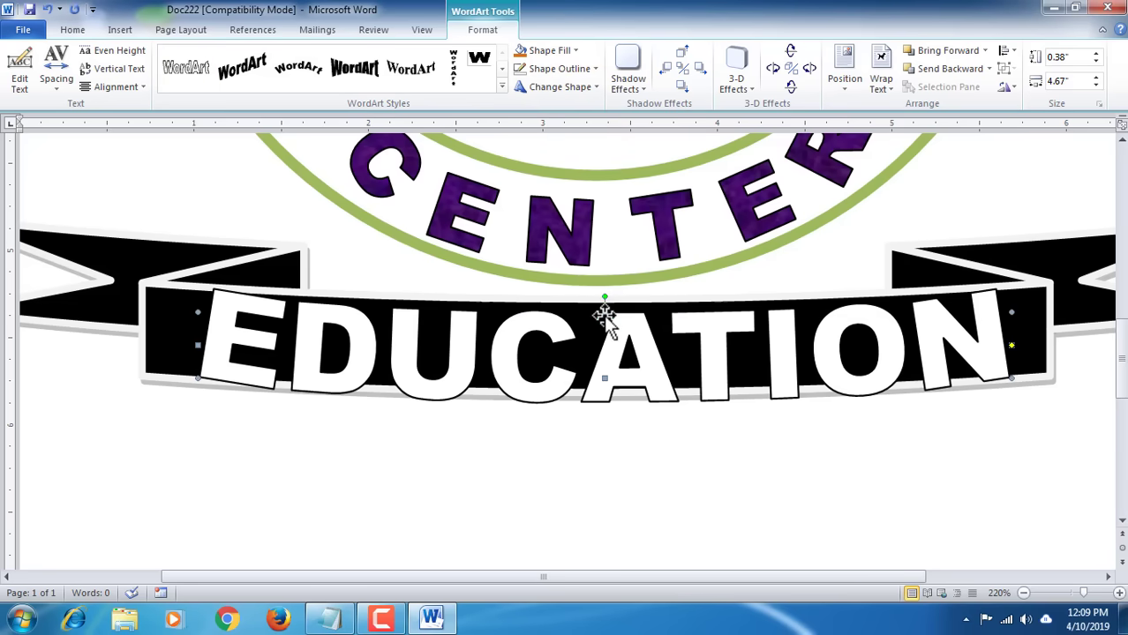
{"action": "left_click_drag", "start_coordinate": [604, 309], "coordinate": [605, 325]}
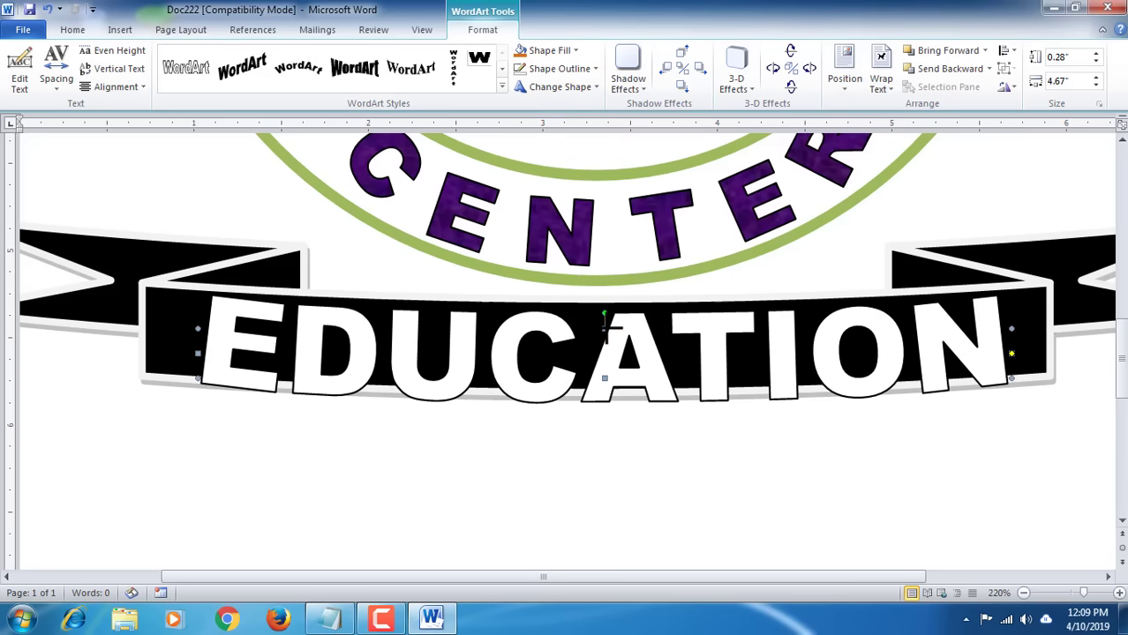
Step: Set the EDUCATION WordArt's character spacing to Loose and adjust its height to about 0.29"
{"action": "left_click", "coordinate": [56, 66]}
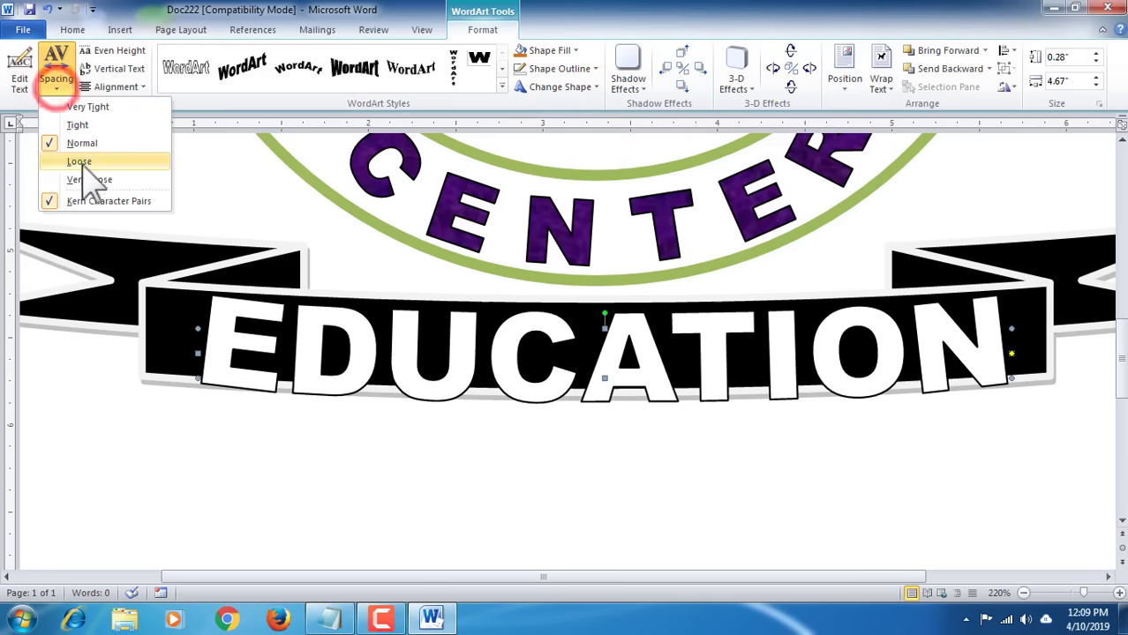
{"action": "left_click", "coordinate": [79, 161]}
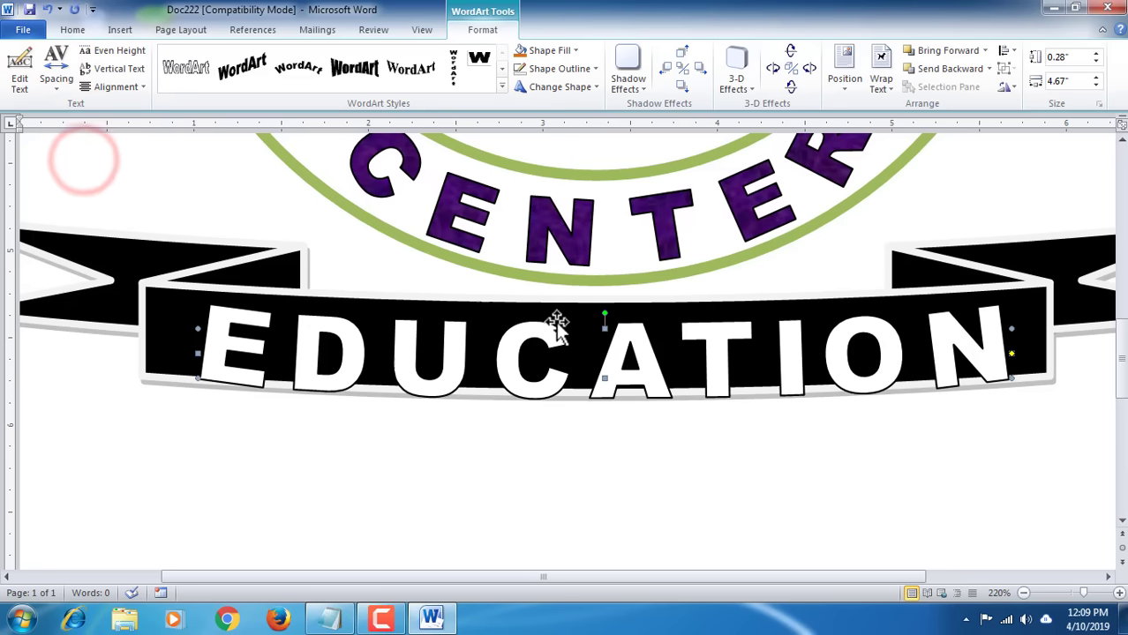
{"action": "mouse_move", "coordinate": [605, 320]}
{"action": "left_mouse_down"}
{"action": "mouse_move", "coordinate": [602, 346]}
{"action": "mouse_move", "coordinate": [609, 325]}
{"action": "left_mouse_up"}
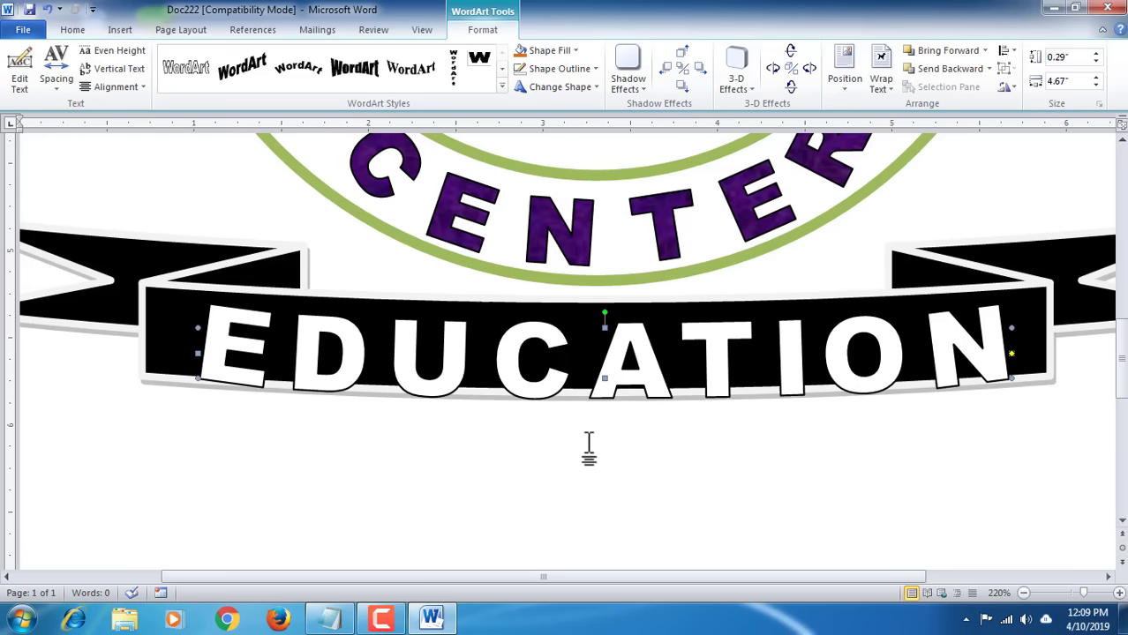
Step: Nudge the EDUCATION WordArt up and slightly left so its letters sit inside the ribbon's black center panel
{"action": "key", "text": "Up"}
{"action": "key", "text": "Up"}
{"action": "key", "text": "Up"}
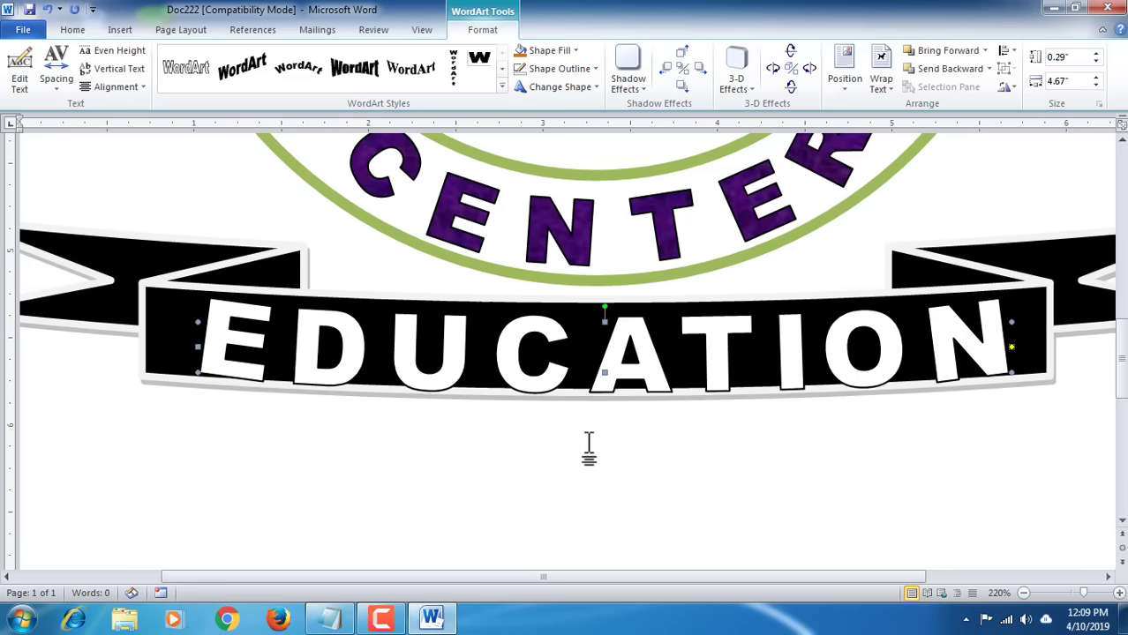
{"action": "key", "text": "Up"}
{"action": "key", "text": "Up"}
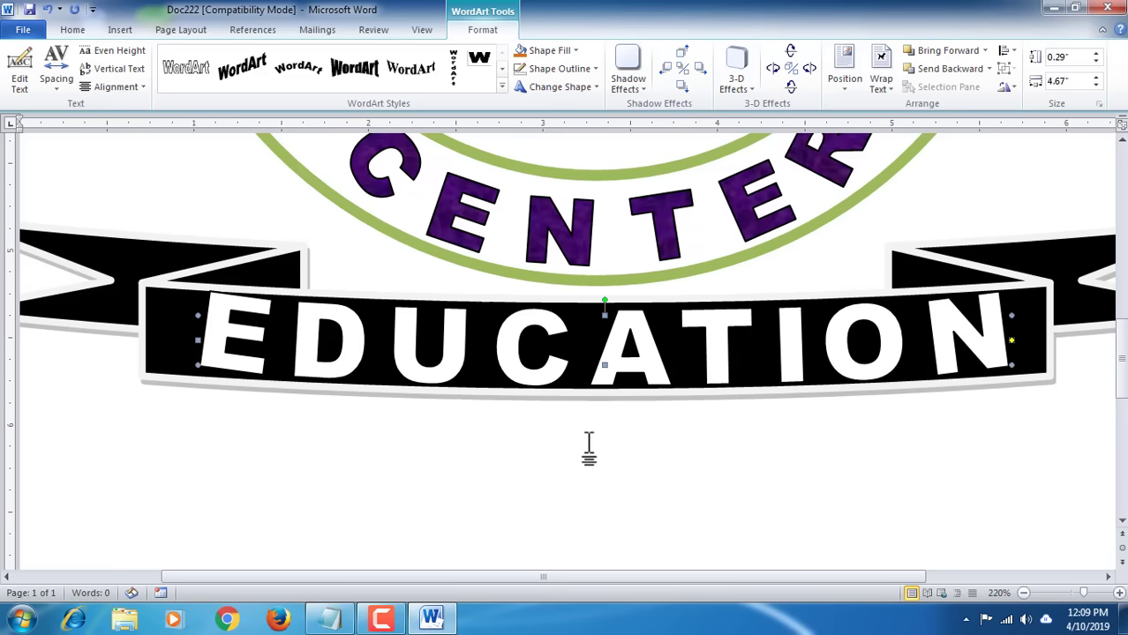
{"action": "key", "text": "Left"}
{"action": "key", "text": "Down"}
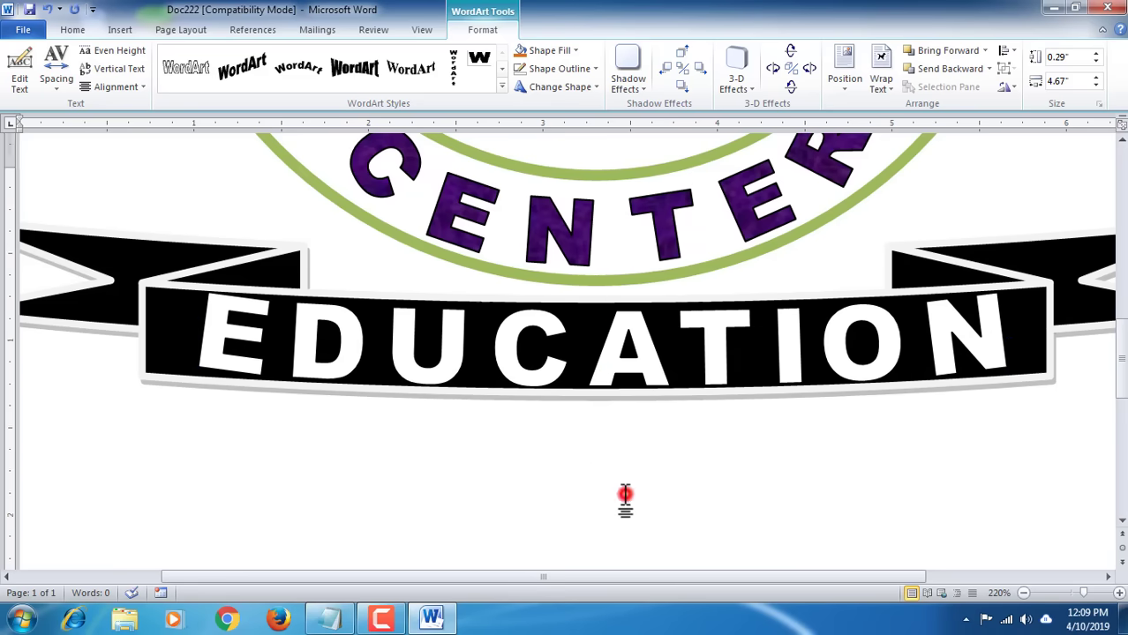
Step: Deselect the WordArt, set the page zoom to 100%, and examine the complete logo
{"action": "key", "text": "ctrl+Home"}
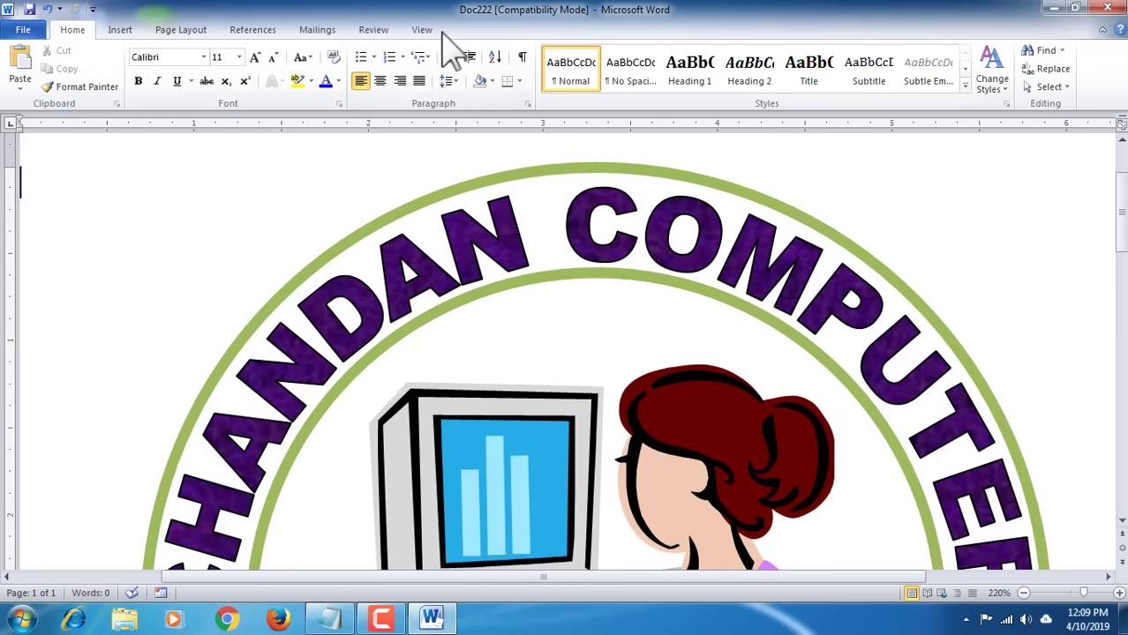
{"action": "left_click", "coordinate": [423, 30]}
{"action": "left_click", "coordinate": [353, 71]}
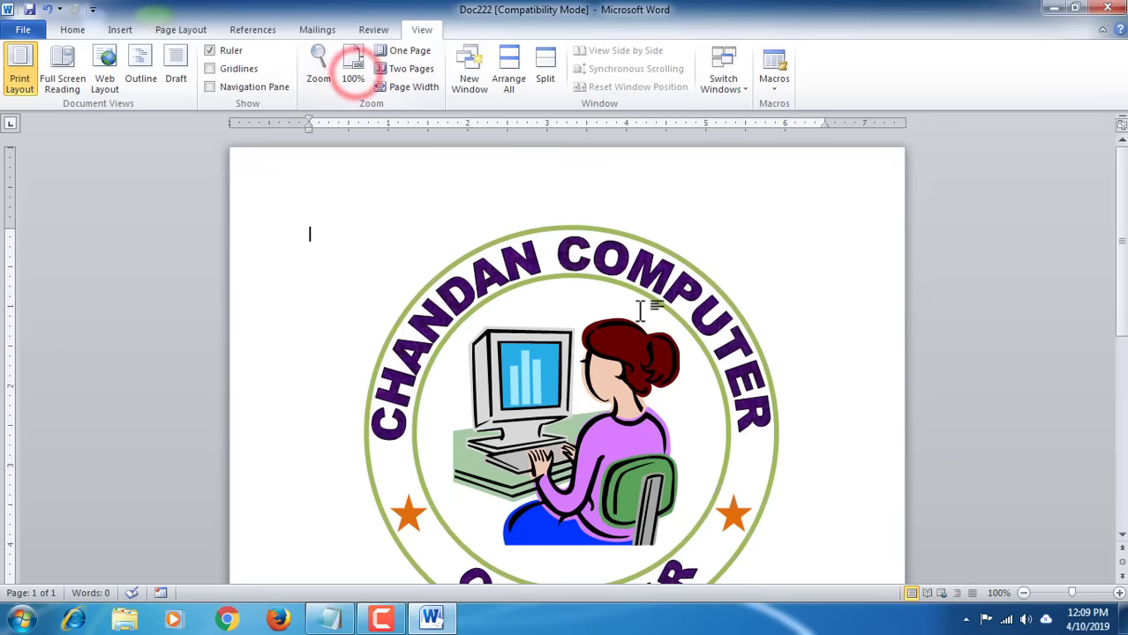
{"action": "scroll", "coordinate": [639, 310], "scroll_direction": "down", "scroll_amount": 3}
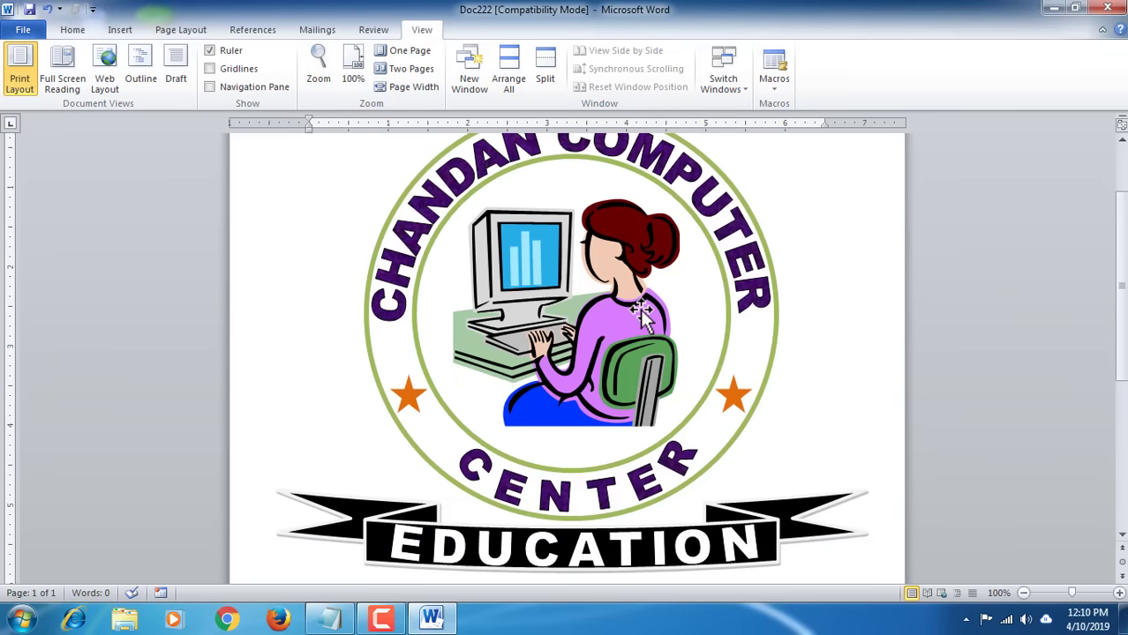
{"action": "scroll", "coordinate": [642, 314], "scroll_direction": "up", "scroll_amount": 1}
{"action": "scroll", "coordinate": [640, 306], "scroll_direction": "down", "scroll_amount": 3}
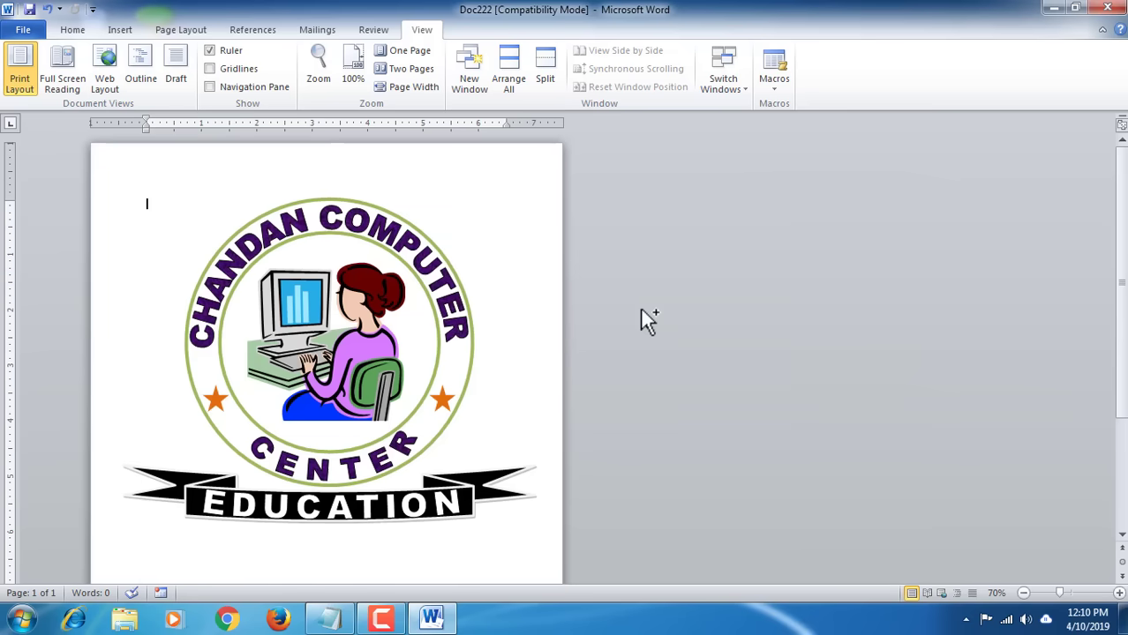
Step: Draw a rectangle about 6.73" high and 7.84" wide over the whole logo, positioned evenly between the page edges
{"action": "left_click", "coordinate": [120, 30]}
{"action": "left_click", "coordinate": [242, 77]}
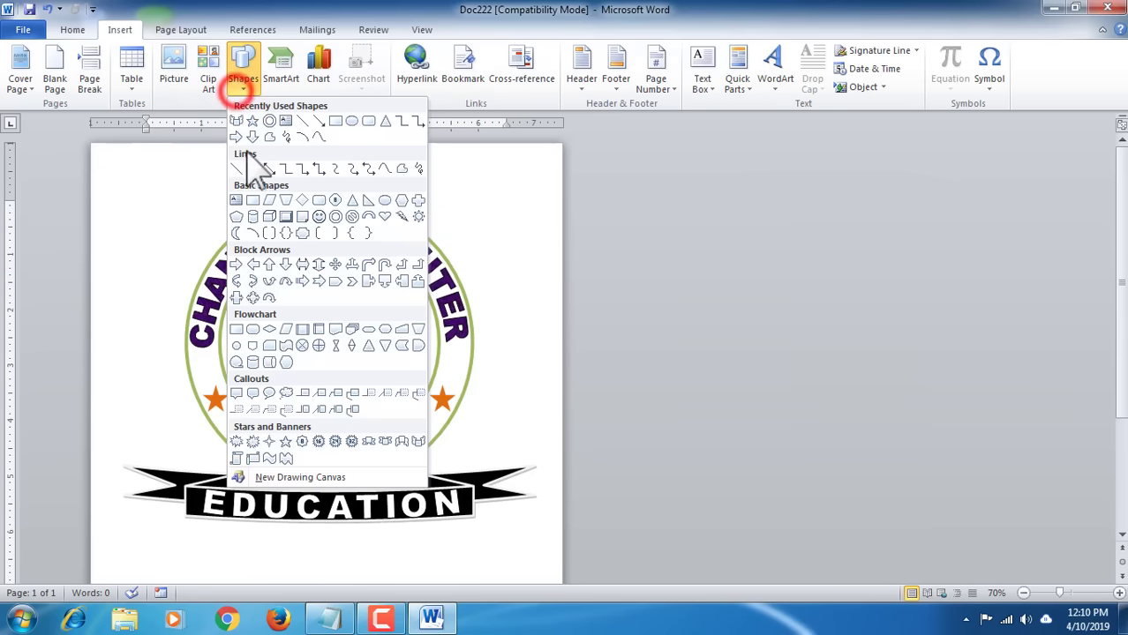
{"action": "left_click", "coordinate": [336, 121]}
{"action": "mouse_move", "coordinate": [133, 172]}
{"action": "left_mouse_down"}
{"action": "mouse_move", "coordinate": [196, 197]}
{"action": "mouse_move", "coordinate": [496, 445]}
{"action": "mouse_move", "coordinate": [526, 532]}
{"action": "mouse_move", "coordinate": [551, 544]}
{"action": "left_mouse_up"}
{"action": "key", "text": "Left"}
{"action": "key", "text": "Left"}
{"action": "key", "text": "Left"}
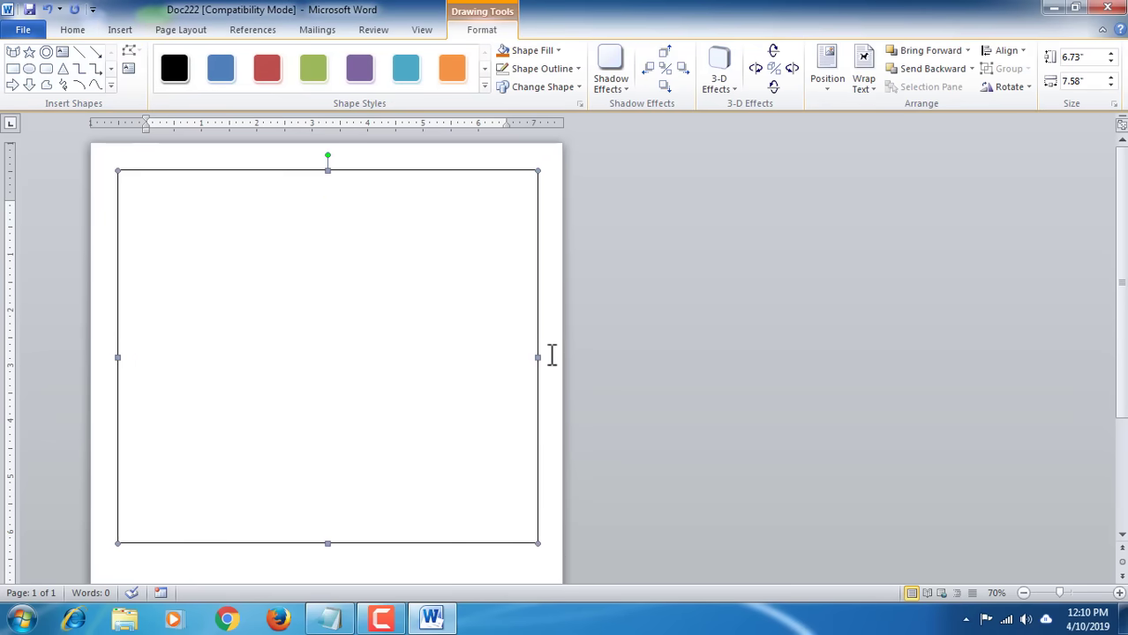
{"action": "key", "text": "Left"}
{"action": "left_click_drag", "start_coordinate": [548, 355], "coordinate": [552, 356]}
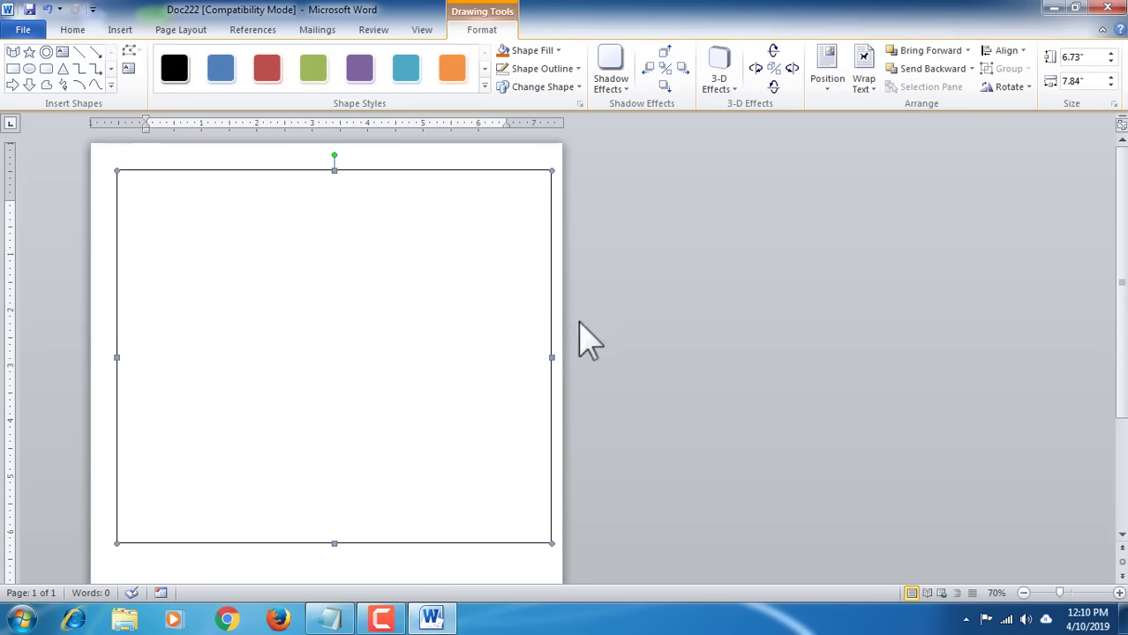
Step: Give the rectangle a 4½ pt light green outline and no fill
{"action": "left_click", "coordinate": [569, 70]}
{"action": "left_click", "coordinate": [585, 244]}
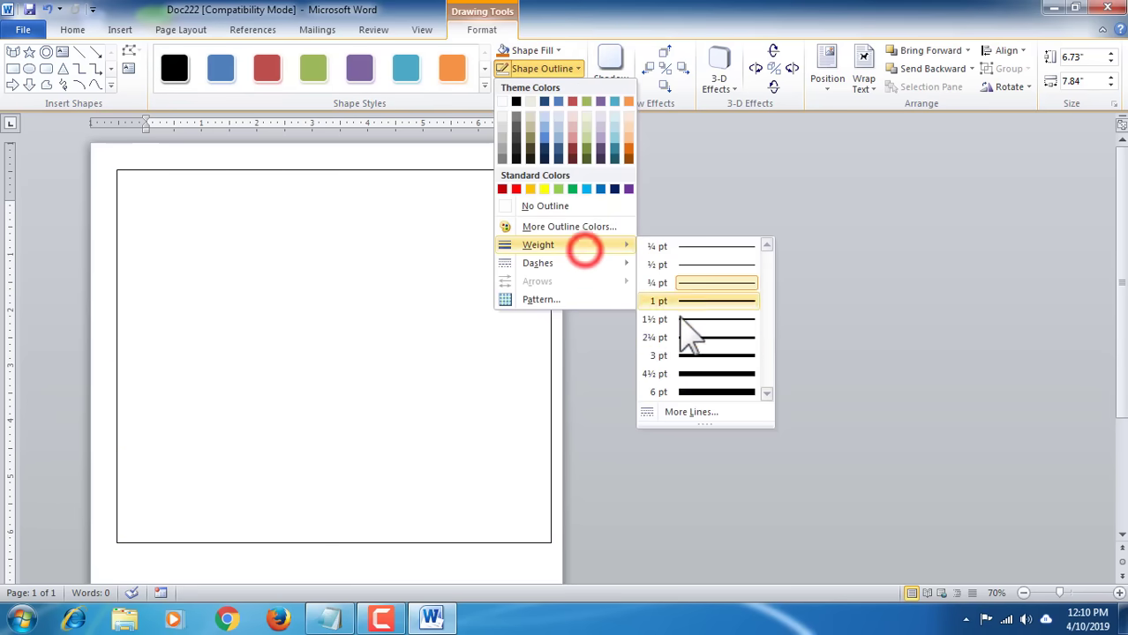
{"action": "left_click", "coordinate": [694, 372]}
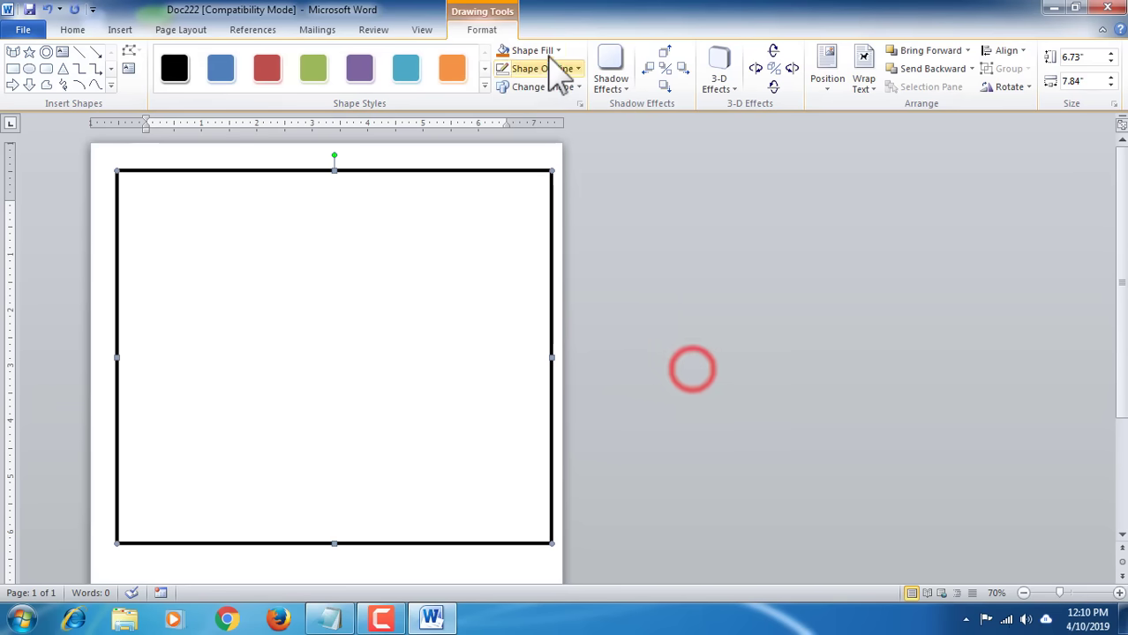
{"action": "left_click", "coordinate": [548, 69]}
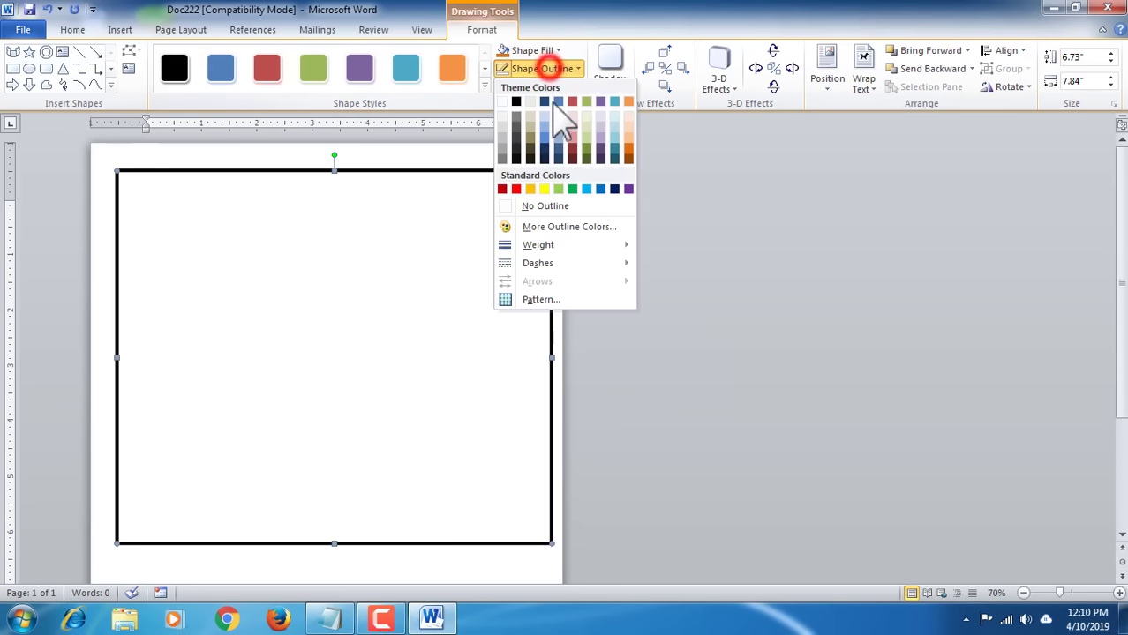
{"action": "left_click", "coordinate": [558, 189]}
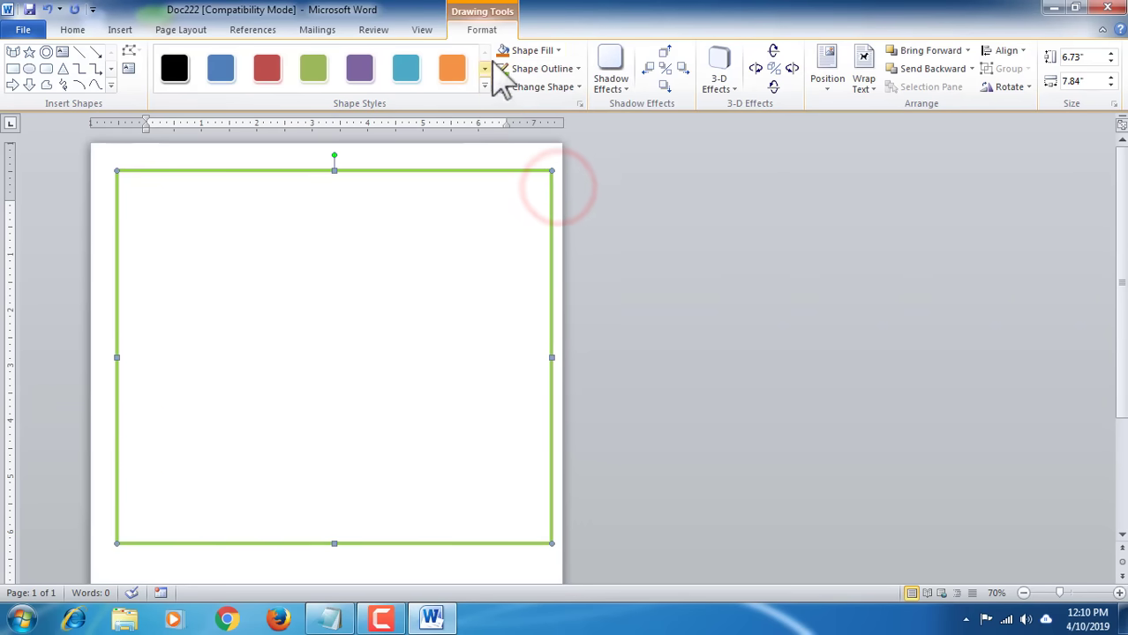
{"action": "left_click", "coordinate": [531, 51]}
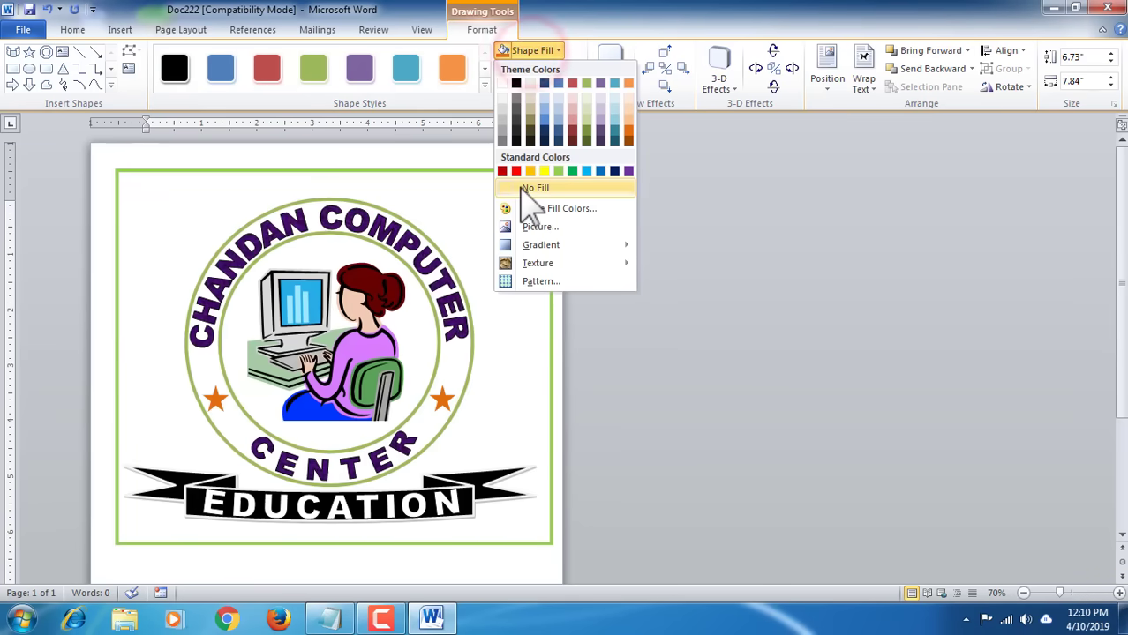
{"action": "left_click", "coordinate": [520, 182]}
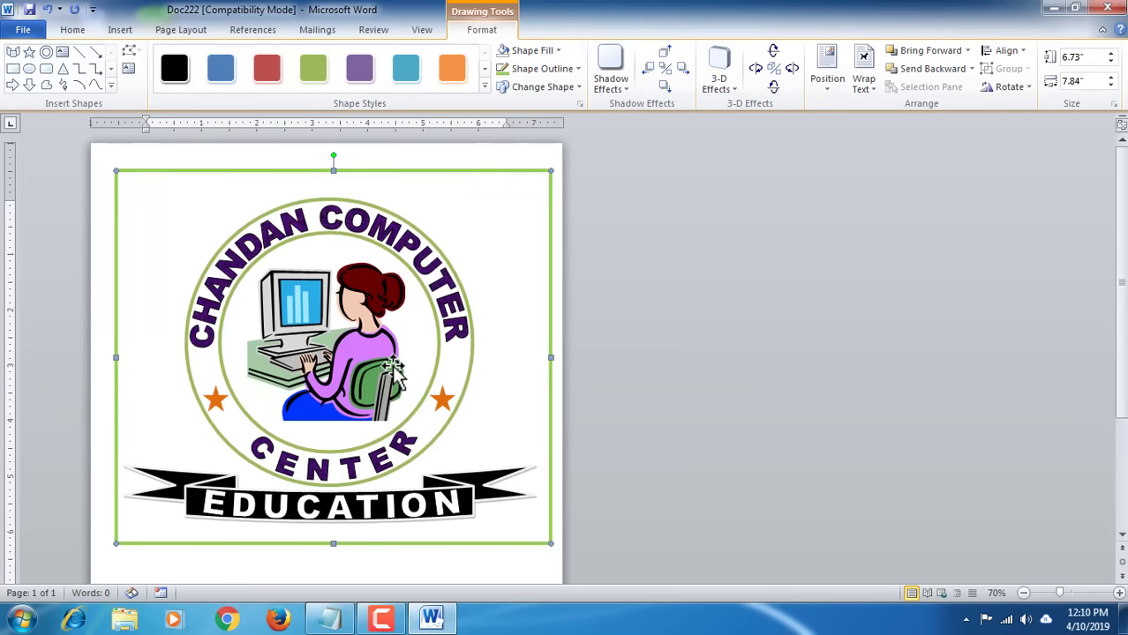
Step: Examine the framed logo and delete the green rectangle around it
{"action": "scroll", "coordinate": [408, 375], "scroll_direction": "up", "scroll_amount": 4}
{"action": "scroll", "coordinate": [408, 375], "scroll_direction": "down", "scroll_amount": 3}
{"action": "scroll", "coordinate": [408, 371], "scroll_direction": "up", "scroll_amount": 5}
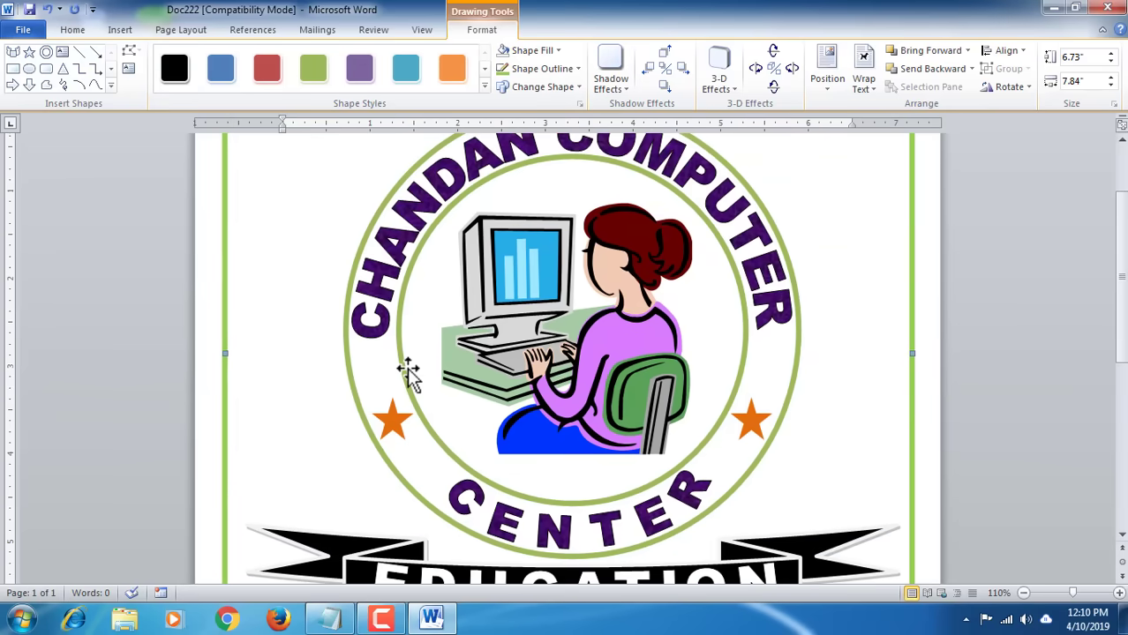
{"action": "scroll", "coordinate": [407, 367], "scroll_direction": "down", "scroll_amount": 5}
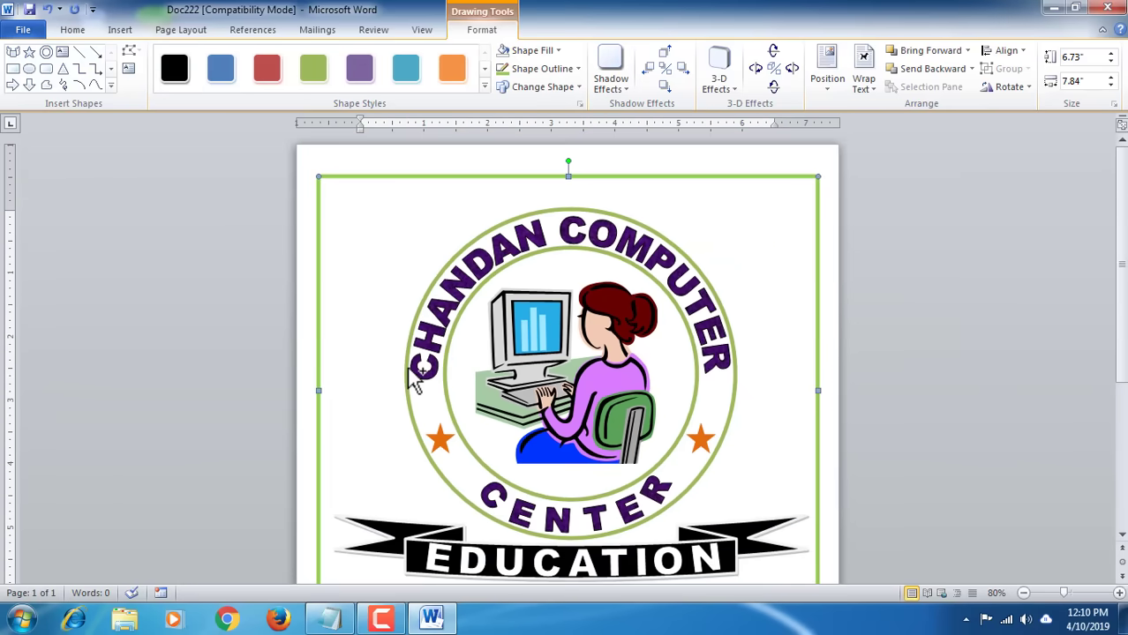
{"action": "scroll", "coordinate": [289, 371], "scroll_direction": "up", "scroll_amount": 2}
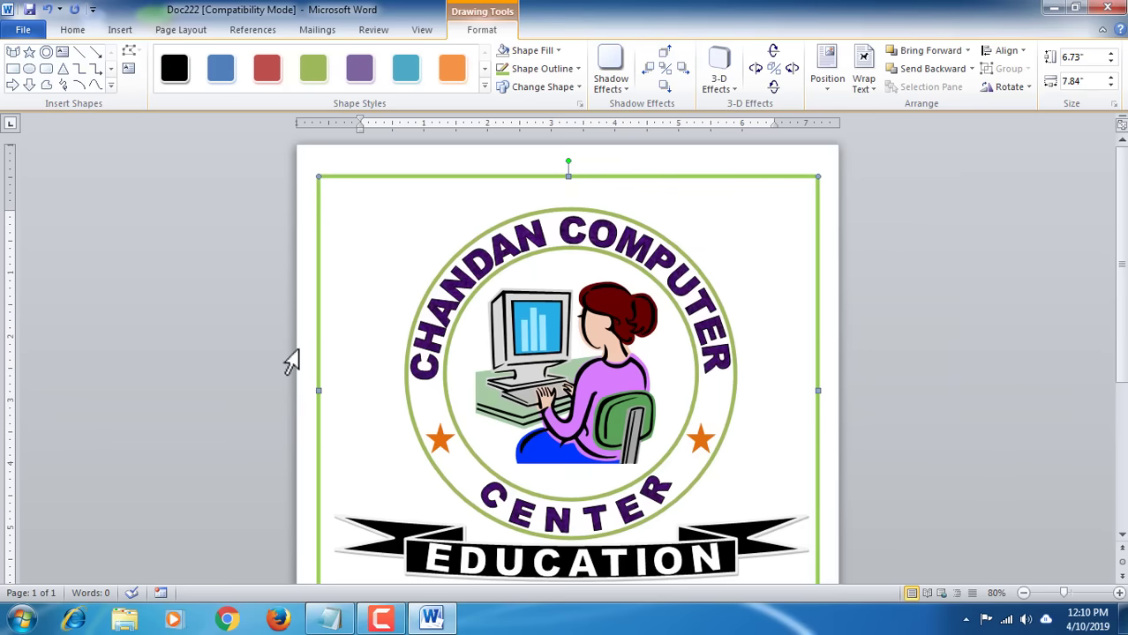
{"action": "left_click", "coordinate": [578, 172]}
Step: Group the ribbon, EDUCATION, CENTER and CHANDAN COMPUTER WordArt, both stars, the ring and the computer clip art into one object
{"action": "scroll", "coordinate": [528, 238], "scroll_direction": "down", "scroll_amount": 2}
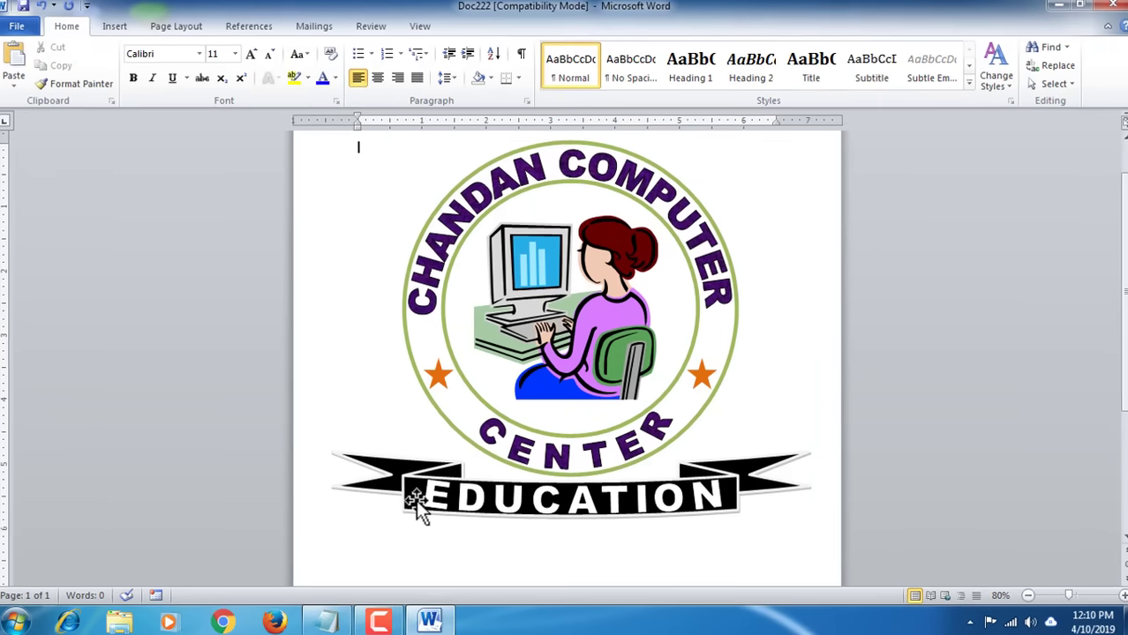
{"action": "left_click", "coordinate": [418, 499]}
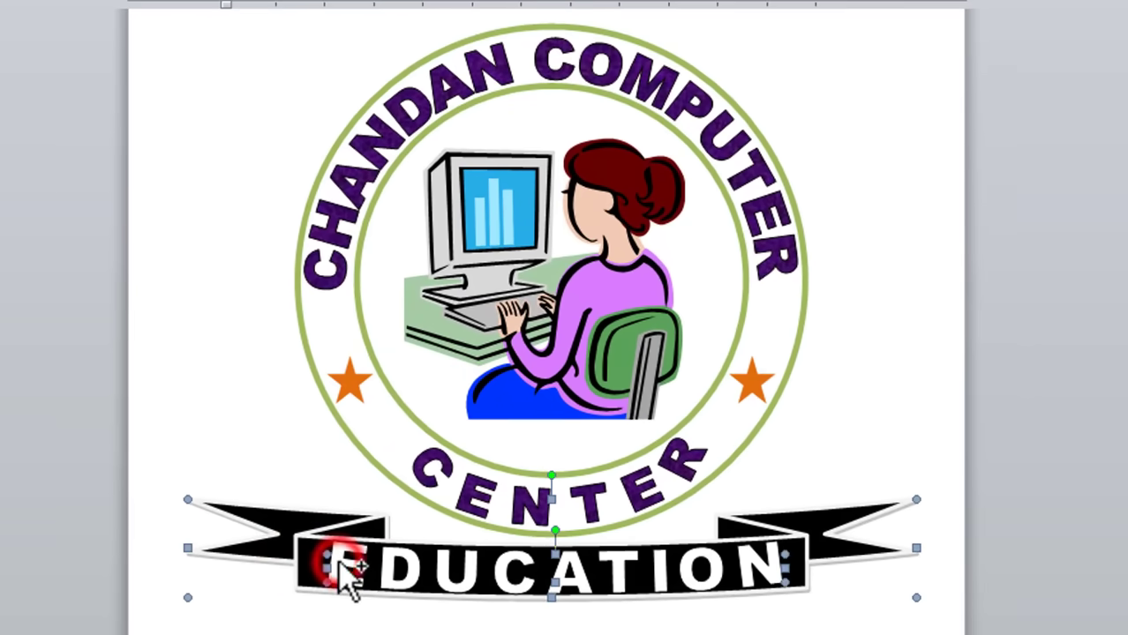
{"action": "left_click", "coordinate": [417, 465], "text": "shift"}
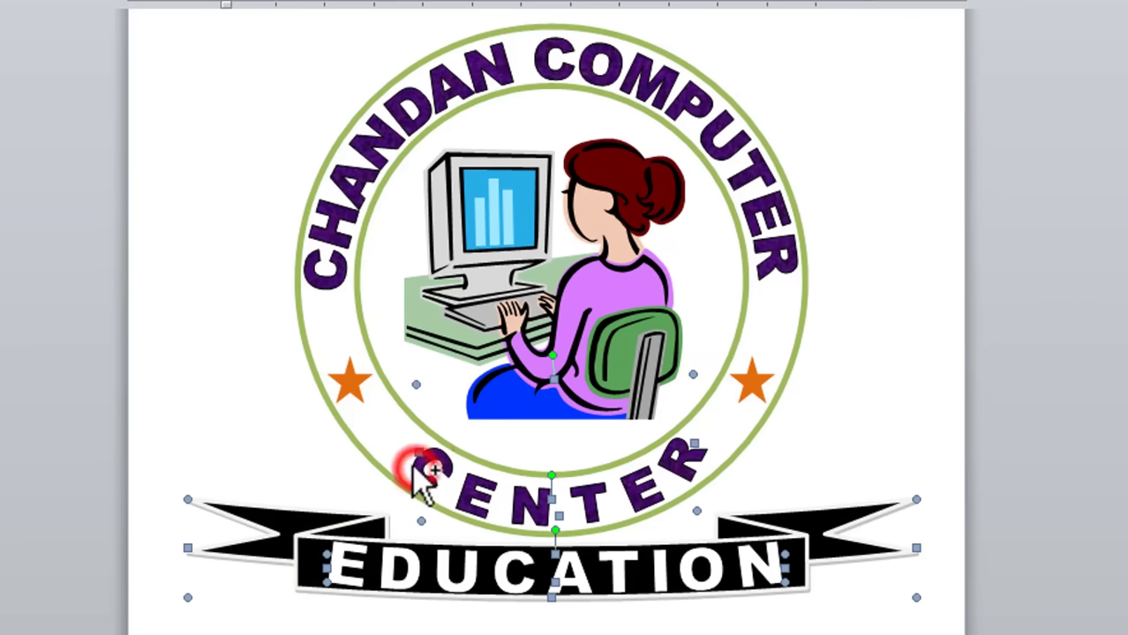
{"action": "left_click", "coordinate": [350, 381], "text": "shift"}
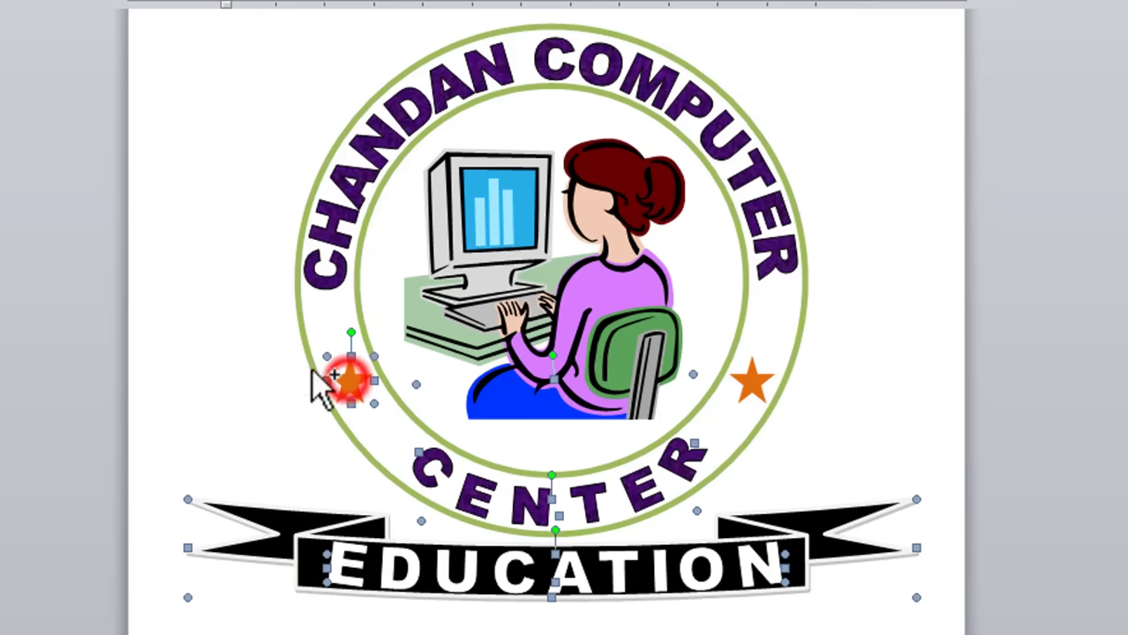
{"action": "left_click", "coordinate": [752, 379], "text": "shift"}
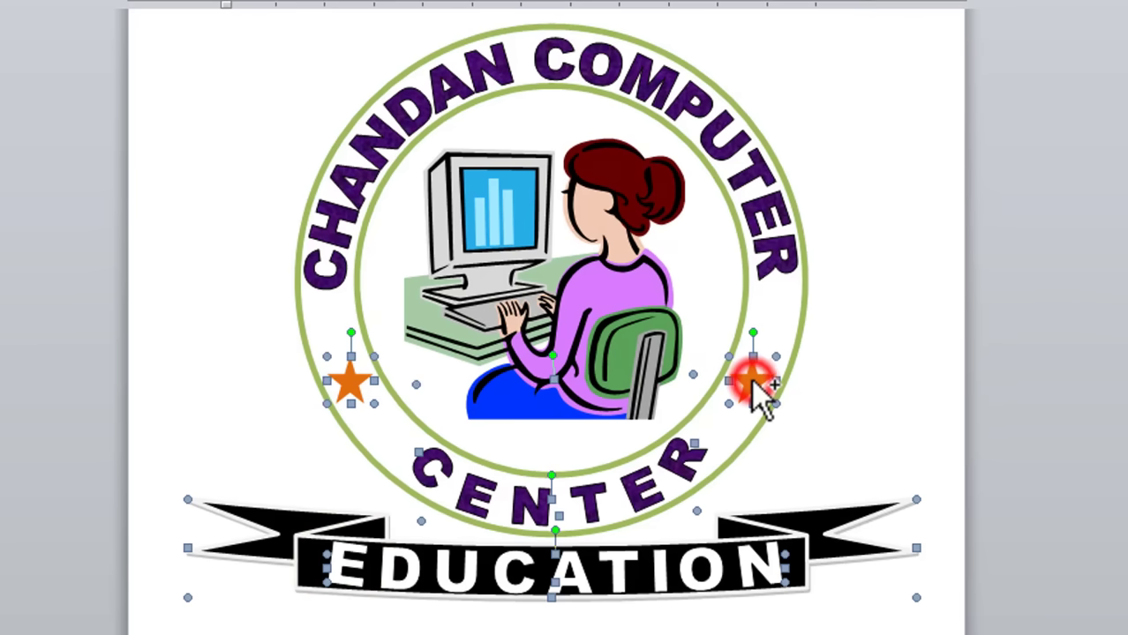
{"action": "left_click", "coordinate": [800, 341], "text": "shift"}
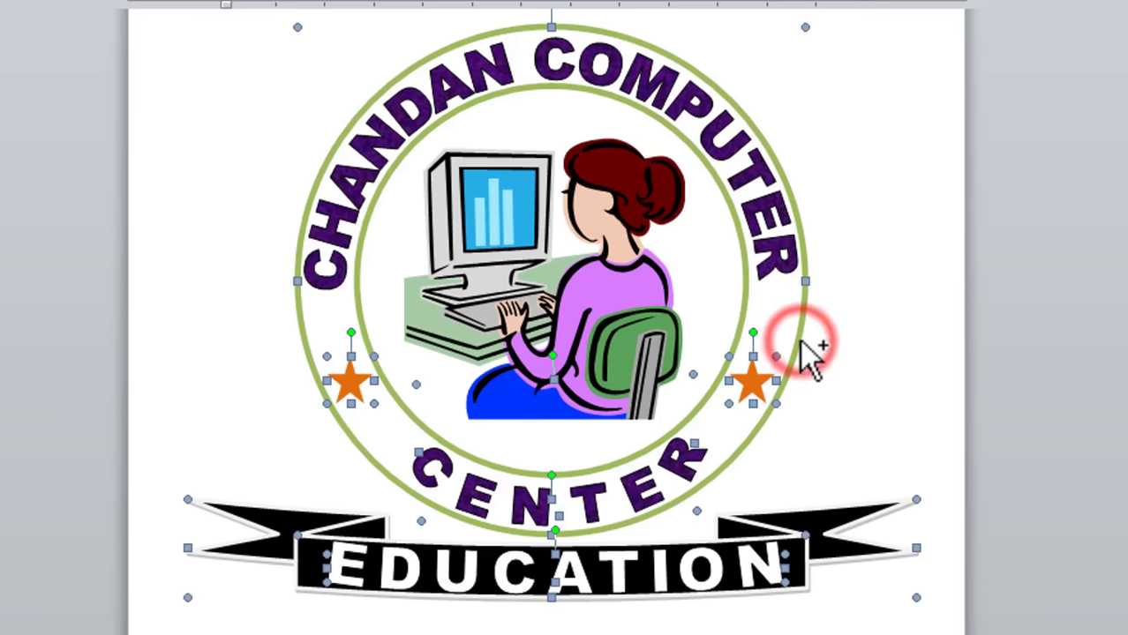
{"action": "left_click", "coordinate": [768, 248], "text": "shift"}
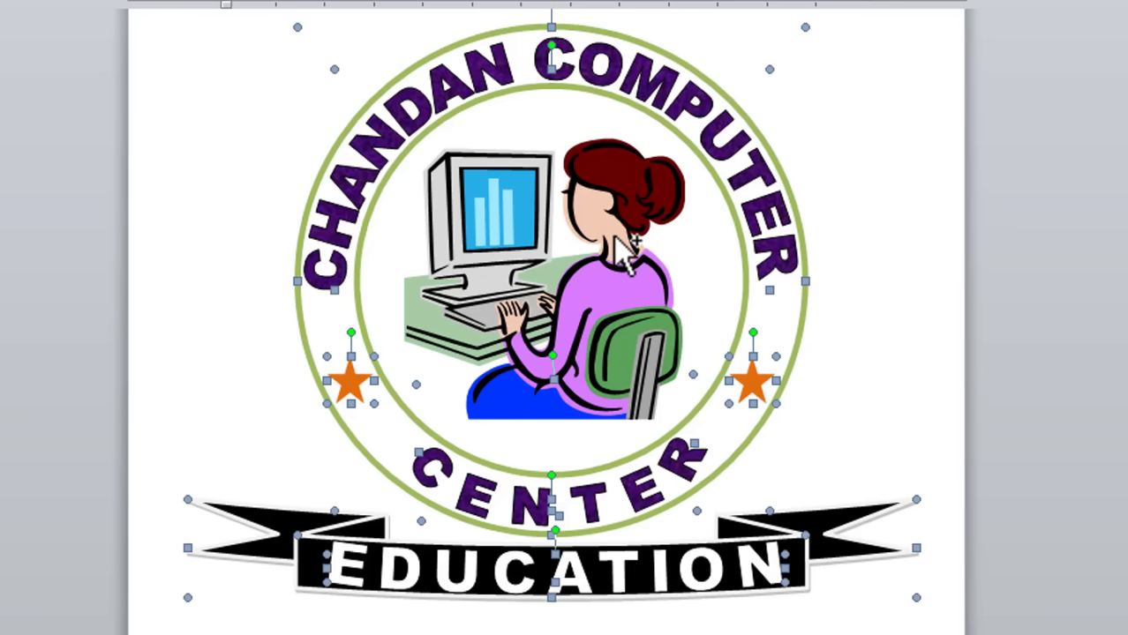
{"action": "right_click", "coordinate": [615, 240]}
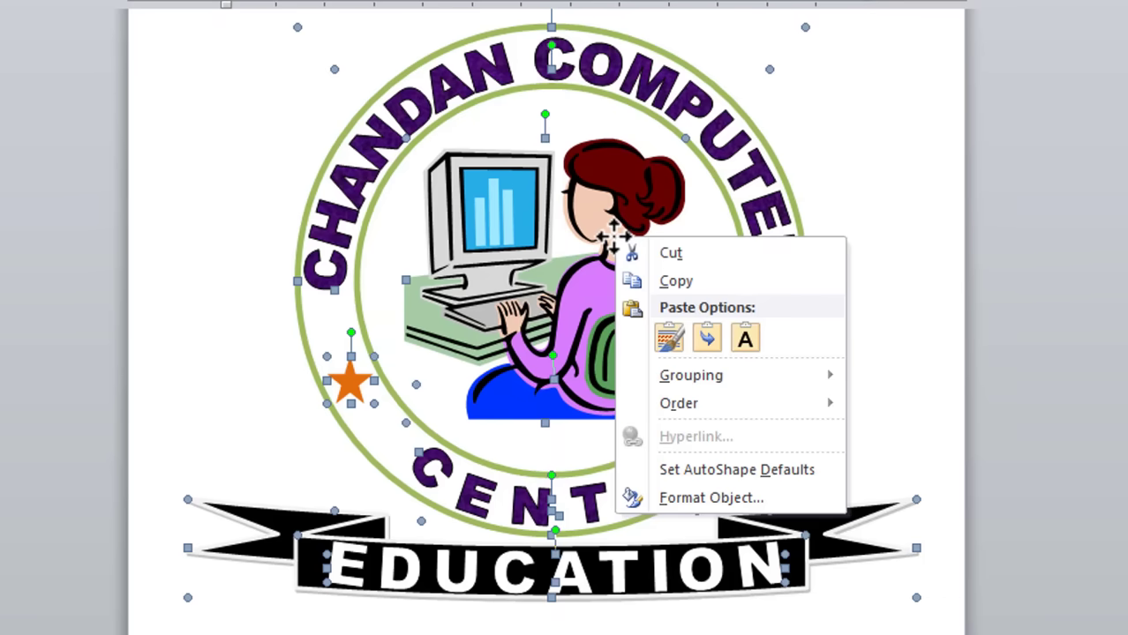
{"action": "mouse_move", "coordinate": [719, 378]}
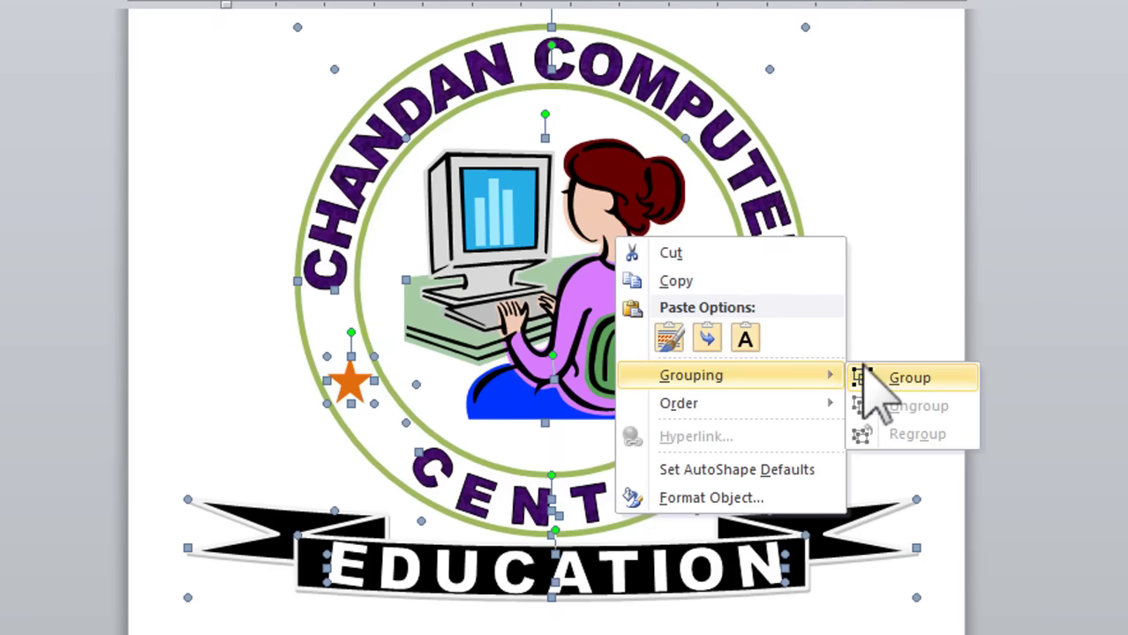
{"action": "left_click", "coordinate": [894, 378]}
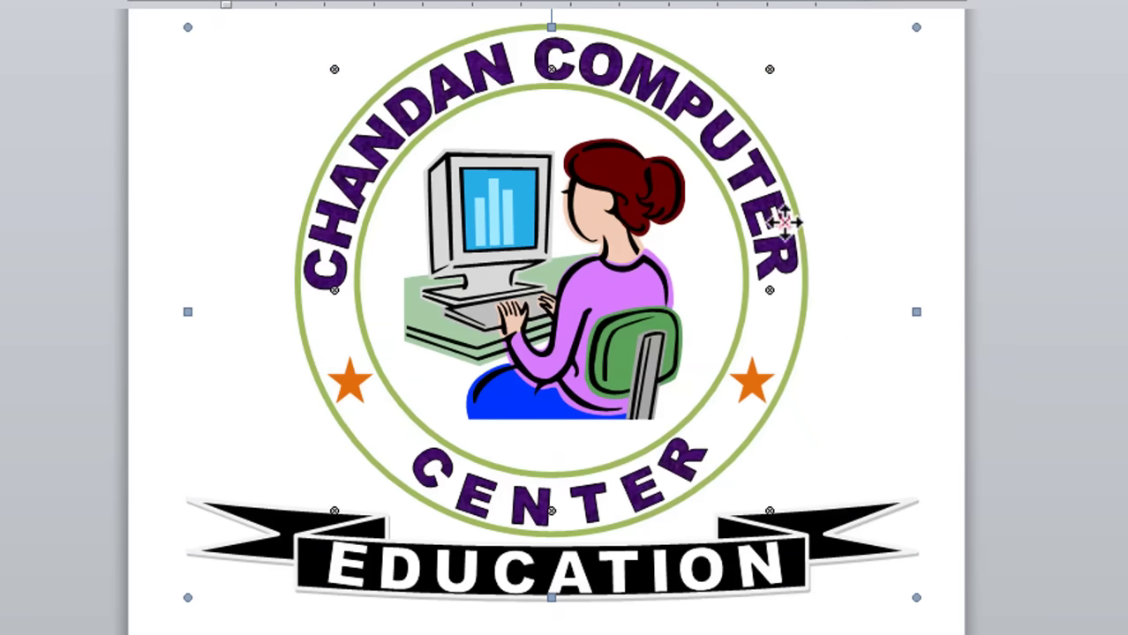
Step: Scale the grouped logo down proportionally and move it around the page as a single object
{"action": "left_click", "coordinate": [784, 219]}
{"action": "left_click", "coordinate": [786, 234]}
{"action": "left_click", "coordinate": [794, 516]}
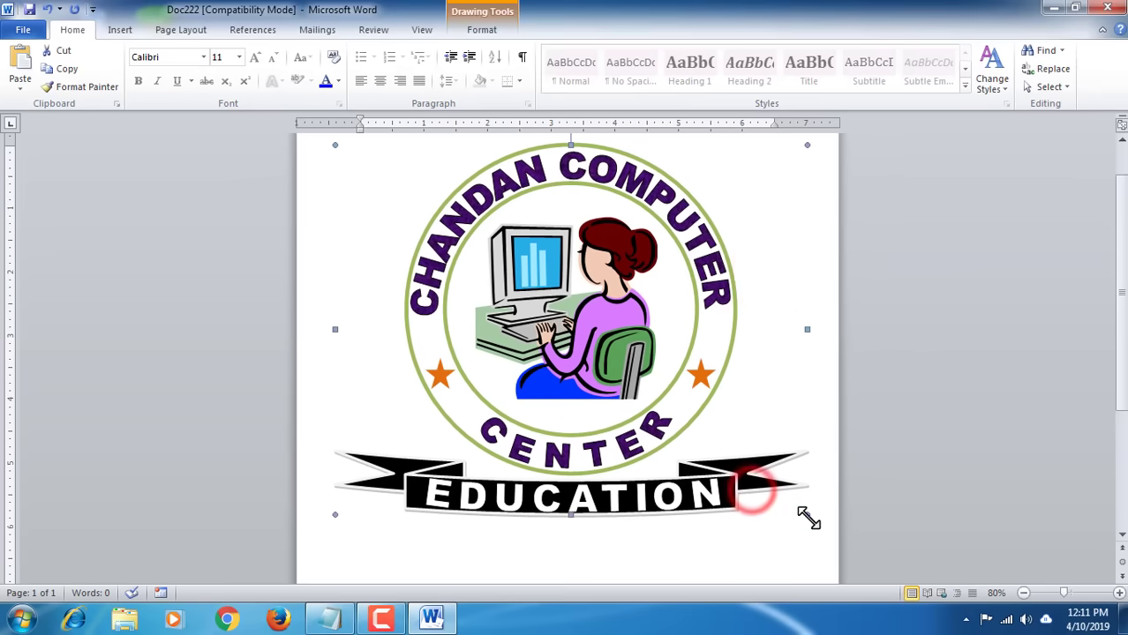
{"action": "left_click", "coordinate": [863, 555]}
{"action": "left_click", "coordinate": [809, 516]}
{"action": "left_click_drag", "start_coordinate": [806, 514], "coordinate": [693, 401]}
{"action": "left_click_drag", "start_coordinate": [511, 252], "coordinate": [620, 413]}
{"action": "left_click_drag", "start_coordinate": [534, 345], "coordinate": [441, 202]}
Step: Stretch the grouped logo downward, then pull its upper and left edges inward to make it shorter and narrower
{"action": "left_click_drag", "start_coordinate": [530, 418], "coordinate": [535, 488]}
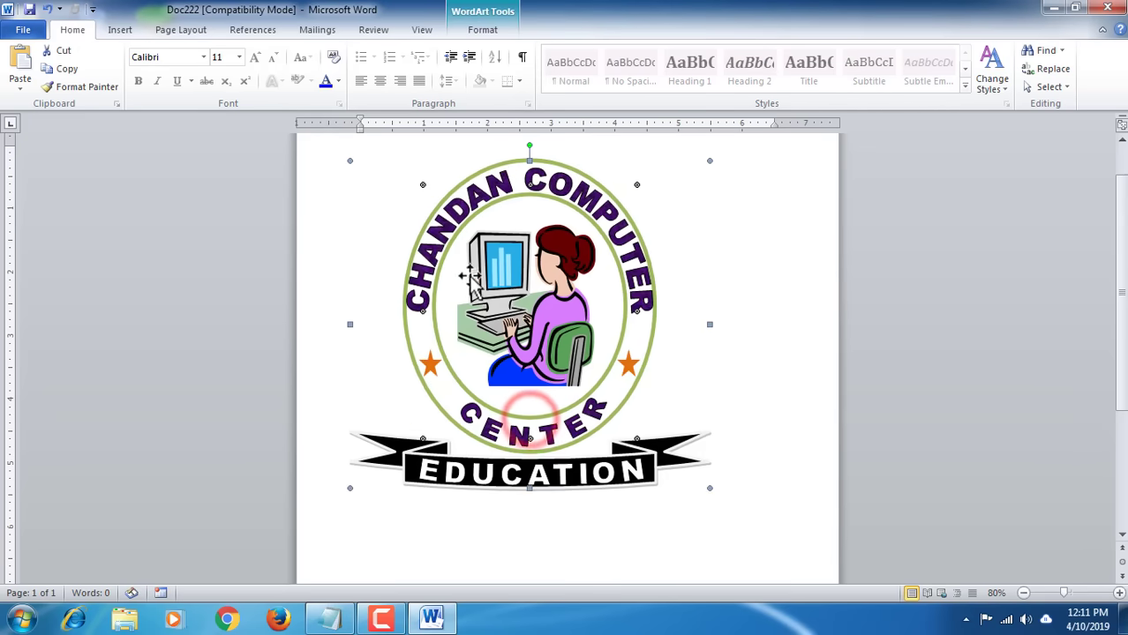
{"action": "left_click_drag", "start_coordinate": [530, 161], "coordinate": [529, 224]}
{"action": "left_click_drag", "start_coordinate": [350, 356], "coordinate": [428, 386]}
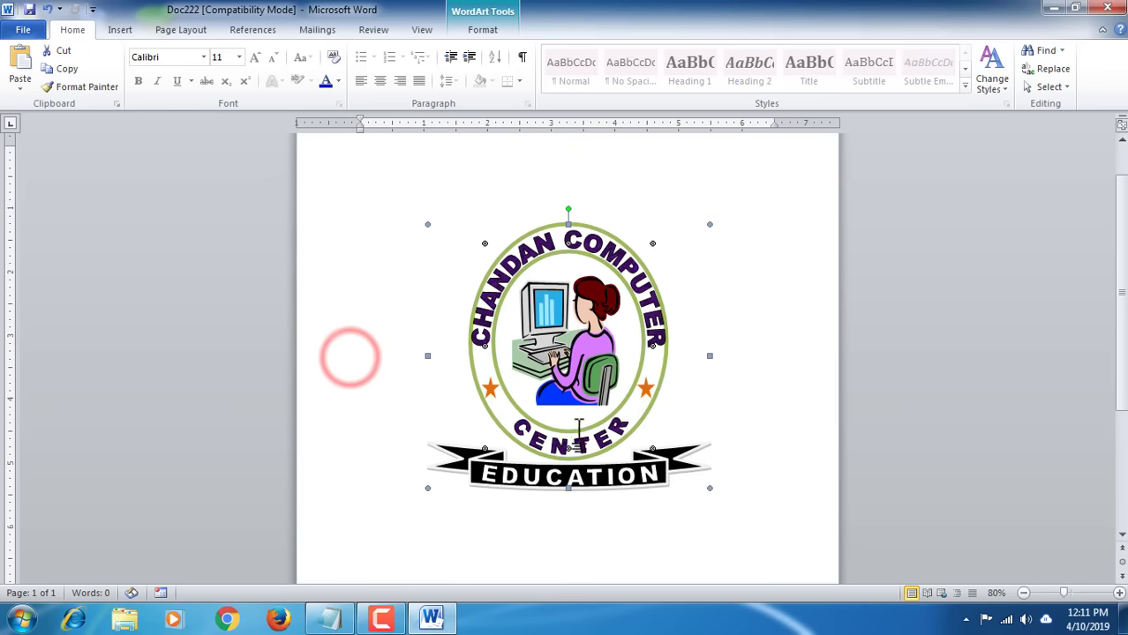
Step: Shrink the grouped logo to about 3" wide and place it near the top of the page
{"action": "left_click_drag", "start_coordinate": [584, 440], "coordinate": [640, 267]}
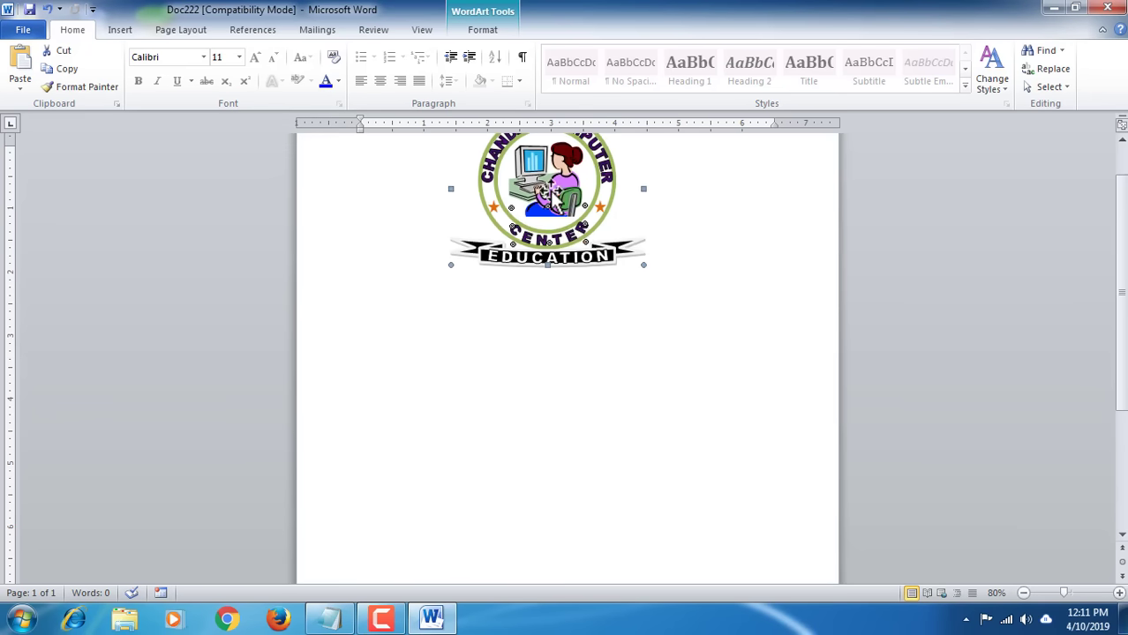
{"action": "mouse_move", "coordinate": [549, 192]}
{"action": "left_mouse_down"}
{"action": "mouse_move", "coordinate": [554, 380]}
{"action": "mouse_move", "coordinate": [556, 288]}
{"action": "mouse_move", "coordinate": [508, 239]}
{"action": "left_mouse_up"}
{"action": "left_click", "coordinate": [676, 355]}
Step: Enlarge the grouped logo to about 7.9" wide and 6.2" high, nearly filling the page width, and deselect it
{"action": "left_click_drag", "start_coordinate": [589, 311], "coordinate": [785, 540]}
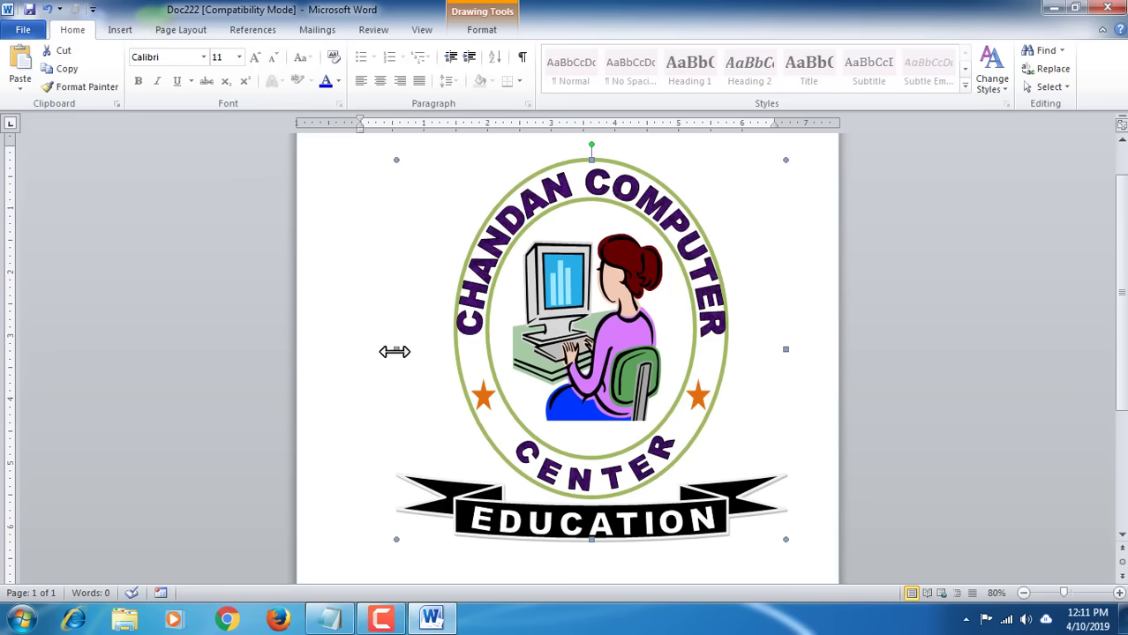
{"action": "left_click_drag", "start_coordinate": [395, 351], "coordinate": [319, 334]}
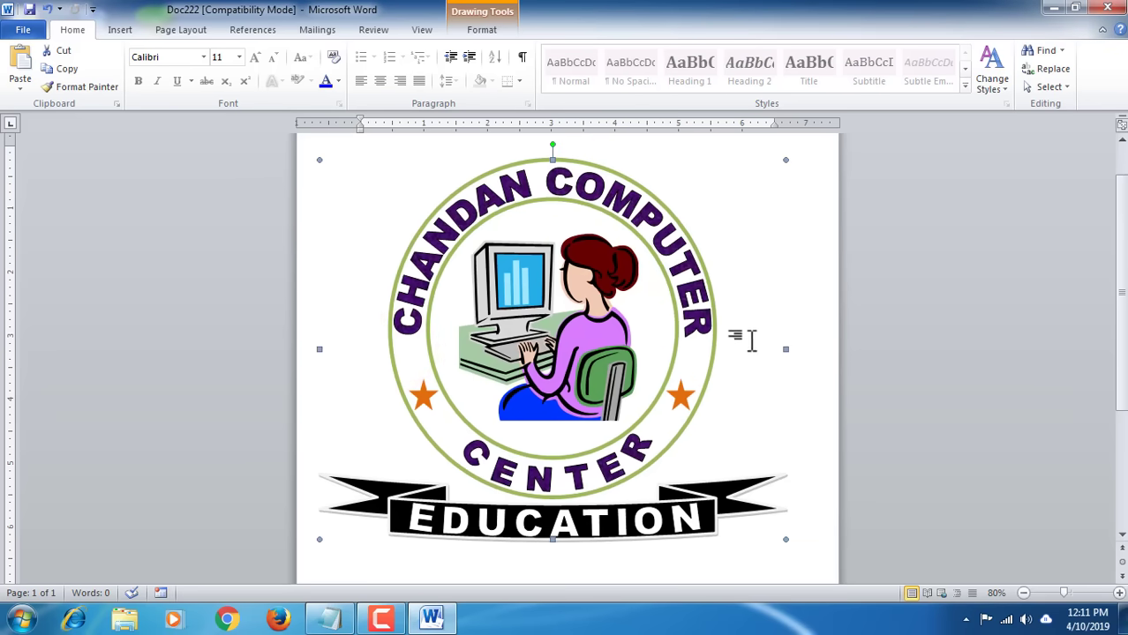
{"action": "left_click_drag", "start_coordinate": [786, 349], "coordinate": [821, 349]}
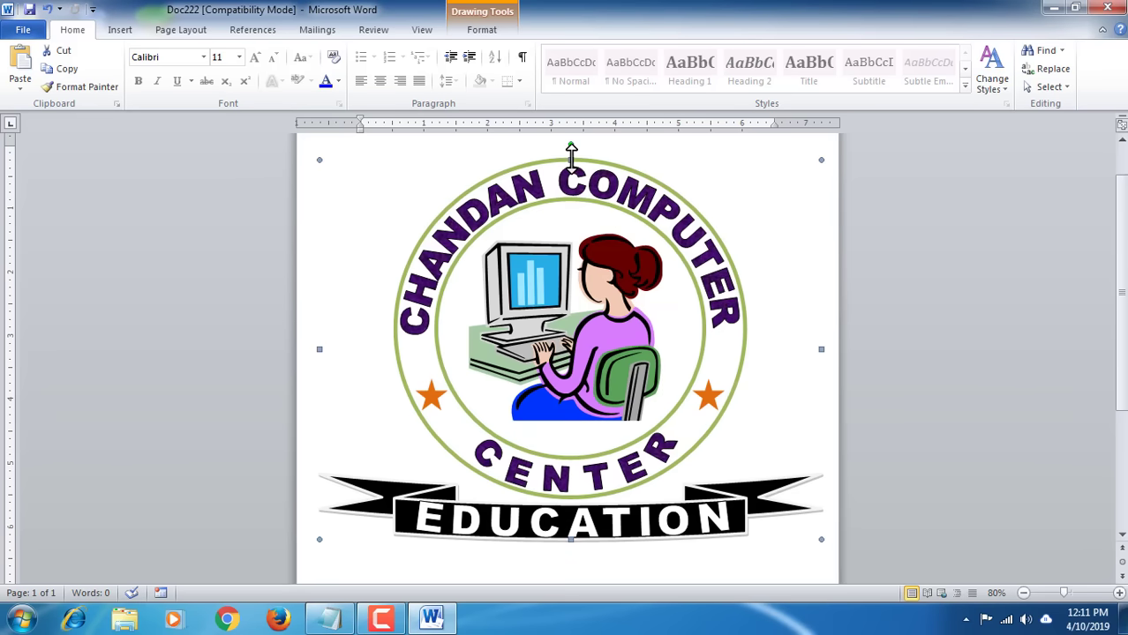
{"action": "left_click_drag", "start_coordinate": [571, 149], "coordinate": [570, 144]}
{"action": "left_click", "coordinate": [742, 167]}
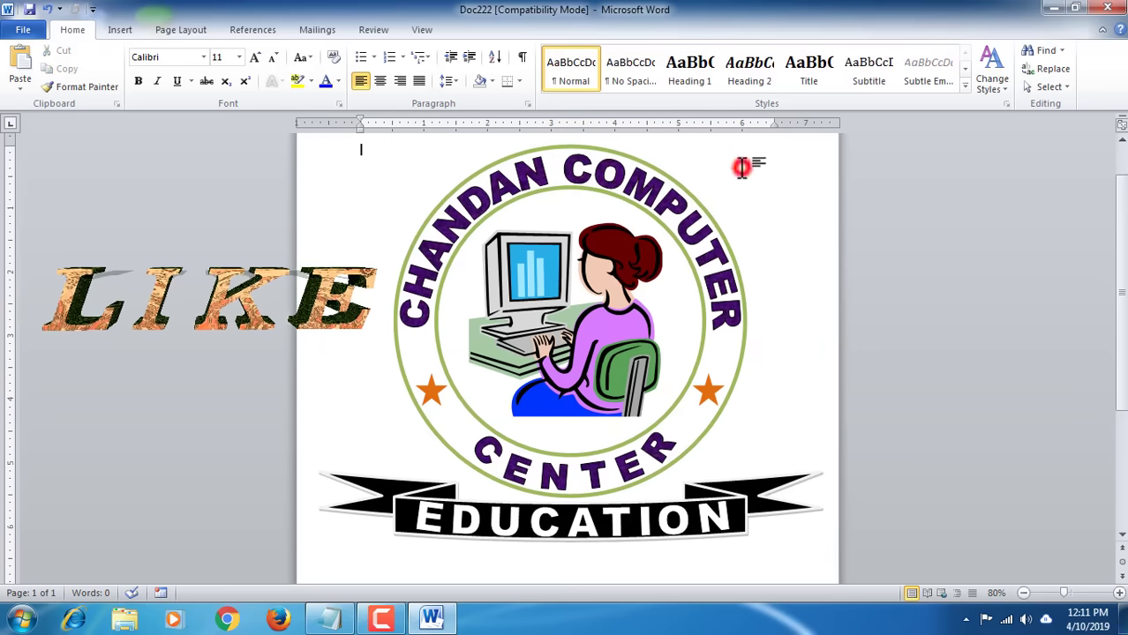